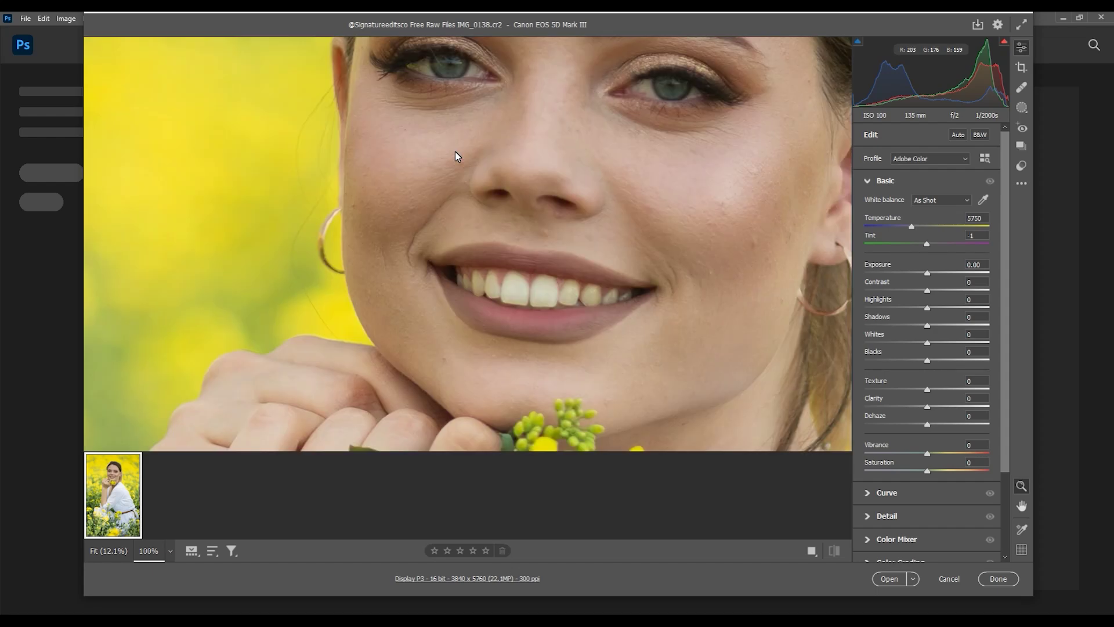
Set Exposure -1.55, Highlights -100, Shadows +52 and Blacks +100, checking the face at 100%
click(909, 273)
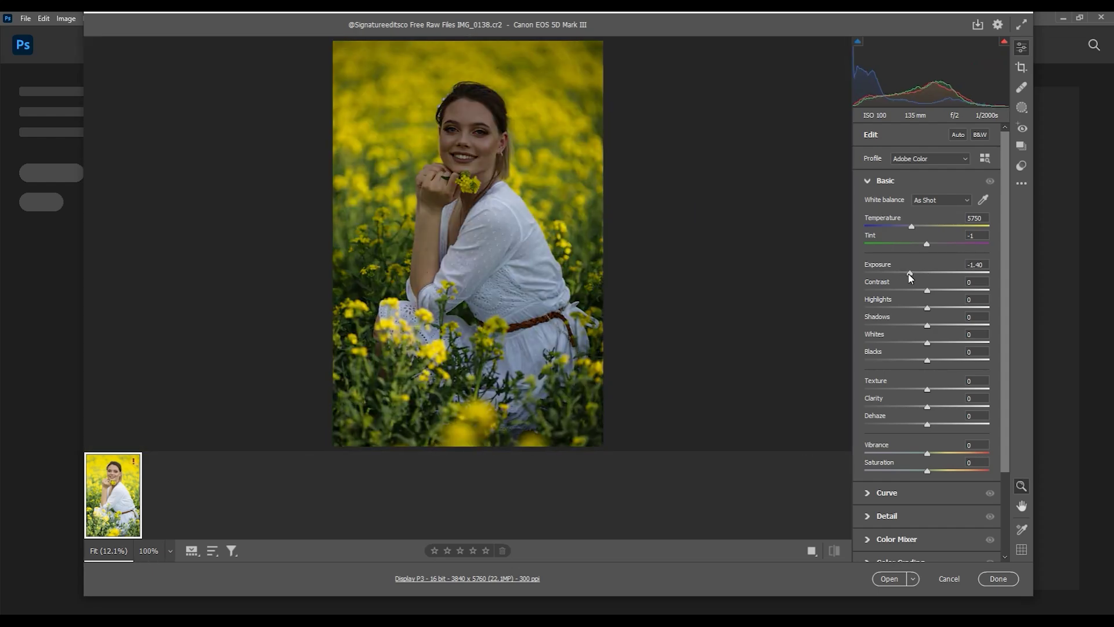
drag(909, 274, 864, 308)
mouse_move(927, 325)
mouse_down()
mouse_move(981, 325)
mouse_move(960, 325)
mouse_move(1009, 356)
mouse_up()
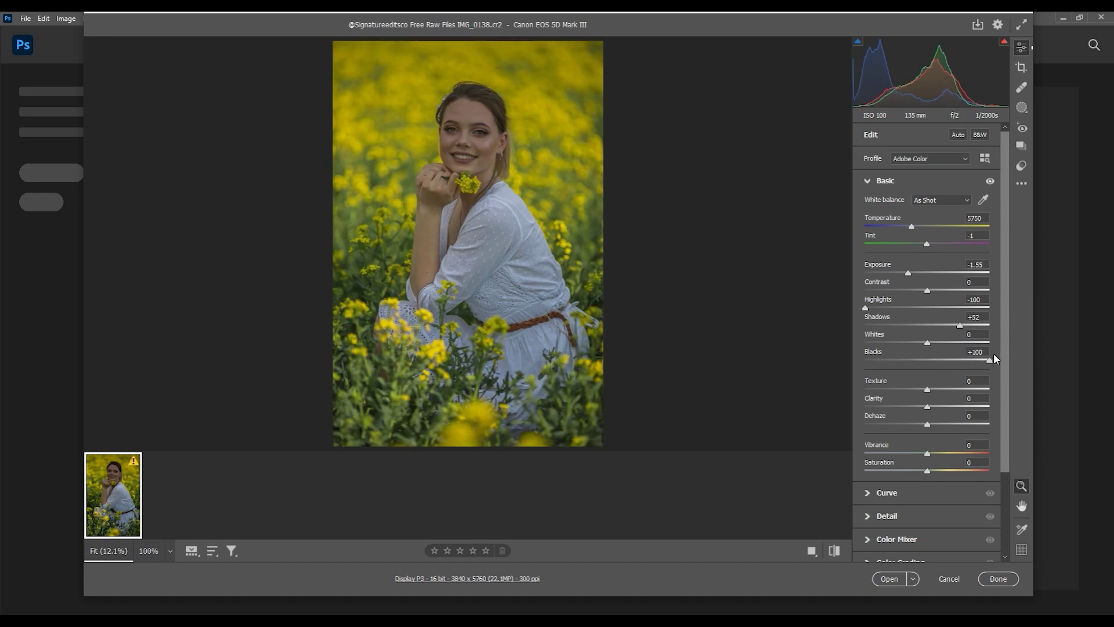
click(476, 151)
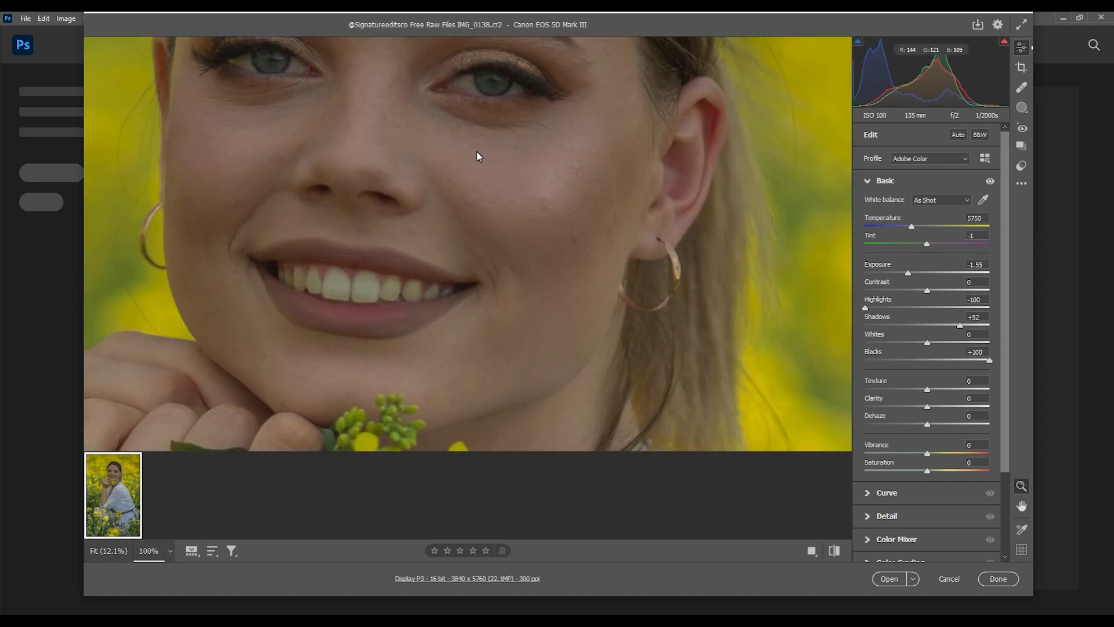
scroll(489, 244, up, 3)
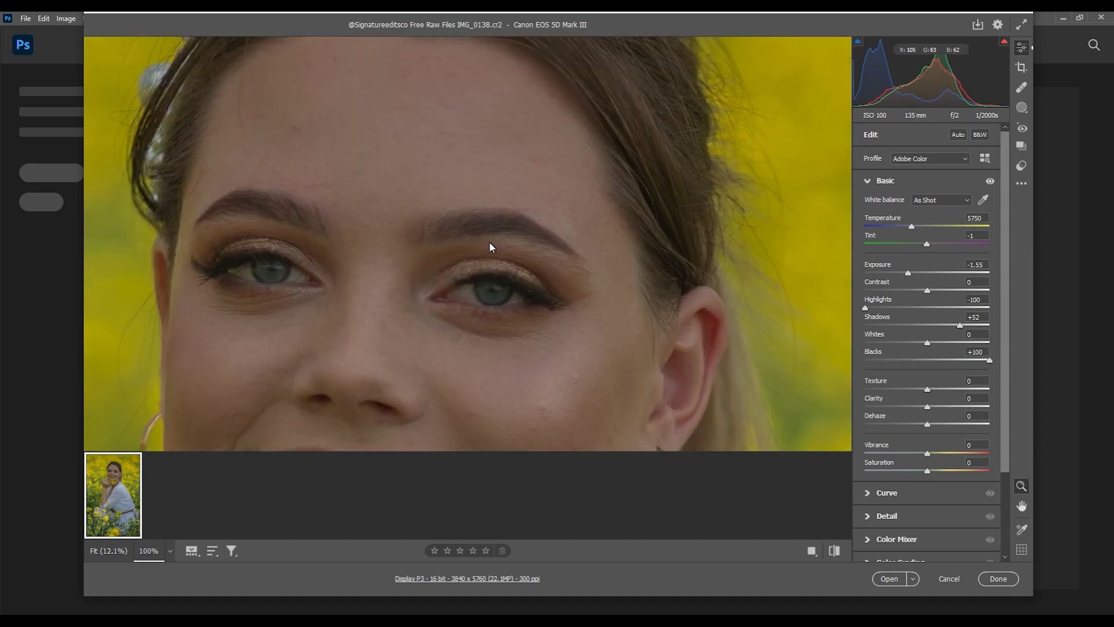
scroll(489, 244, down, 4)
key(ctrl+minus)
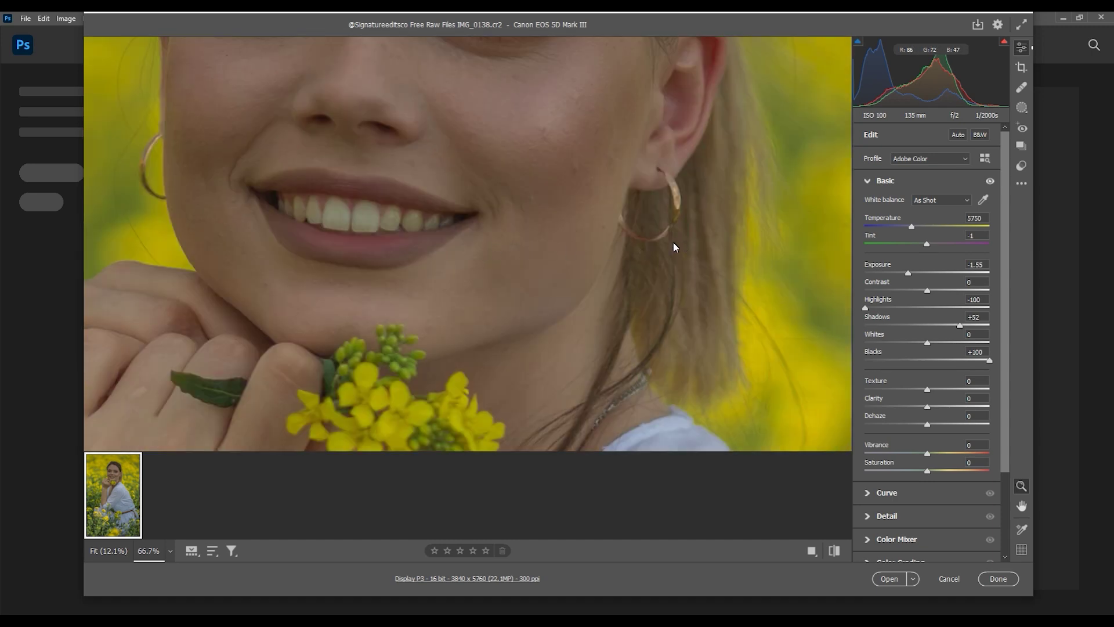
key(ctrl+minus)
key(ctrl+minus)
key(ctrl+minus)
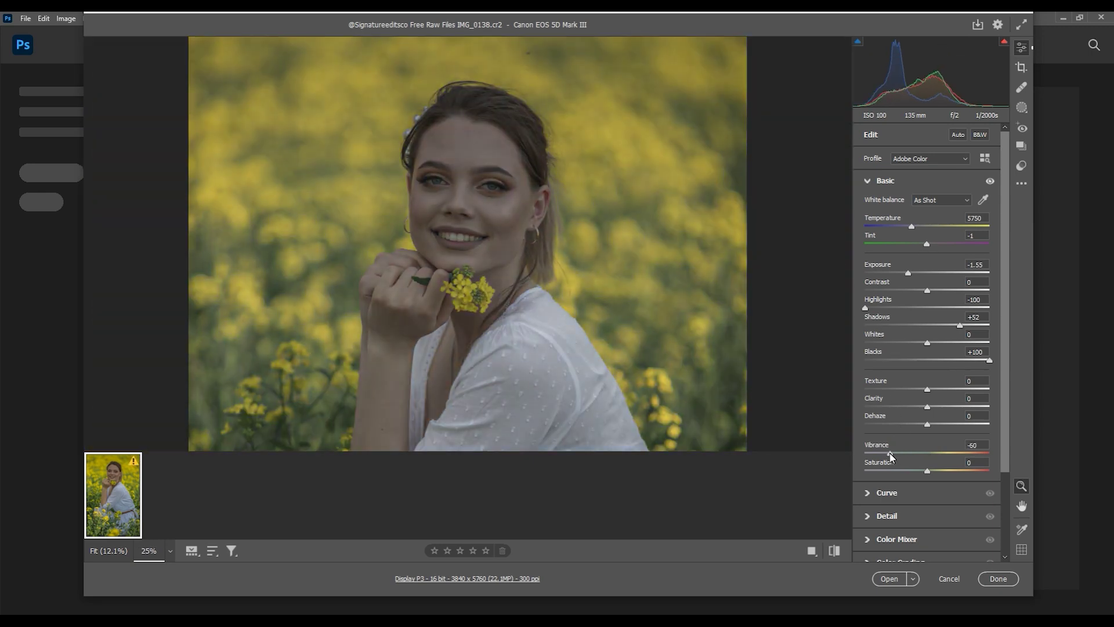
Set Vibrance to +55, Saturation to -37 and Dehaze to +48, then pan to inspect
mouse_move(927, 454)
mouse_down()
mouse_move(948, 453)
mouse_move(923, 453)
mouse_move(956, 471)
mouse_move(899, 471)
mouse_move(949, 453)
mouse_move(984, 458)
mouse_up()
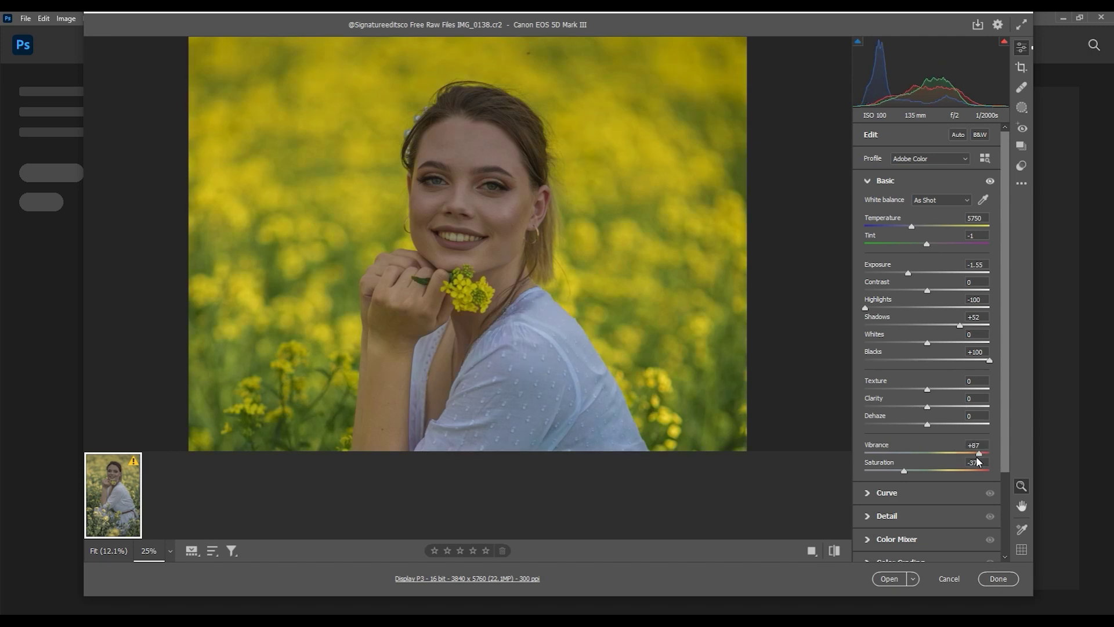
mouse_move(973, 455)
mouse_down()
mouse_move(957, 458)
mouse_move(962, 429)
mouse_move(975, 427)
mouse_move(960, 427)
mouse_up()
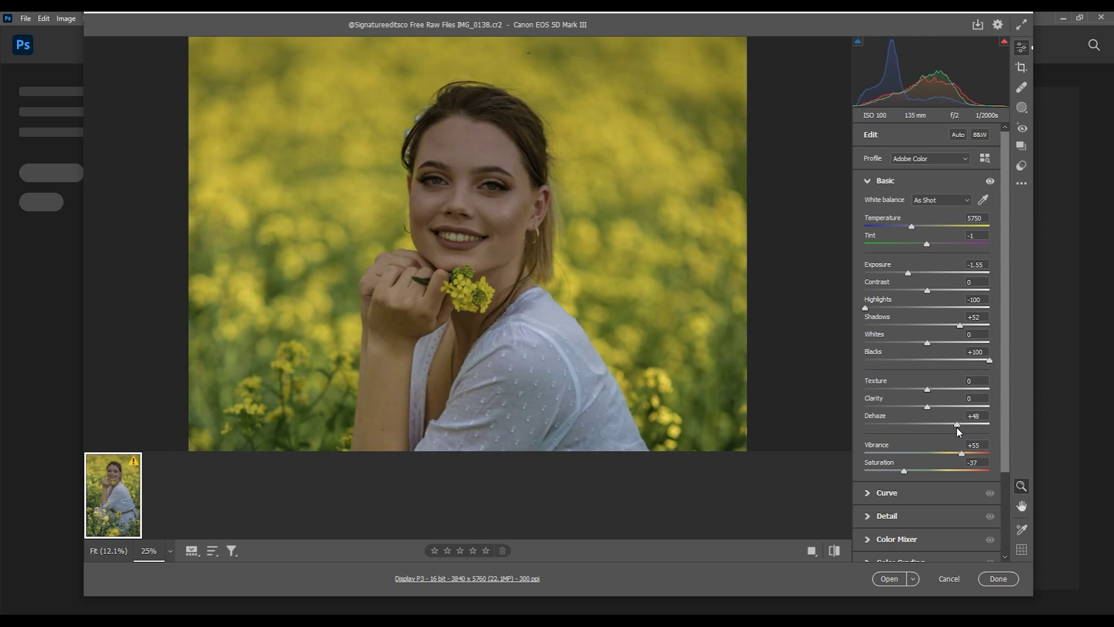
key(h)
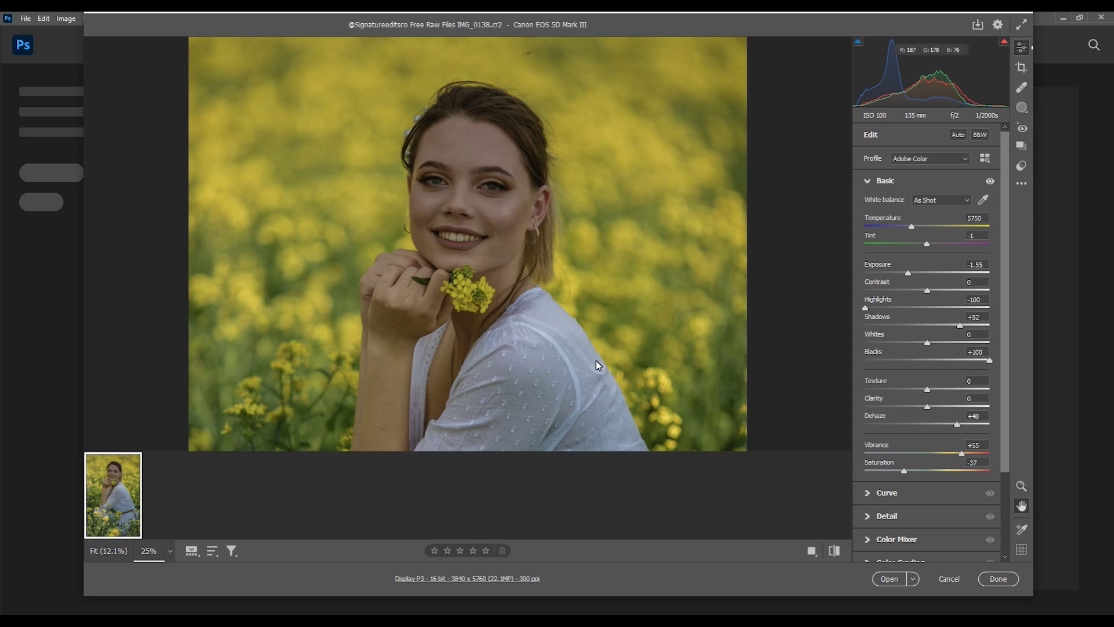
drag(597, 365, 597, 211)
drag(534, 237, 549, 360)
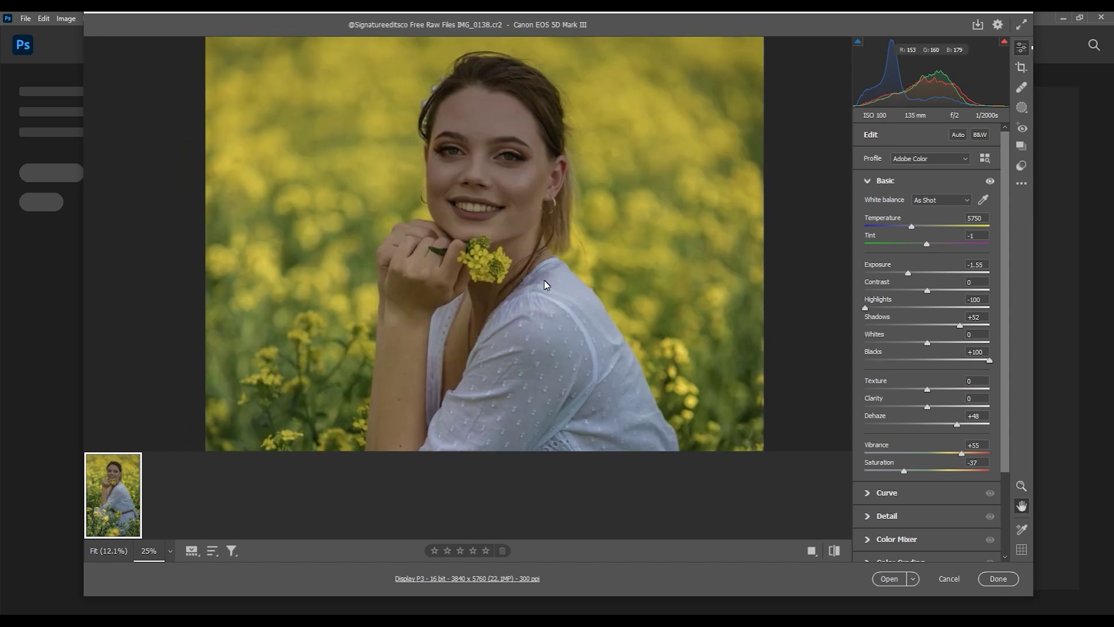
drag(544, 280, 549, 308)
In the Color Mixer, set the yellow Hue to -9 and yellow Luminance to -58
key(z)
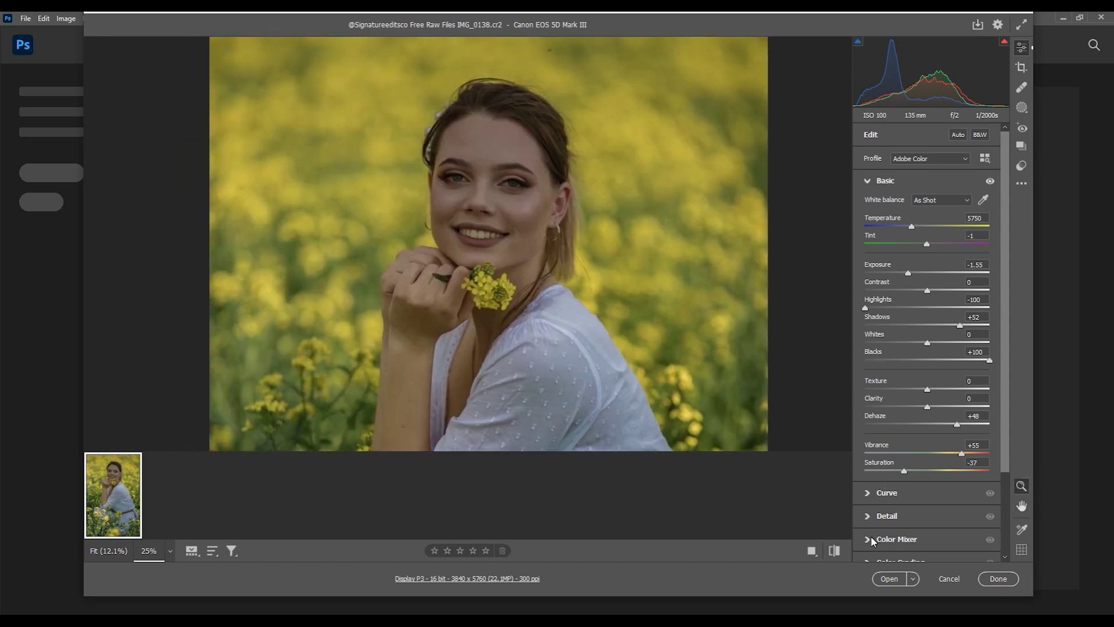
click(869, 540)
click(912, 288)
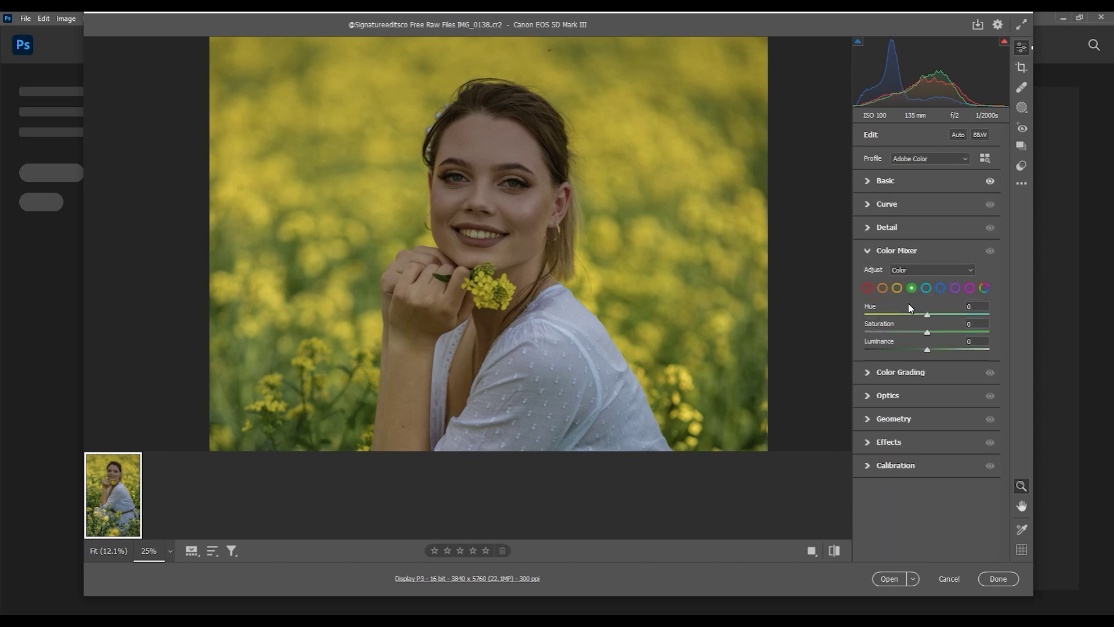
mouse_move(913, 315)
mouse_down()
mouse_move(956, 312)
mouse_move(929, 313)
mouse_move(914, 352)
mouse_move(892, 352)
mouse_up()
double_click(920, 315)
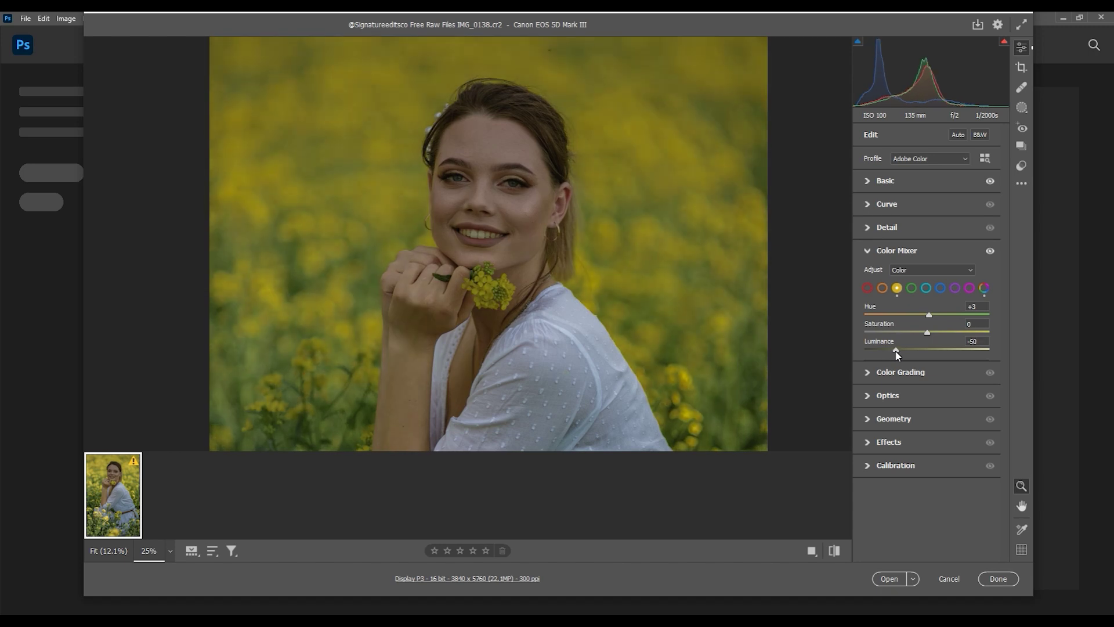
mouse_move(918, 315)
mouse_down()
mouse_move(947, 319)
mouse_move(922, 320)
mouse_up()
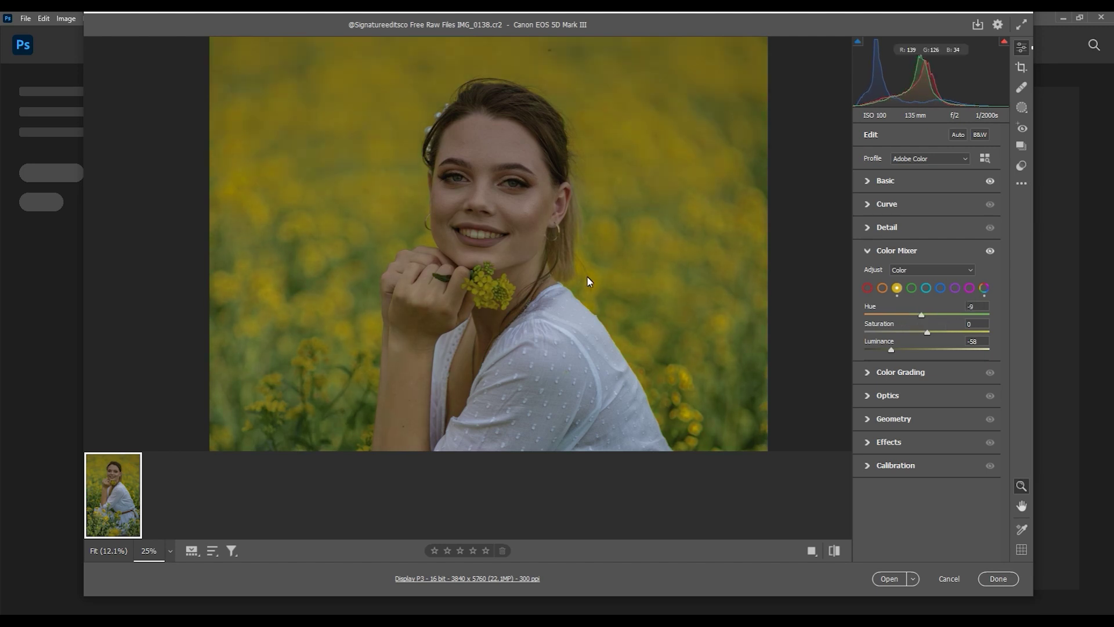
click(596, 291)
click(530, 235)
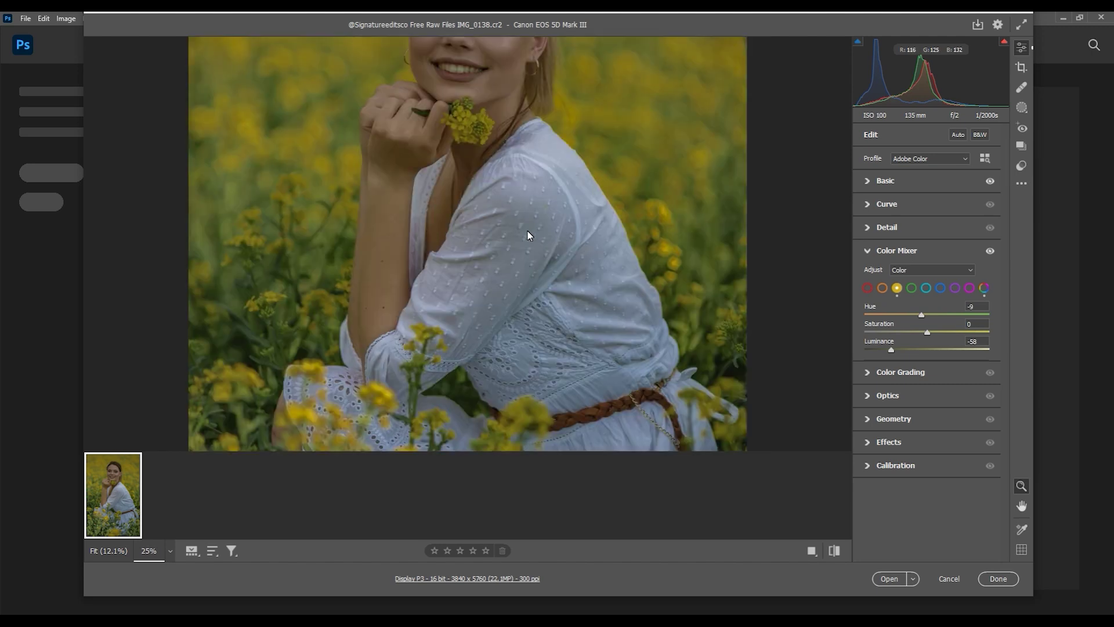
drag(527, 42, 556, 267)
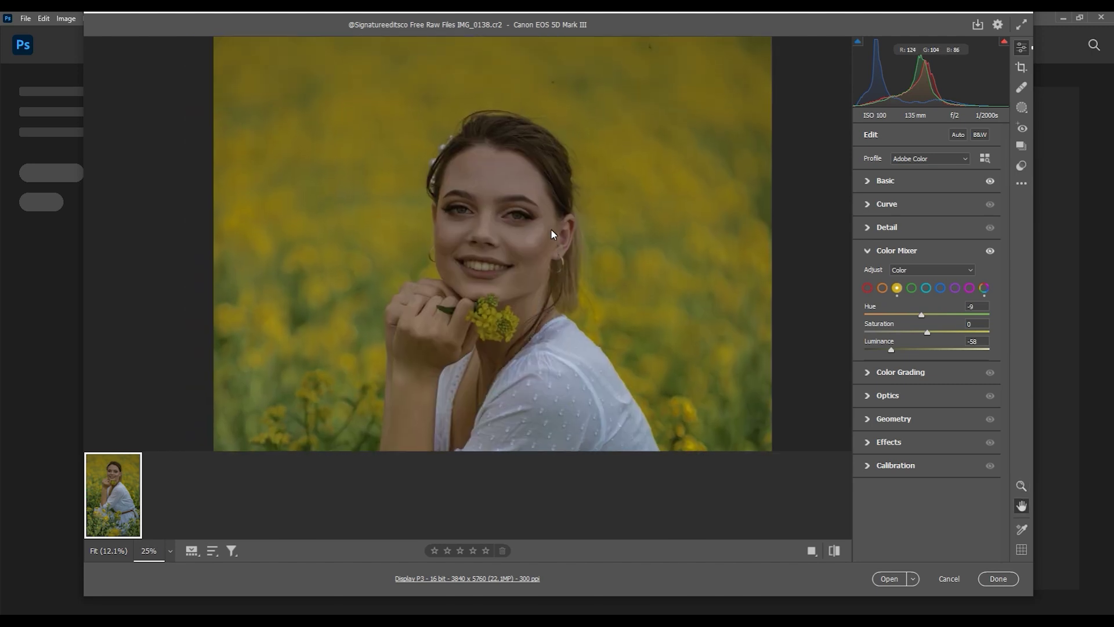
Create a Select Subject mask on the woman and raise its Whites to +48 and Highlights to +21
click(1022, 109)
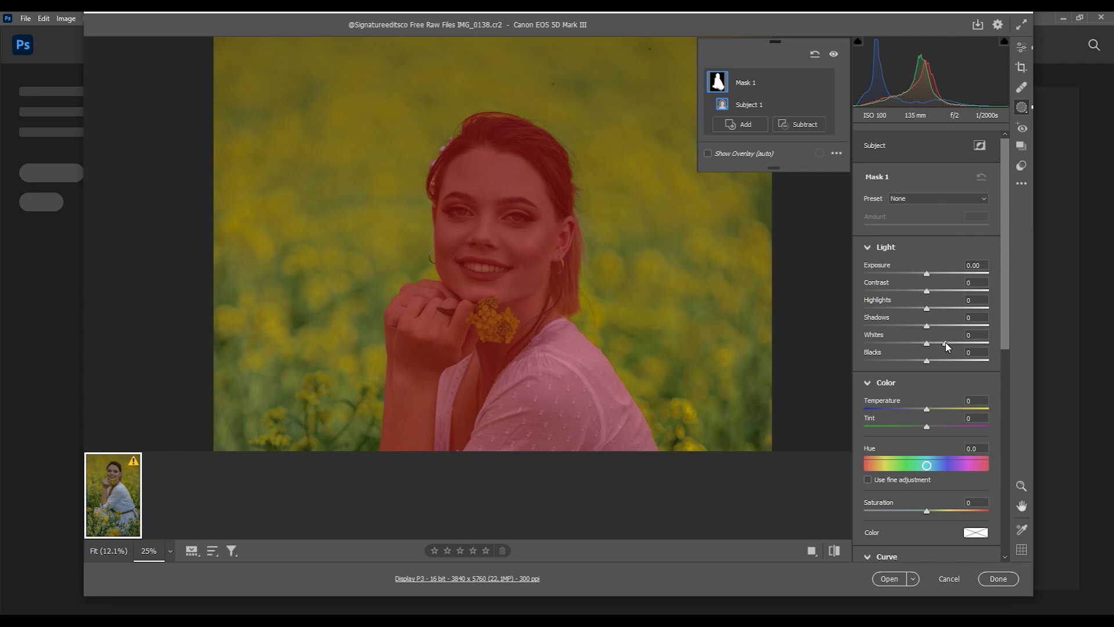
drag(947, 347, 958, 348)
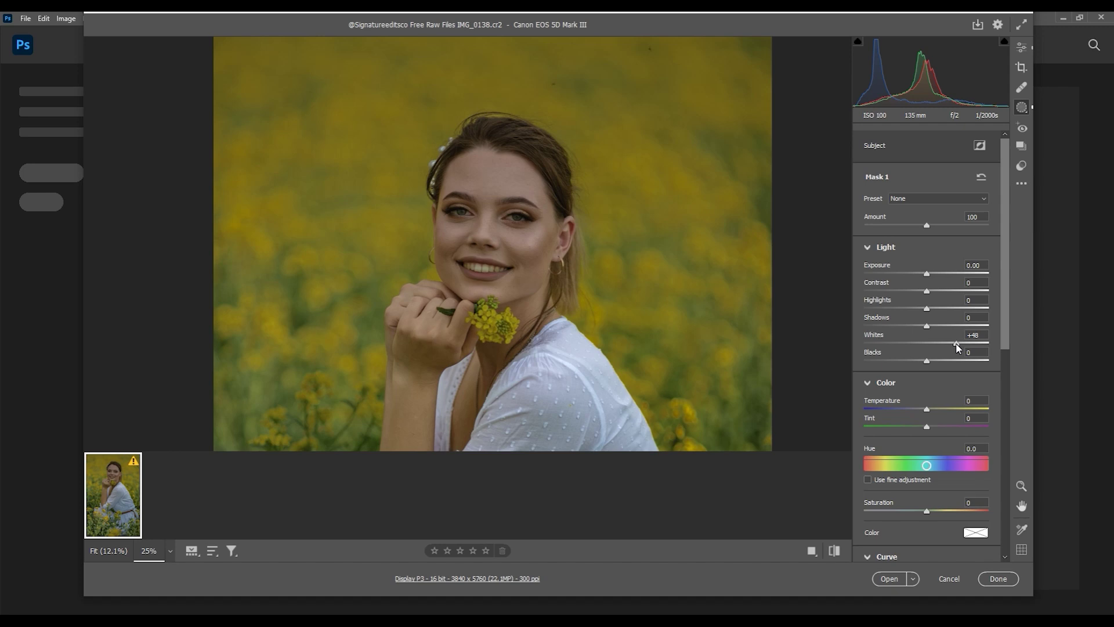
scroll(872, 483, down, 2)
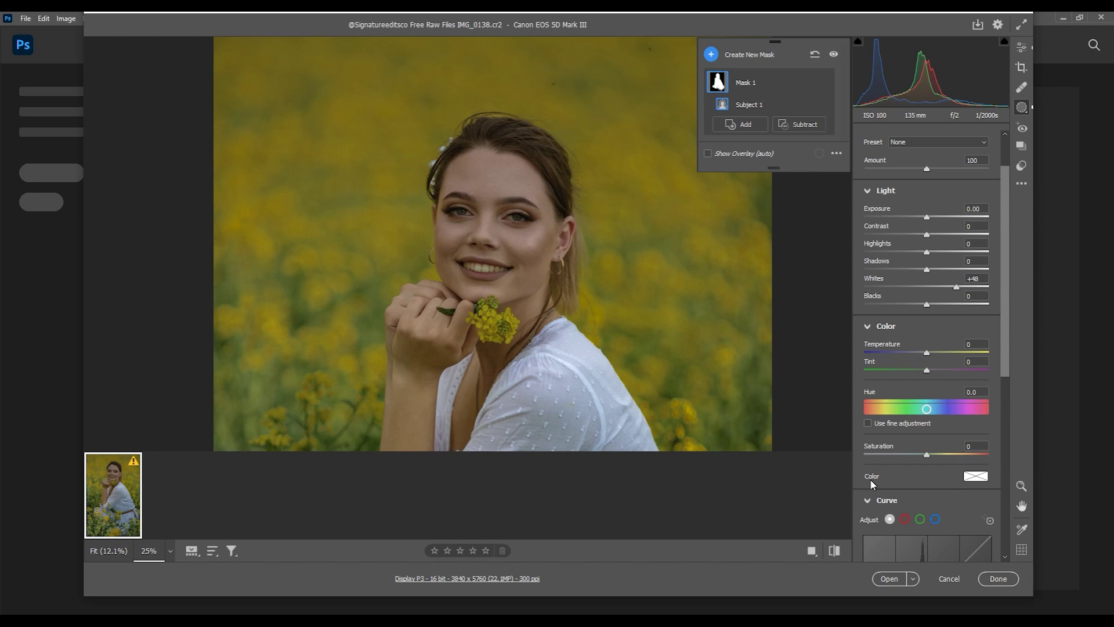
scroll(879, 284, up, 1)
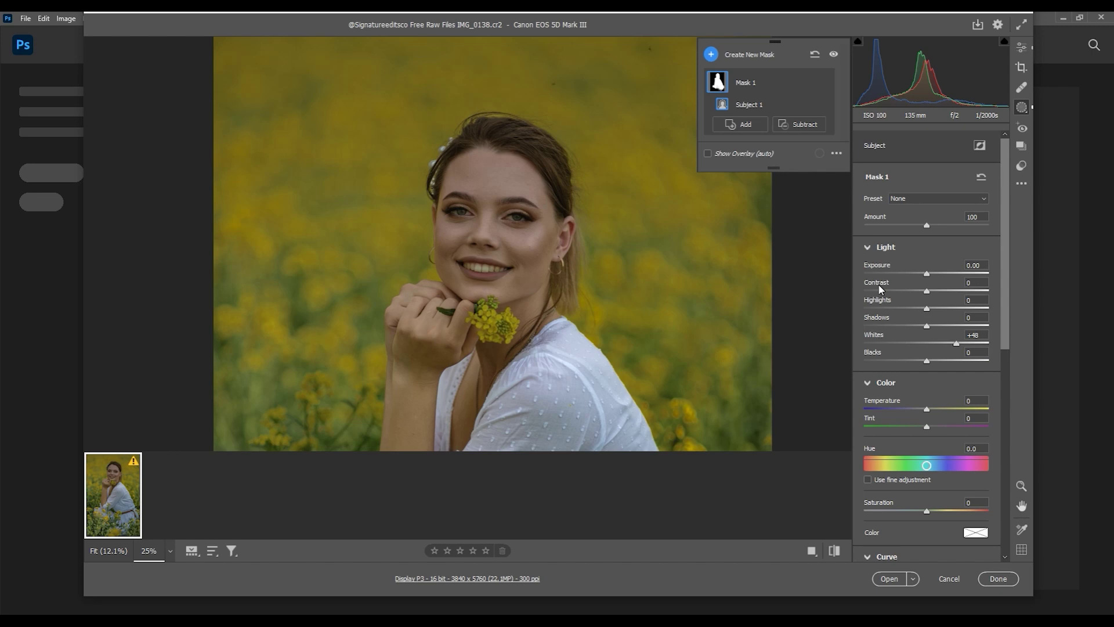
drag(927, 308, 940, 308)
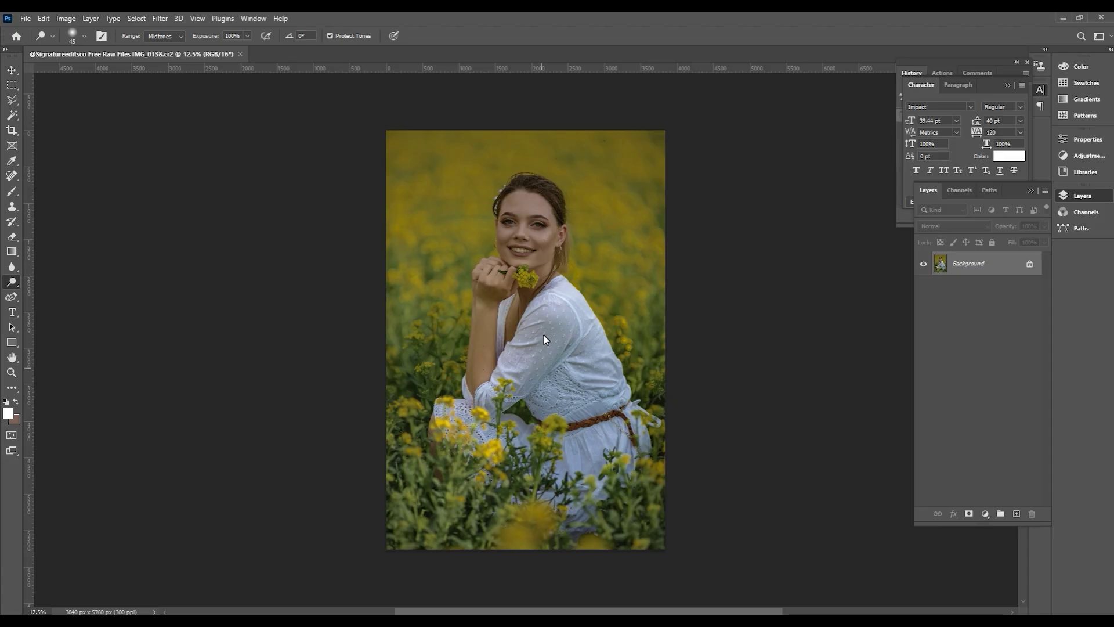
Add a black hide-all layer mask to Layer 1
key(ctrl+plus)
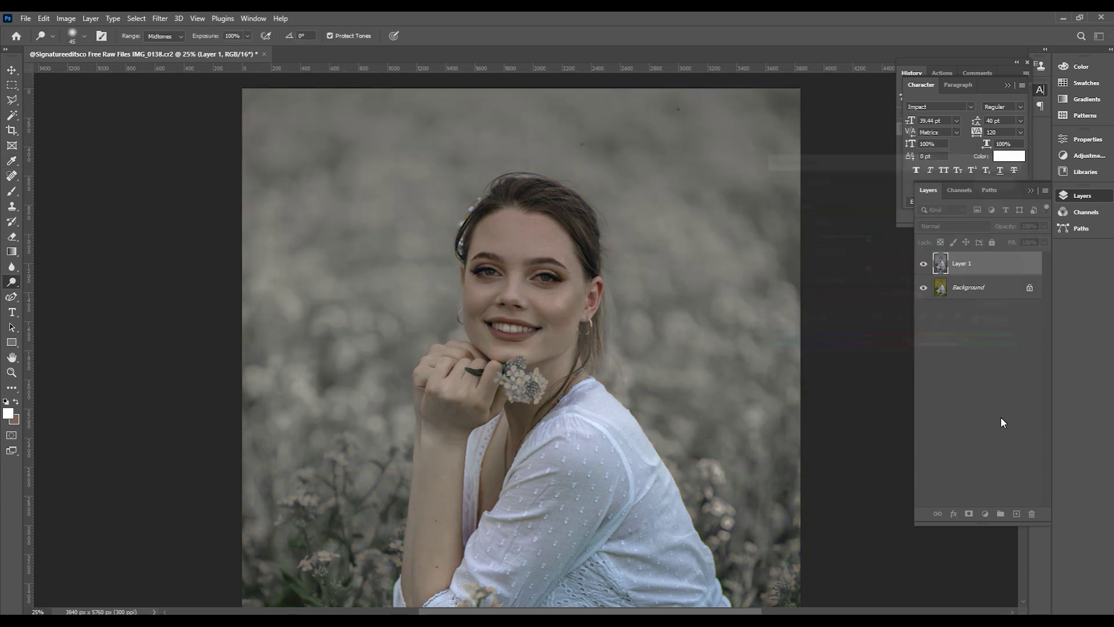
click(969, 514)
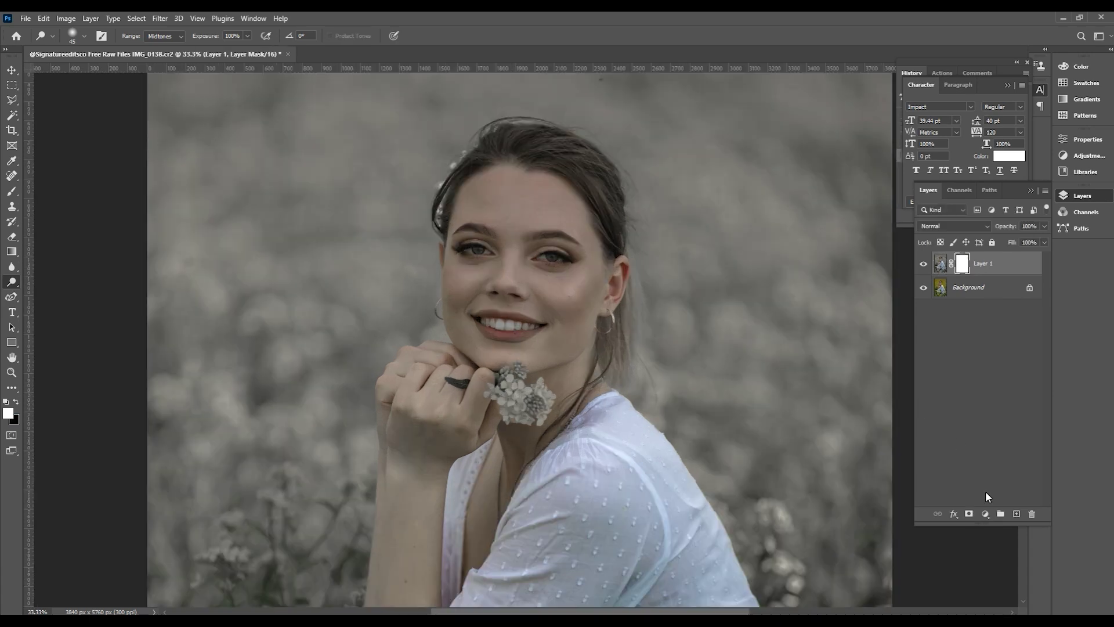
key(ctrl+z)
alt+click(969, 513)
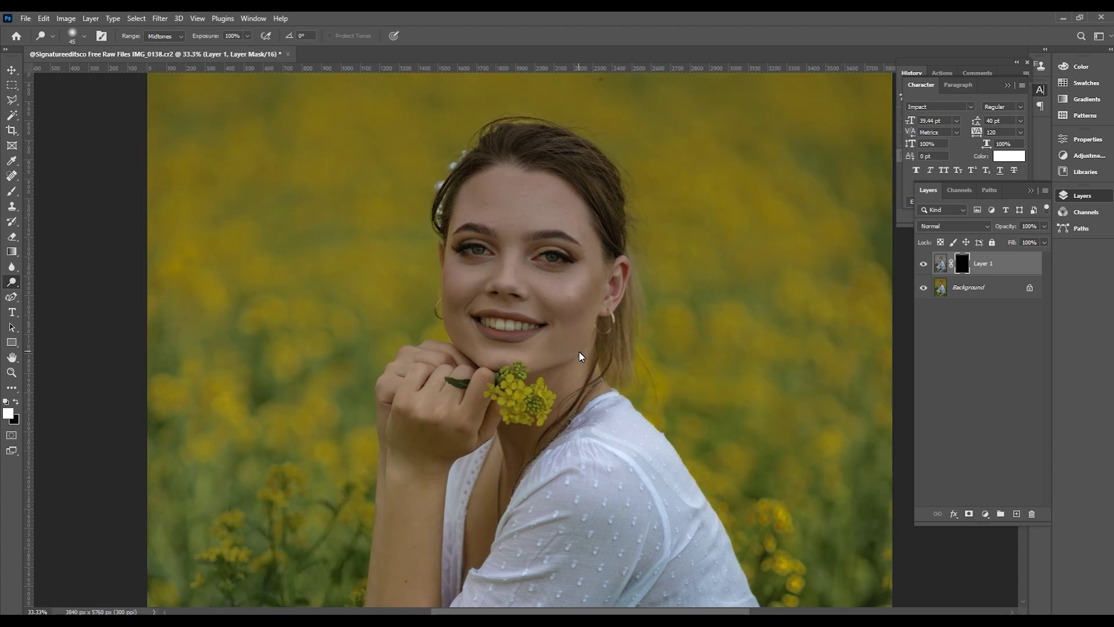
Set up a soft brush at size 60 and low opacity, with the face centred
key(b)
scroll(510, 325, up, 1)
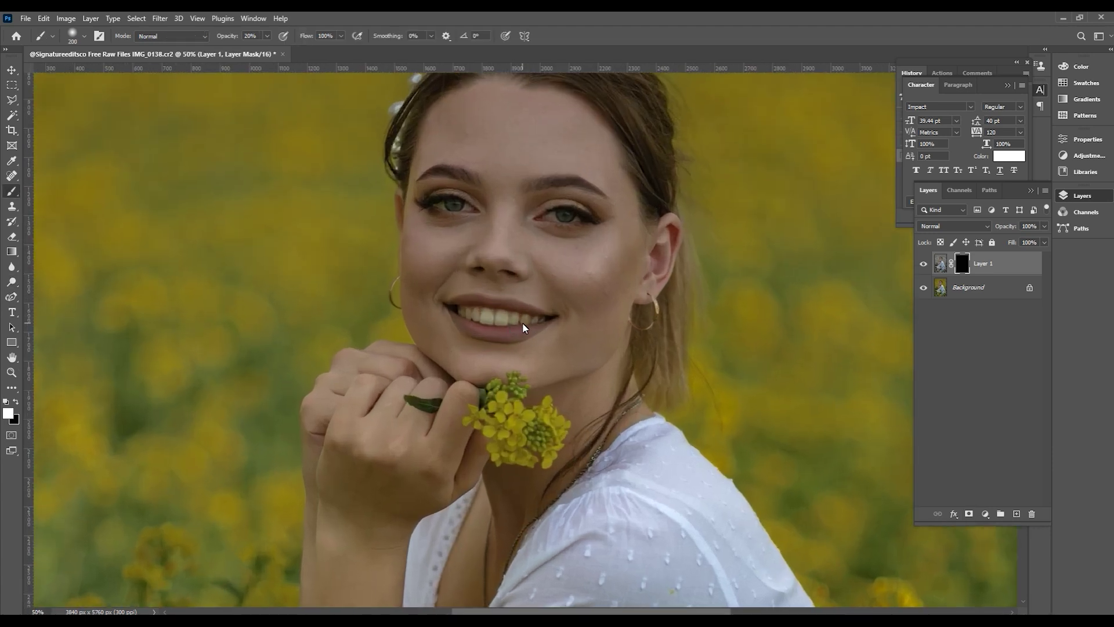
key(bracketleft)
key(bracketleft)
key(bracketleft)
scroll(533, 320, up, 1)
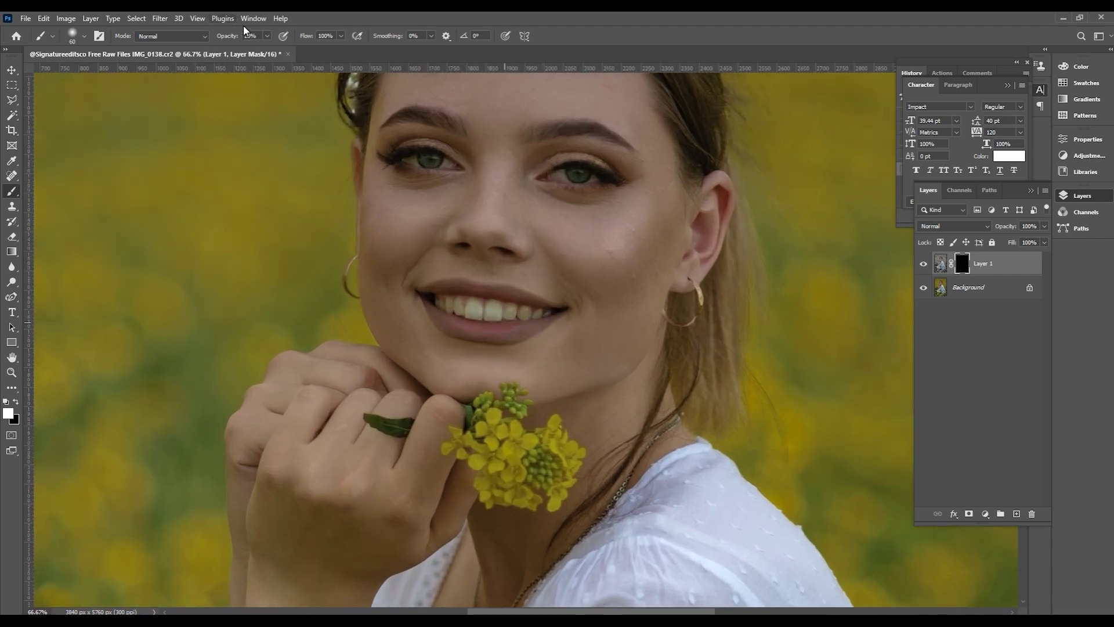
click(267, 36)
click(471, 311)
drag(570, 166, 556, 248)
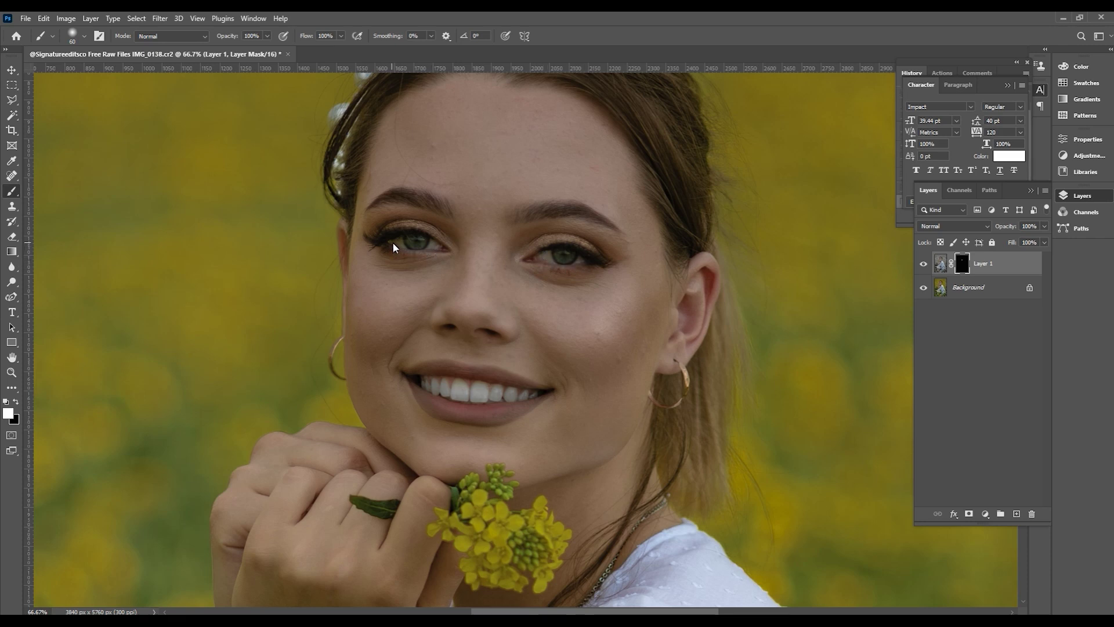
Flatten the image, duplicate it, and raise the Shadows/Highlights shadows amount to 68% on the copy
key(ctrl+e)
key(shift+alt+c)
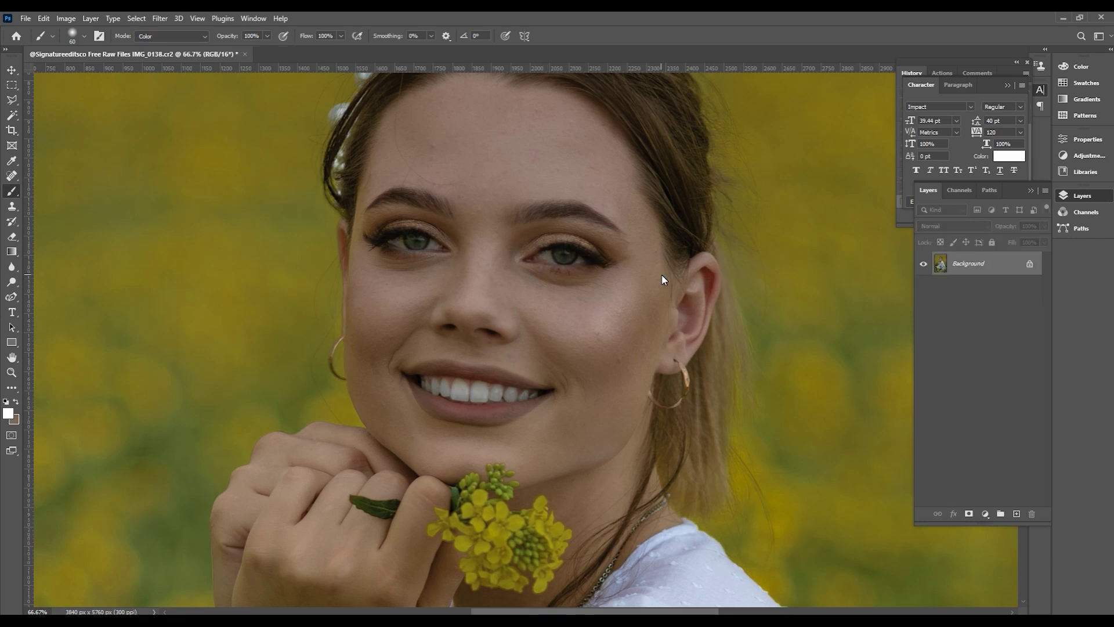
key(ctrl+j)
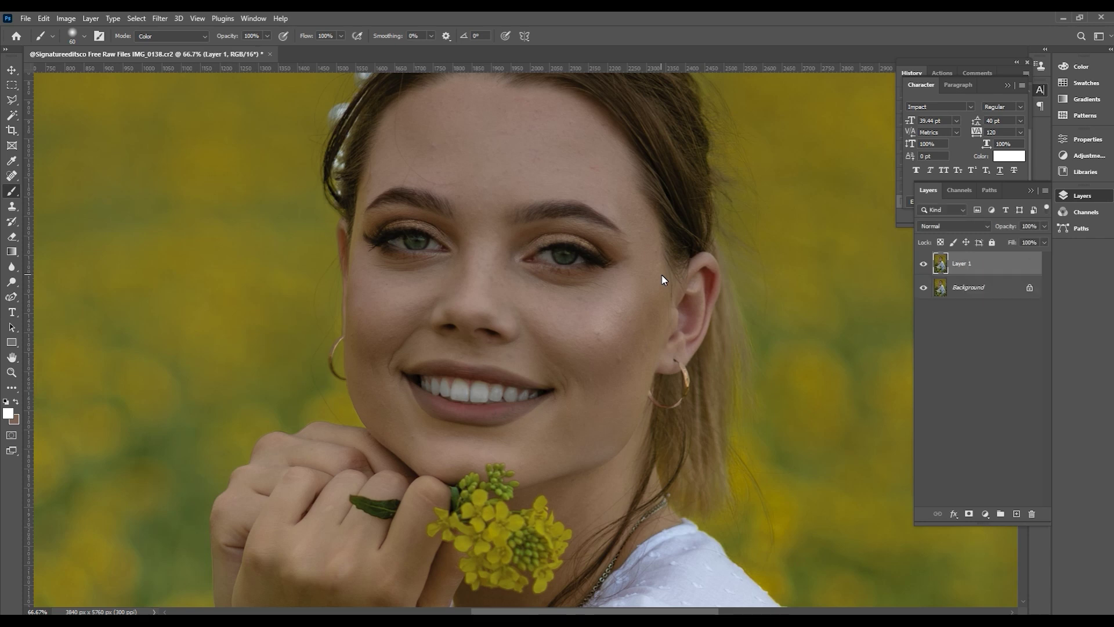
key(alt+i)
key(j)
key(w)
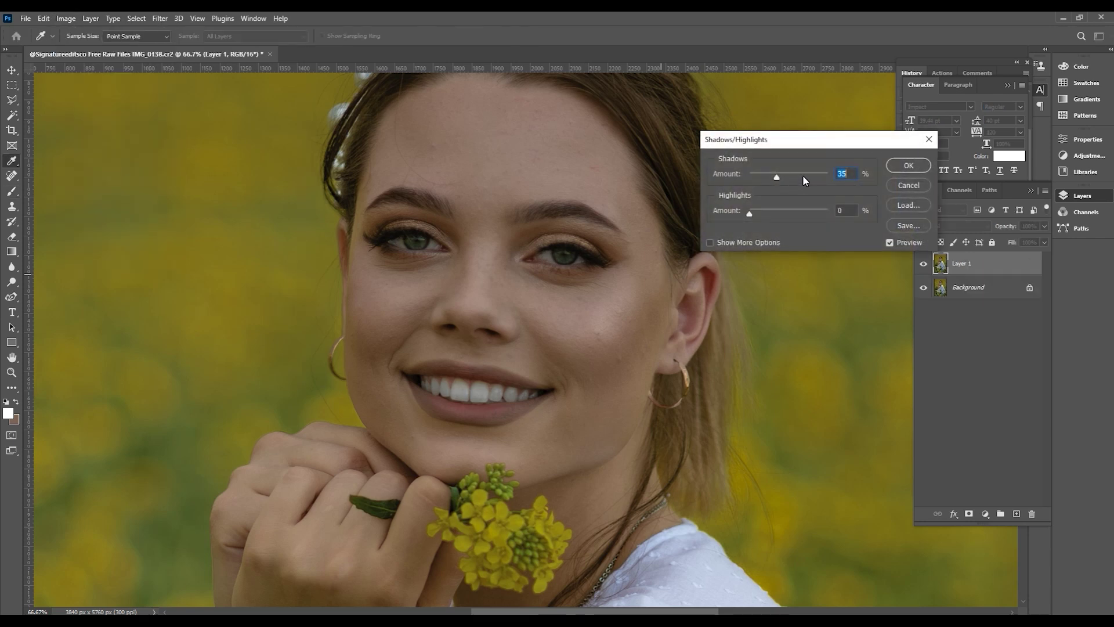
click(804, 176)
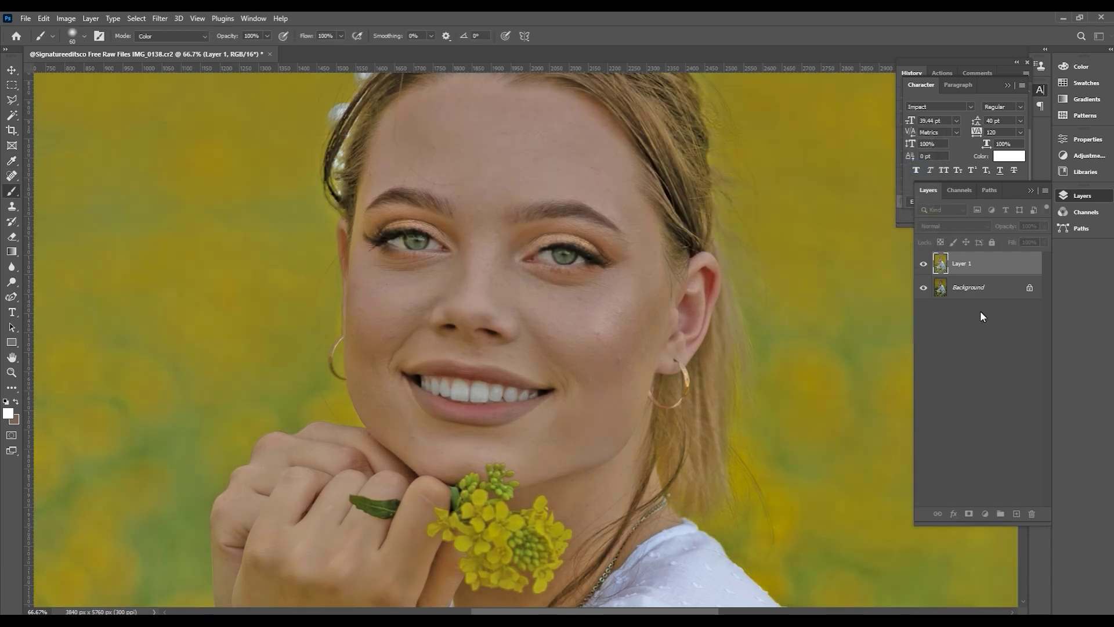
Split Layer 1's Underlying Layer black slider to 0/85 in Blending Options
right_click(978, 262)
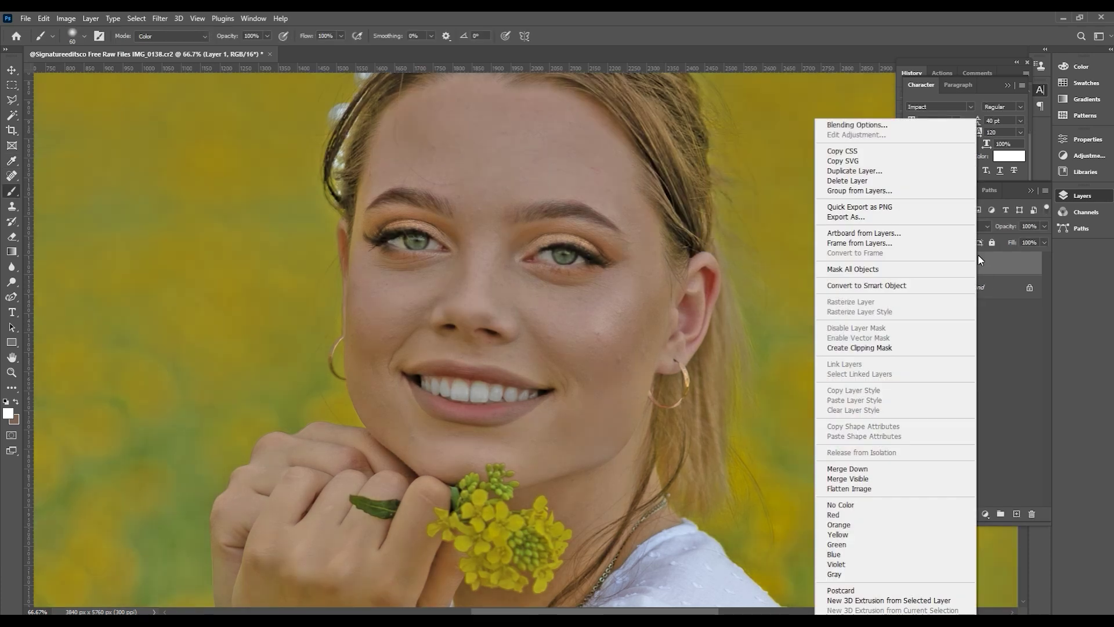
click(859, 125)
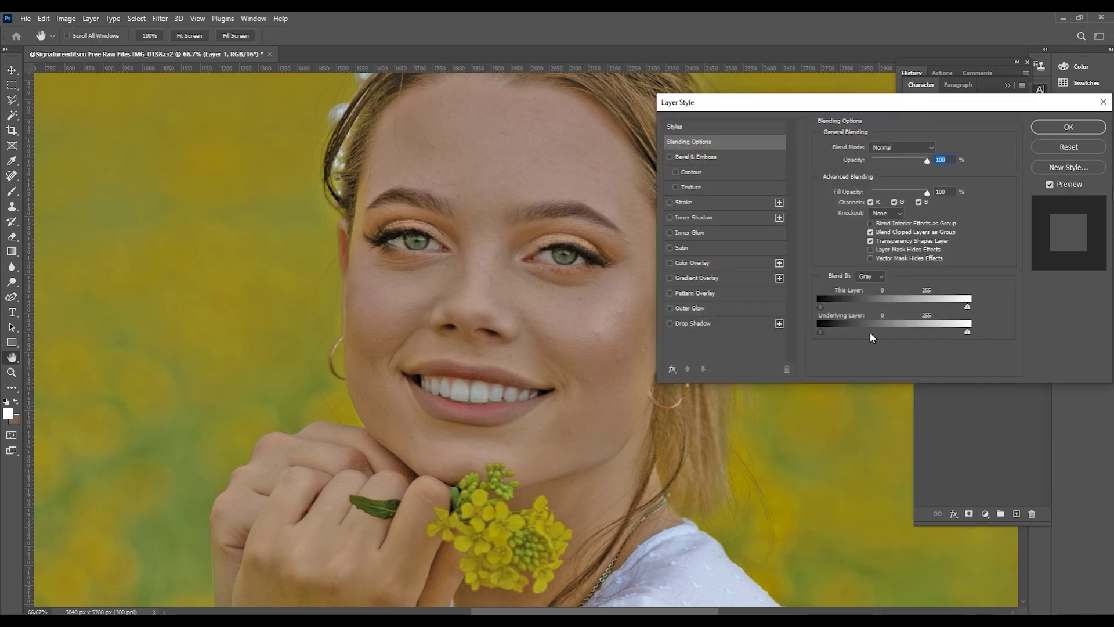
drag(821, 332, 871, 332)
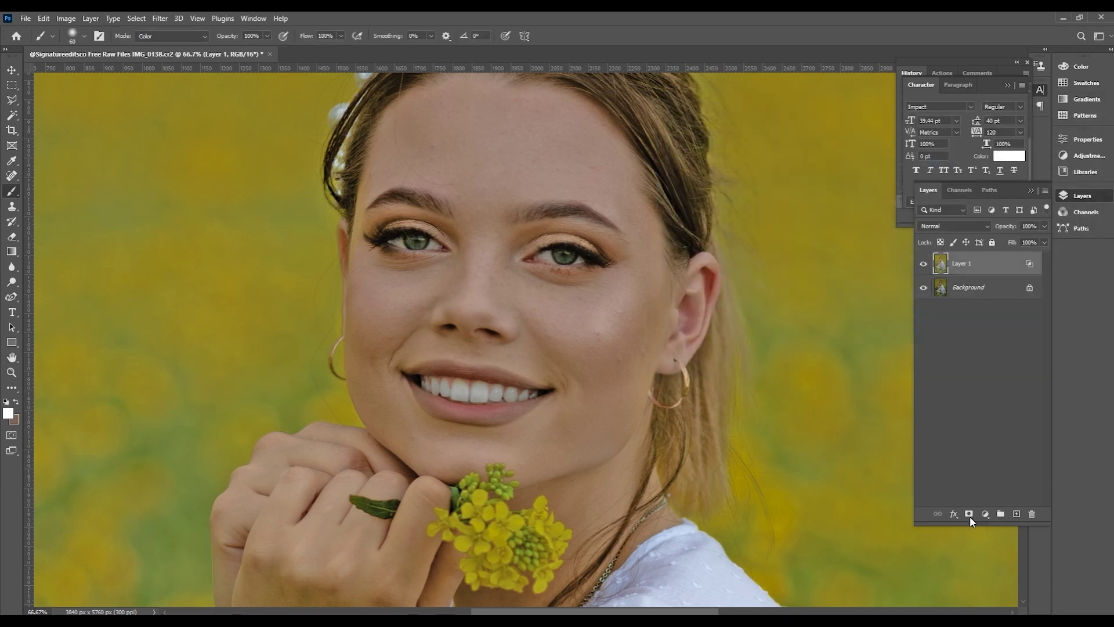
click(970, 514)
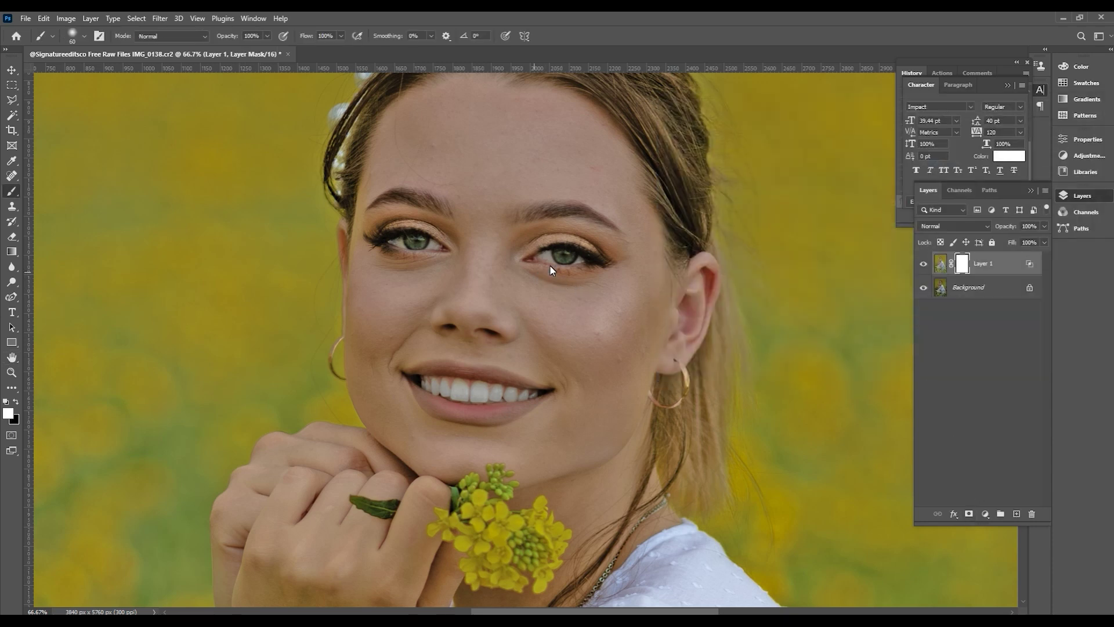
key(ctrl+z)
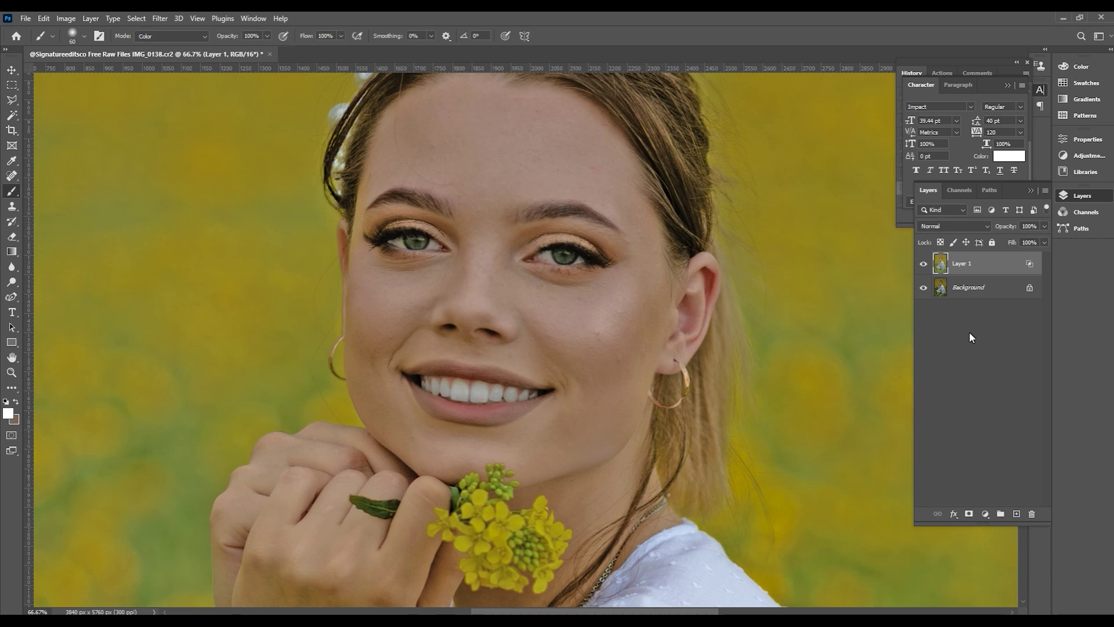
Paint the eye brighter through a hide-all mask on Layer 1, fading the strokes to 20%
alt+click(969, 515)
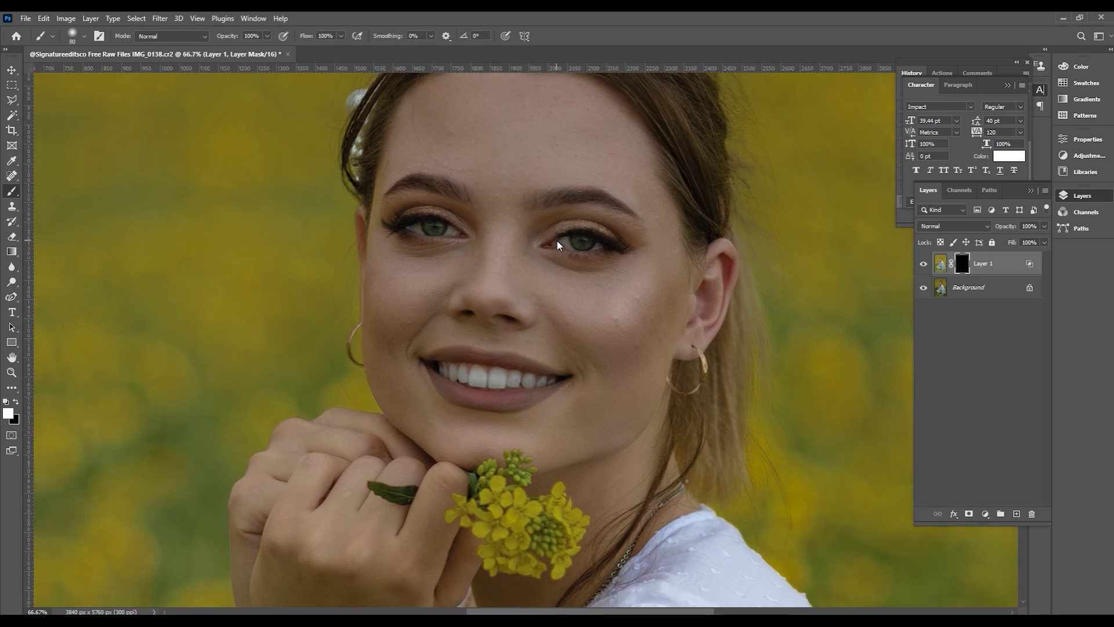
key(bracketright)
key(bracketright)
key(bracketright)
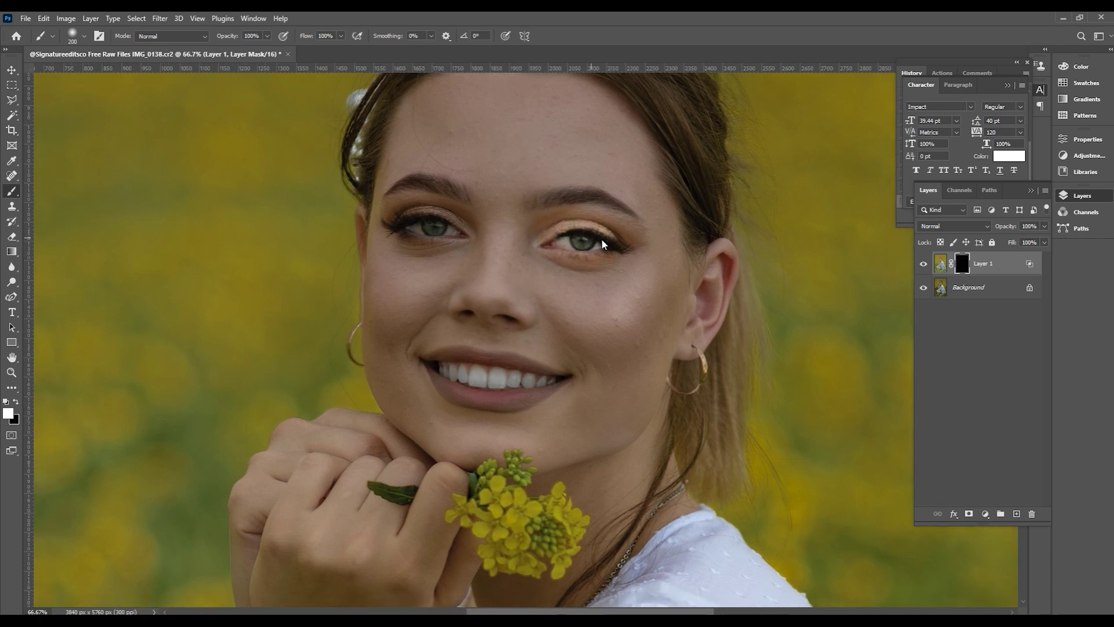
key(ctrl+shift+f)
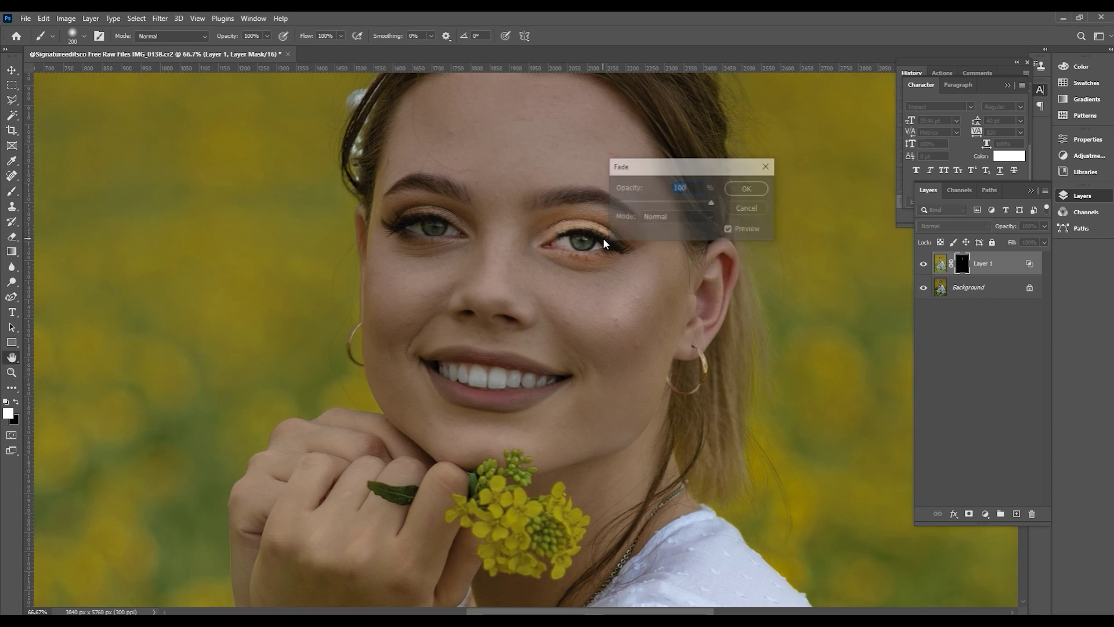
text(20)
key(Return)
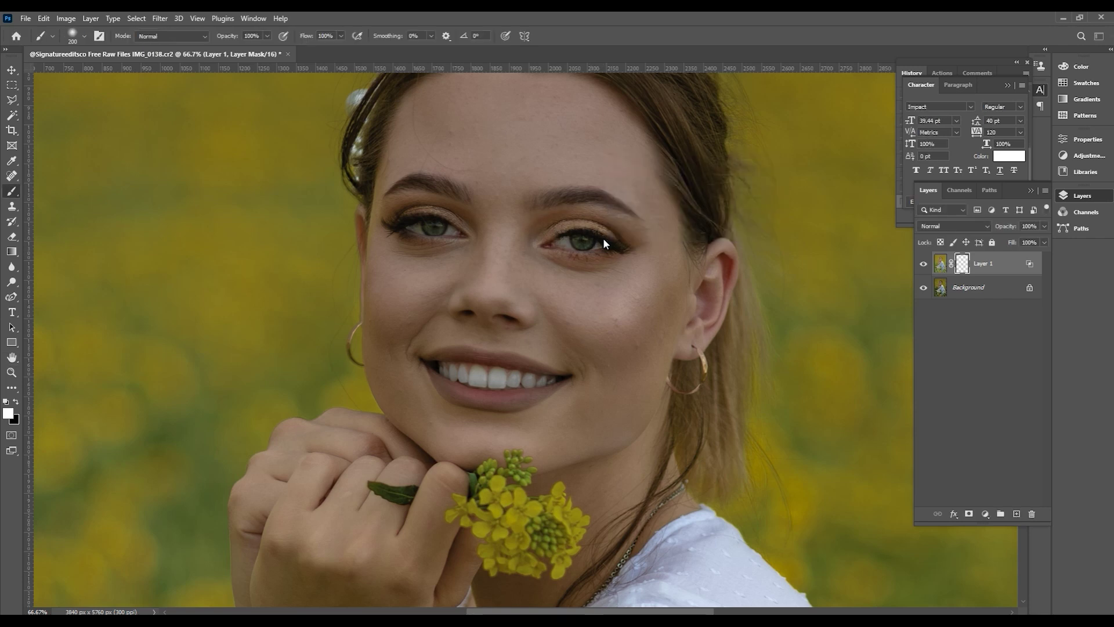
click(430, 229)
key(ctrl+shift+f)
key(Return)
key(ctrl+i)
Merge into the Background, duplicate it, and brighten the copy with Levels 5/1.00/216
key(ctrl+e)
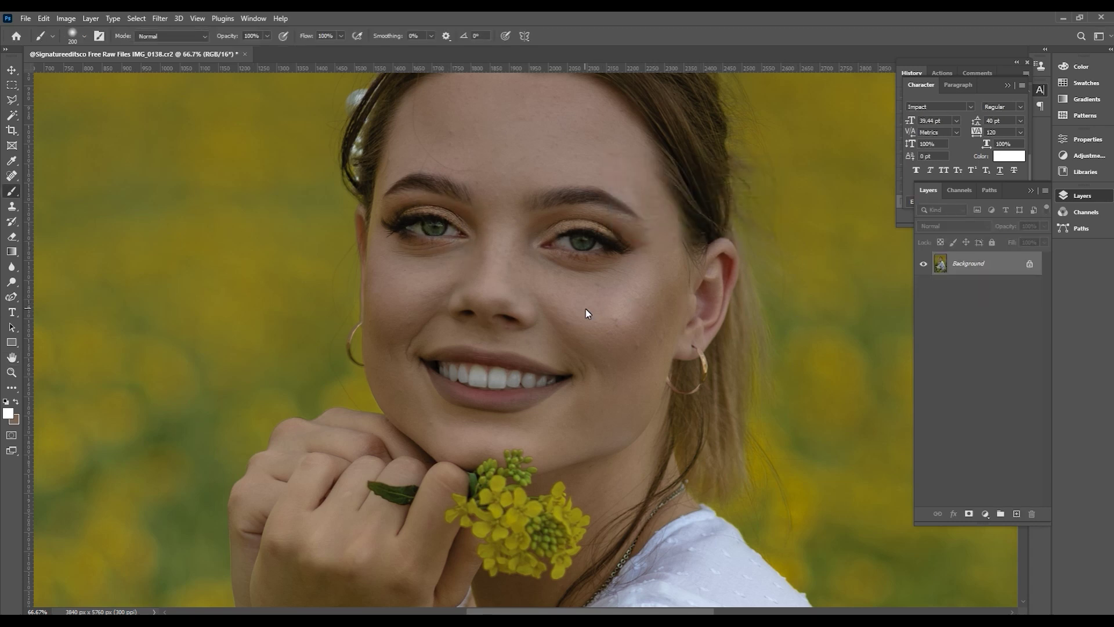
scroll(586, 301, down, 1)
key(ctrl+j)
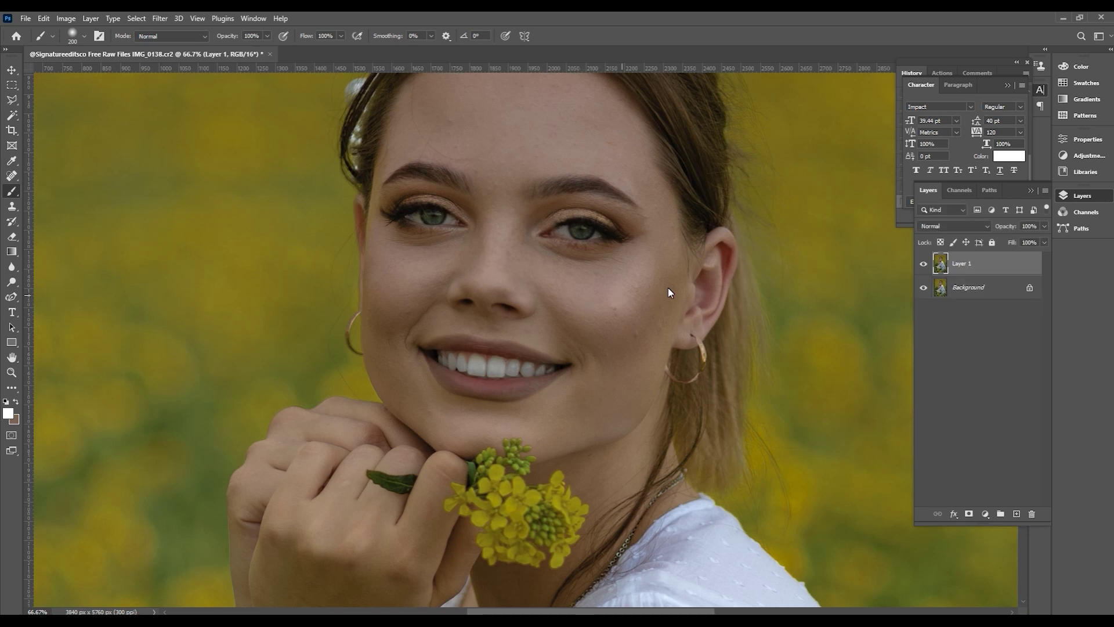
key(ctrl+l)
drag(784, 238, 762, 239)
drag(638, 239, 642, 242)
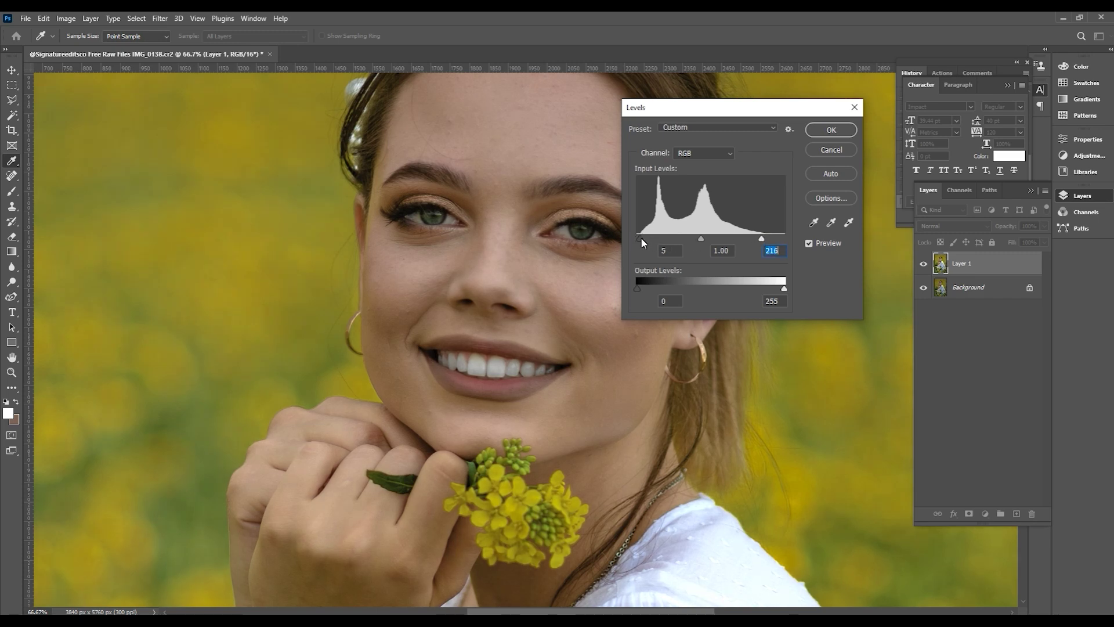
click(831, 130)
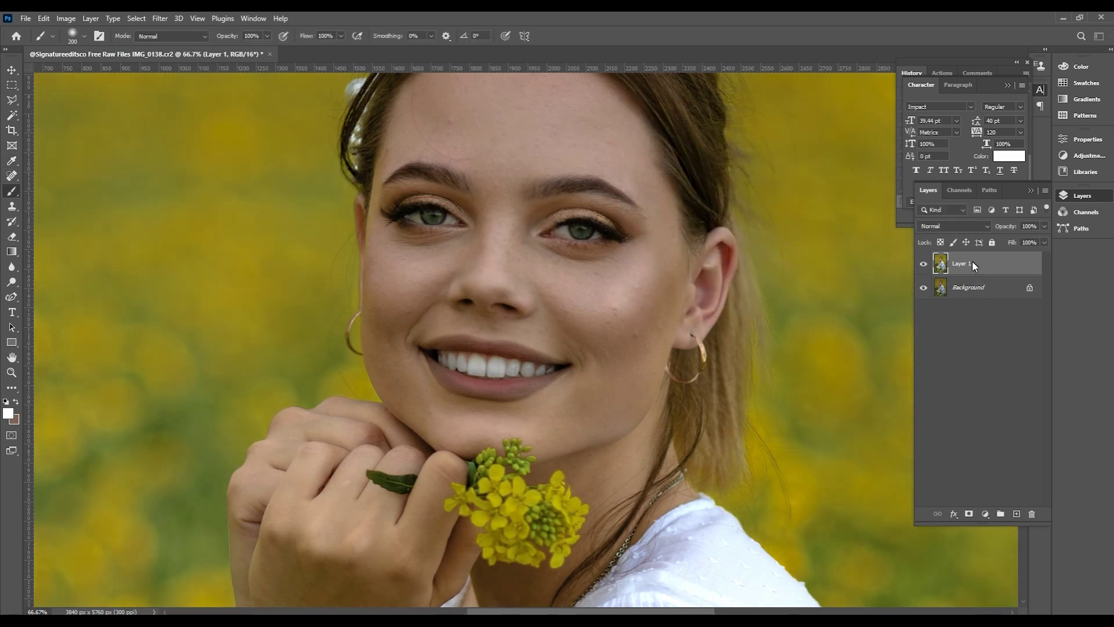
right_click(973, 260)
click(620, 171)
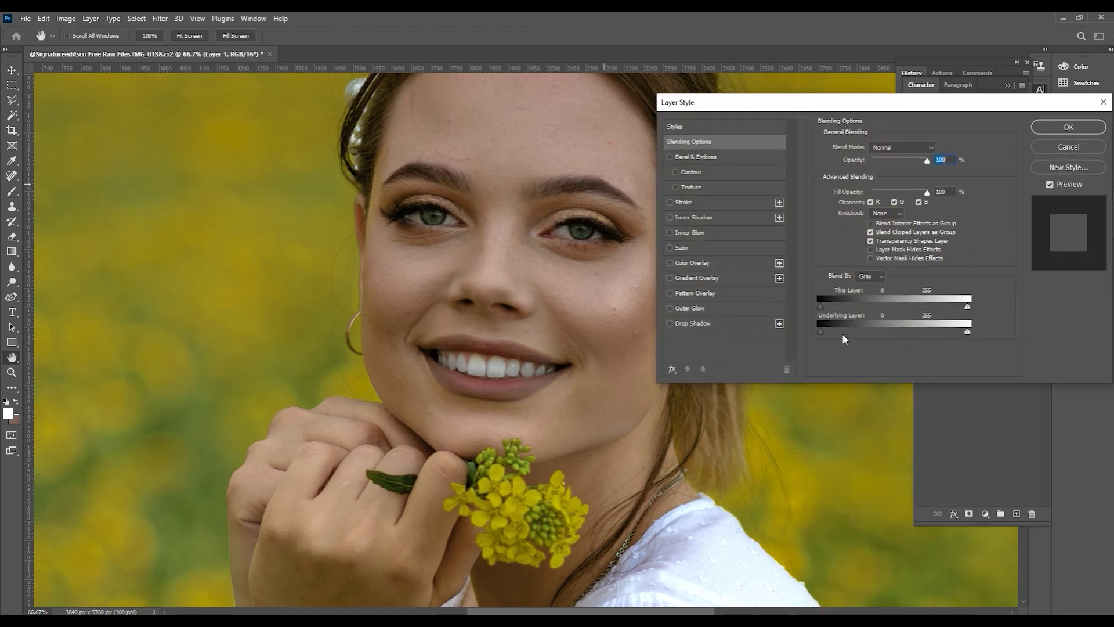
Split the Underlying black slider to 145 and add a hide-all mask to Layer 1
drag(820, 331, 889, 331)
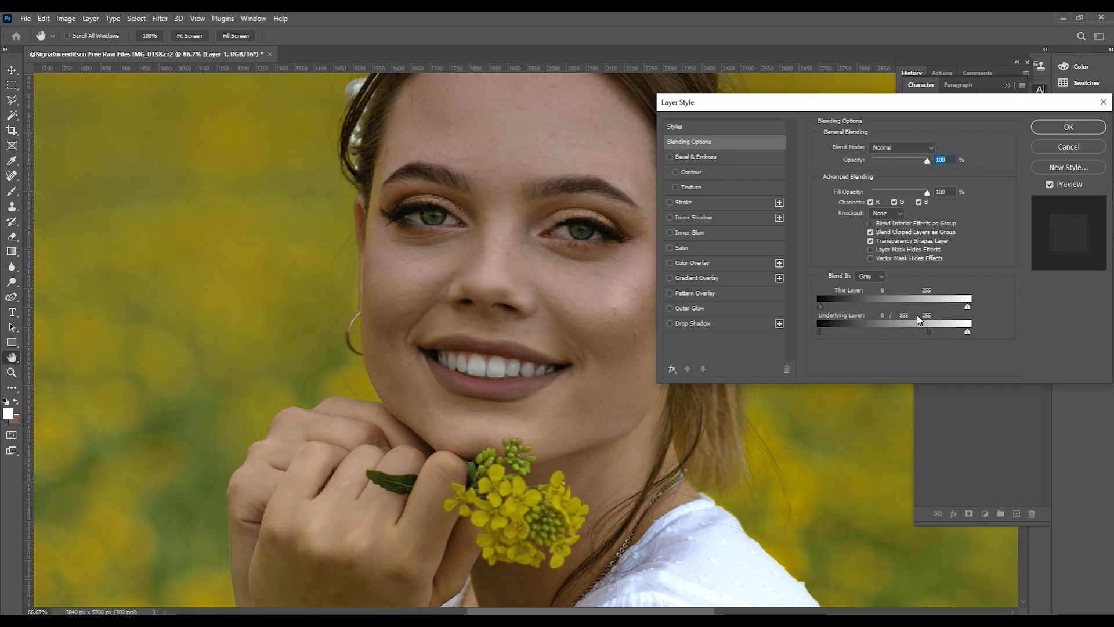
key(Return)
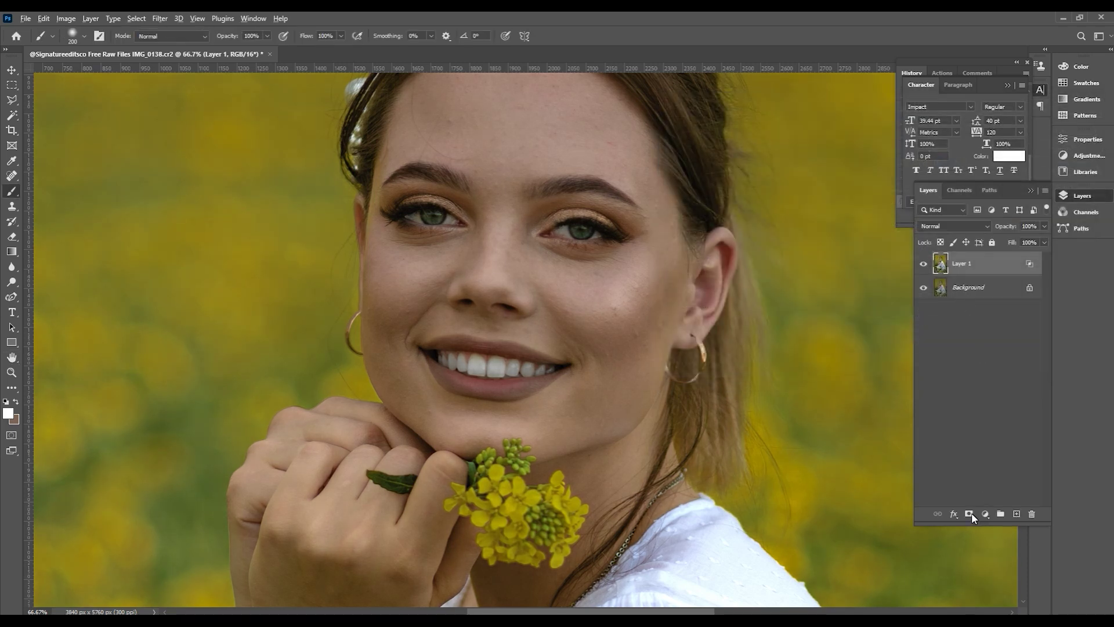
alt+click(972, 513)
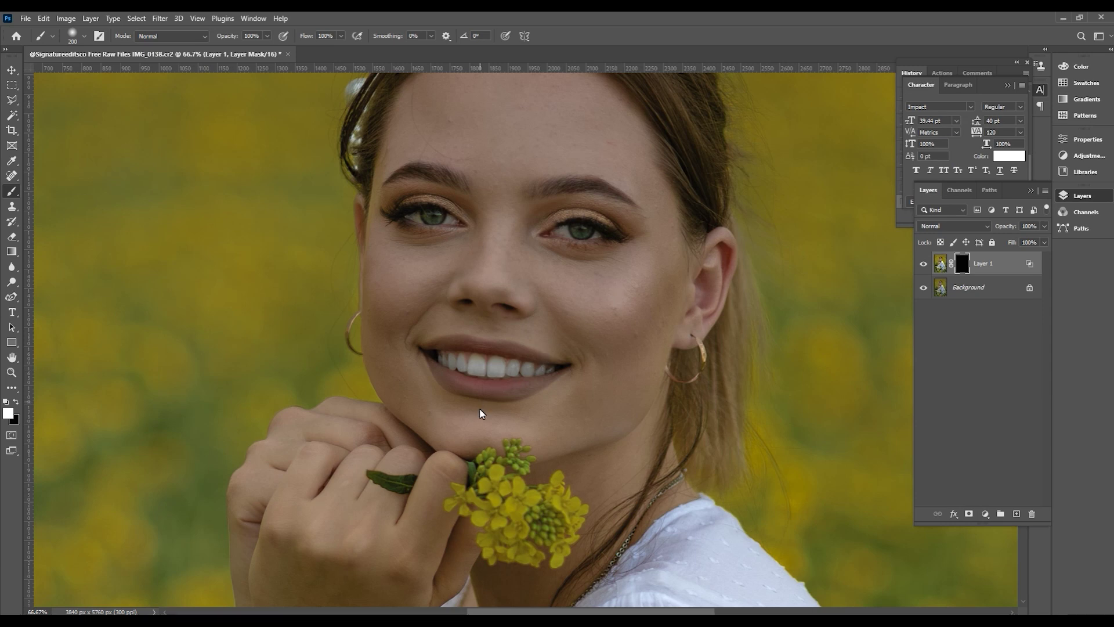
Paint the brightened layer onto both cheeks, the nose bridge and the forehead
drag(624, 296, 655, 257)
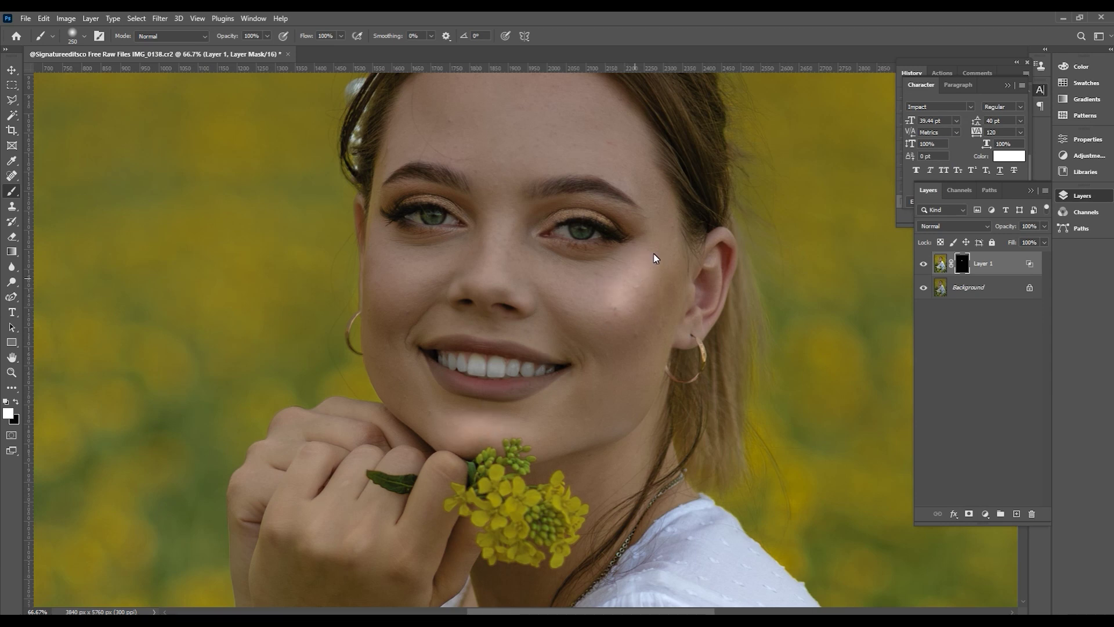
key(bracketleft)
drag(398, 285, 403, 331)
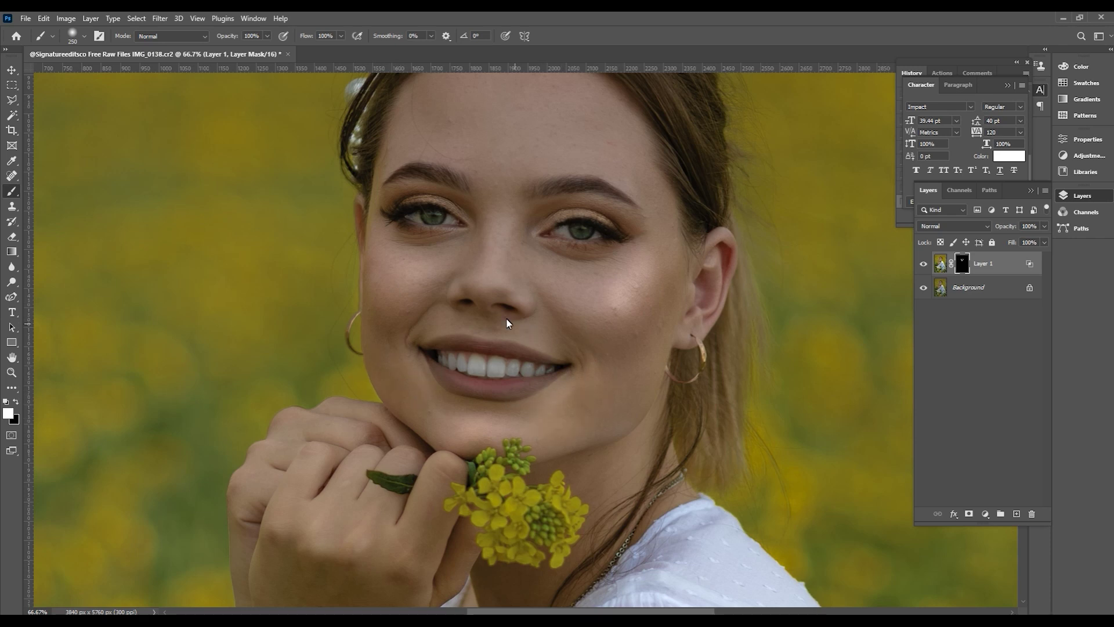
key(bracketright)
key(bracketright)
key(bracketright)
mouse_move(491, 301)
mouse_down()
mouse_move(496, 153)
mouse_move(630, 149)
mouse_move(416, 142)
mouse_up()
key(bracketleft)
key(bracketleft)
key(bracketleft)
key(bracketleft)
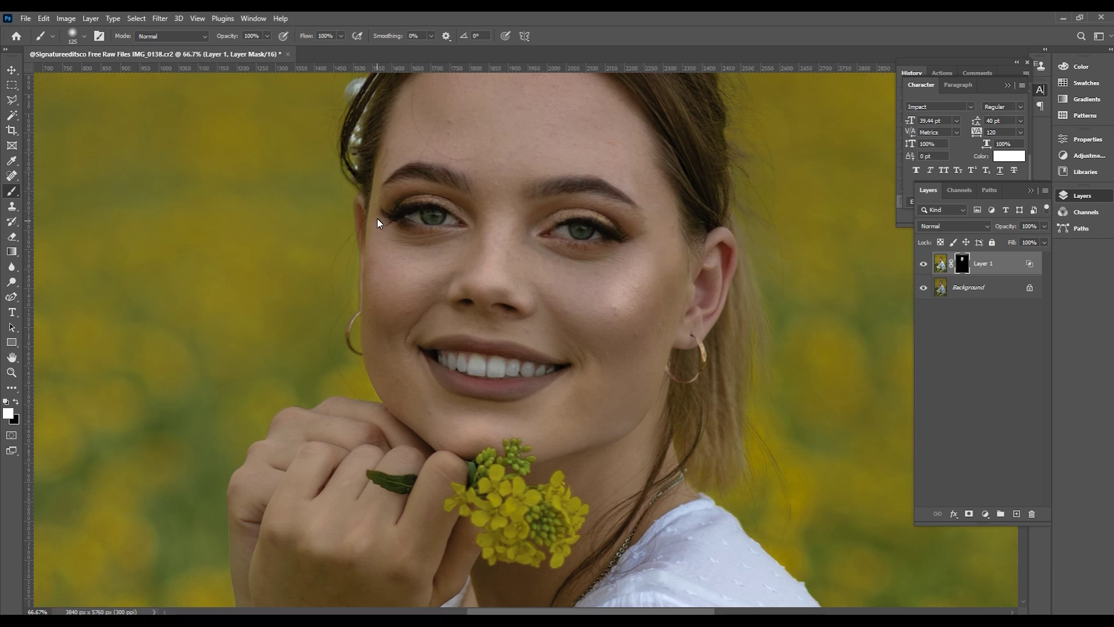
key(bracketright)
key(bracketright)
Paint the brightened layer onto the arm near the elbow, leaving layer opacity unchanged
key(ctrl+minus)
key(ctrl+minus)
drag(450, 453, 490, 202)
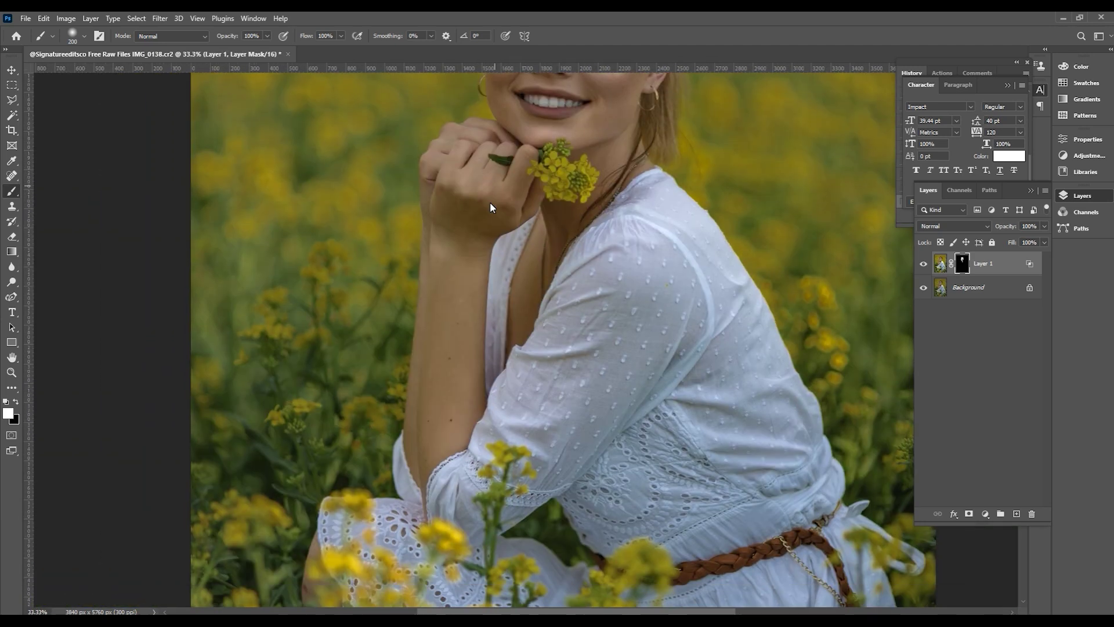
key(bracketright)
key(bracketright)
key(bracketright)
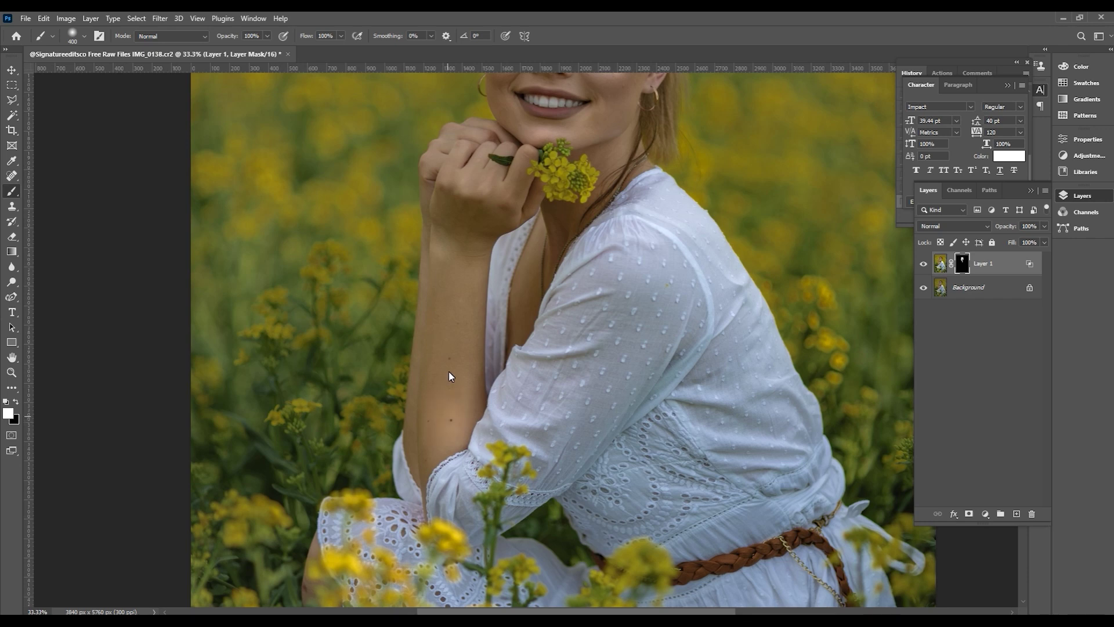
key(bracketleft)
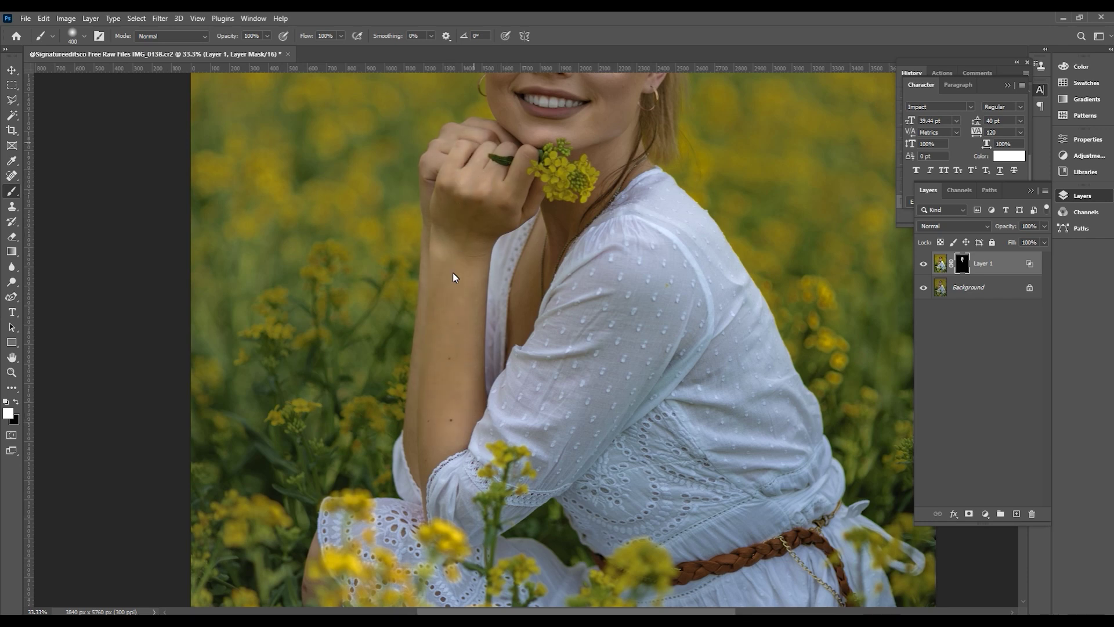
click(453, 450)
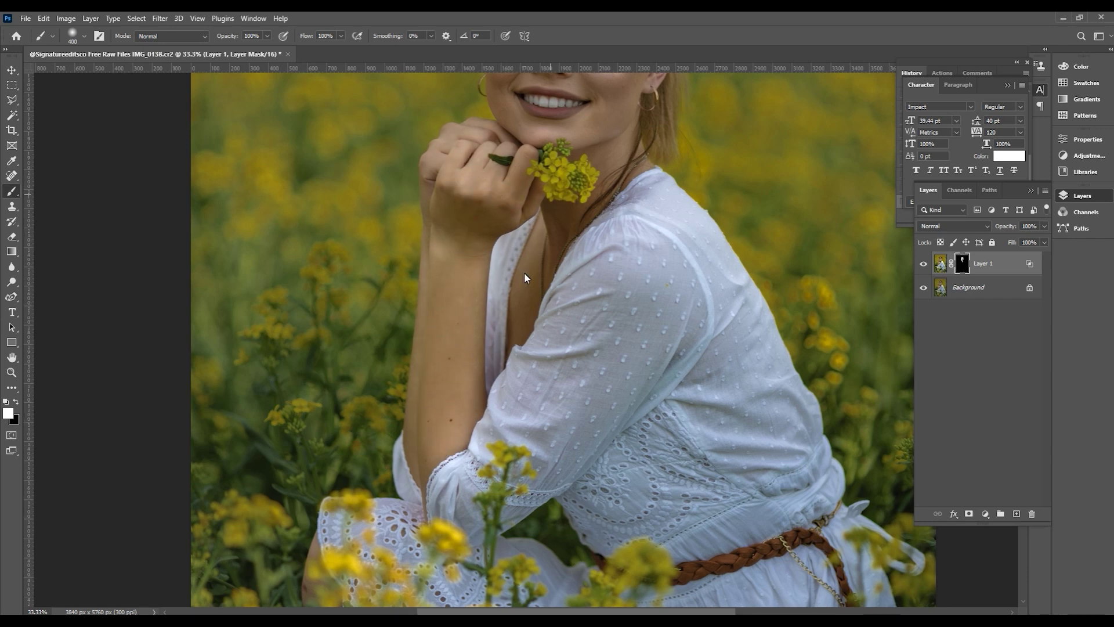
drag(619, 121, 563, 363)
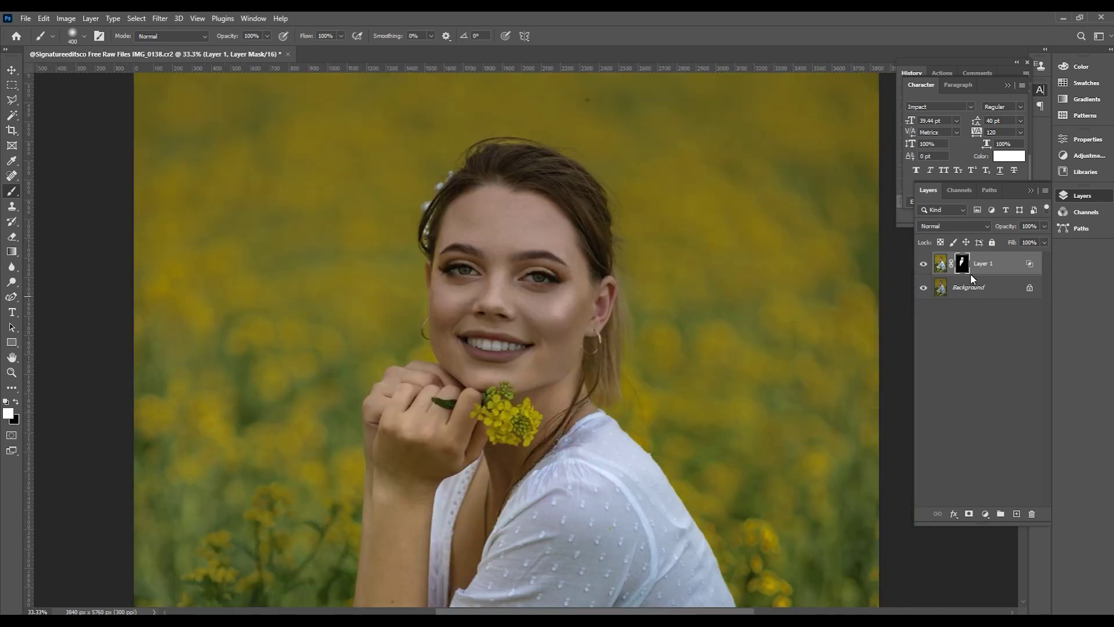
click(1044, 226)
click(991, 287)
Merge down, duplicate the photo, and shift the Yellows hue toward orange and lighten them
key(ctrl+e)
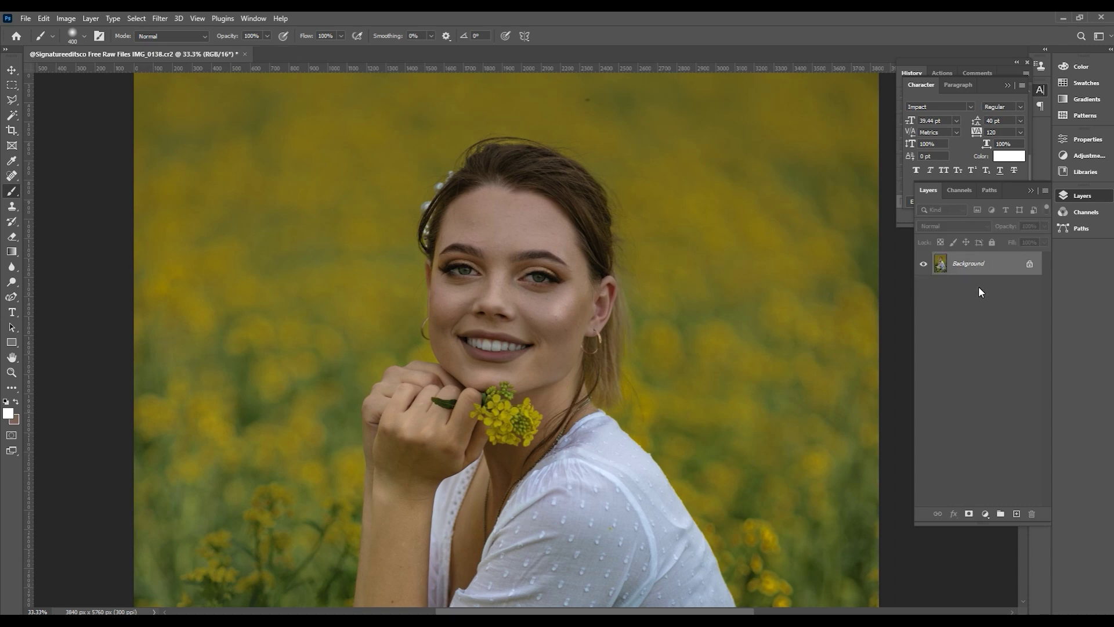
key(ctrl+j)
key(ctrl+u)
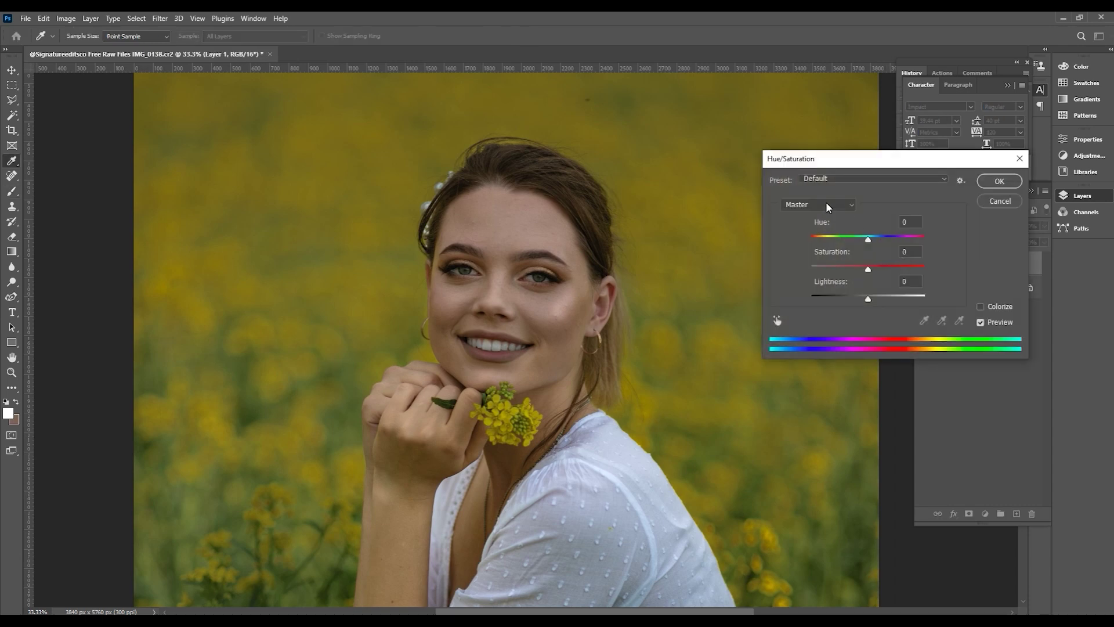
click(827, 206)
click(822, 235)
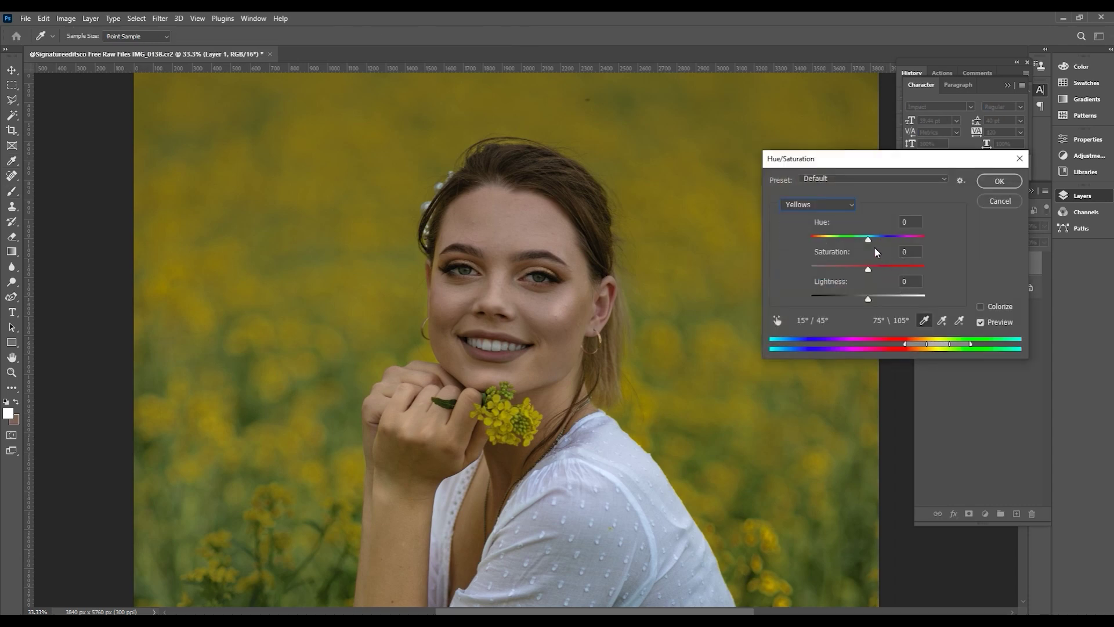
drag(869, 241, 861, 240)
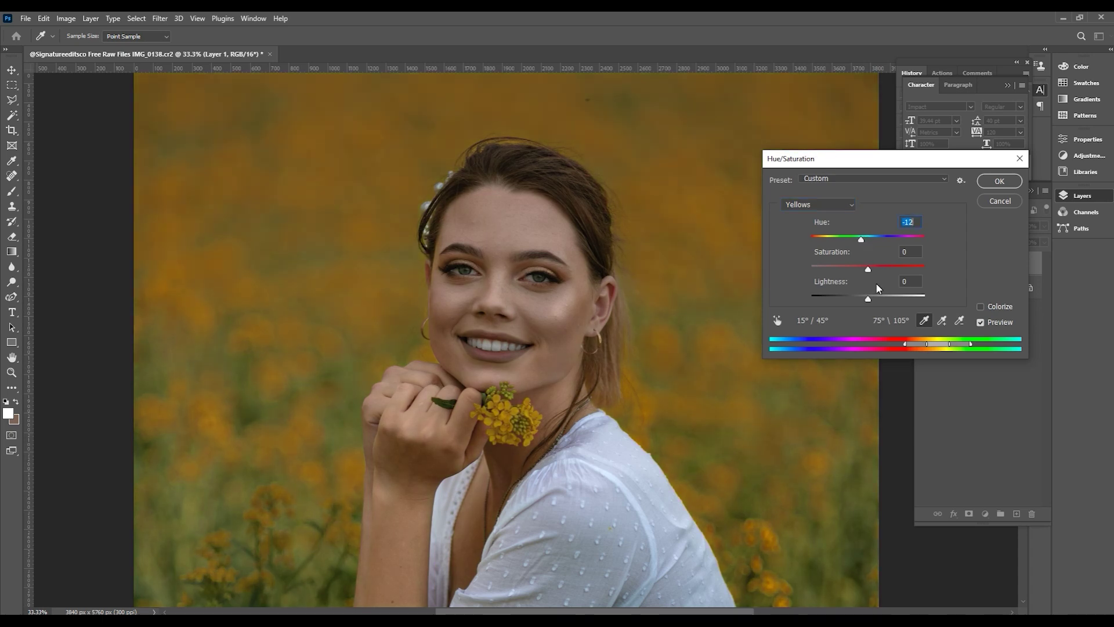
click(887, 297)
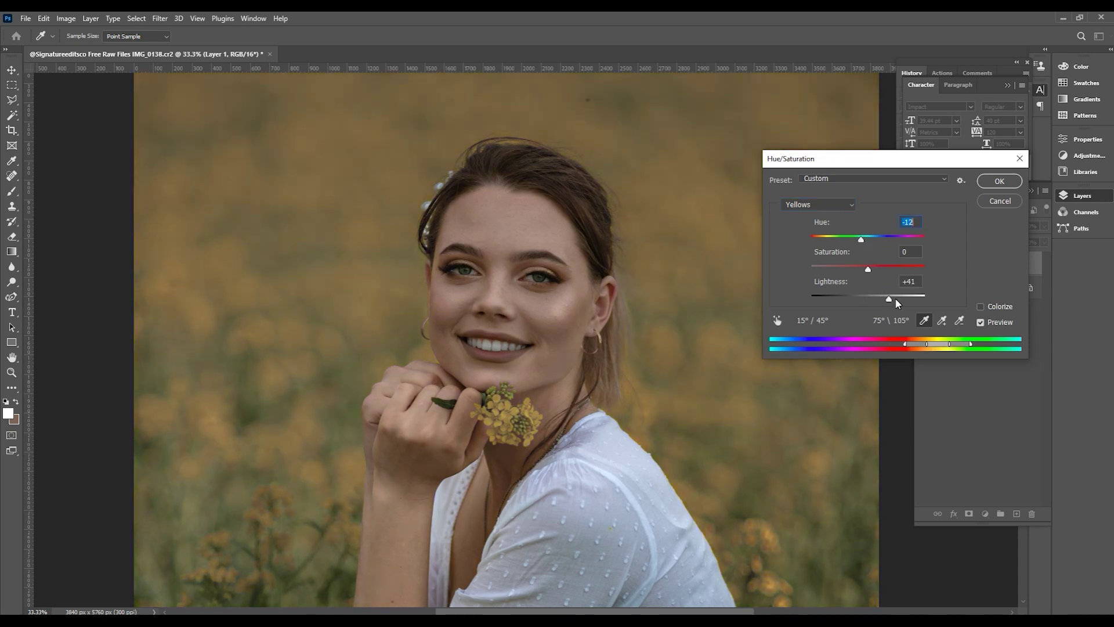
click(1000, 181)
Add an inverted black mask to Layer 1 and paint with a smaller brush
click(968, 512)
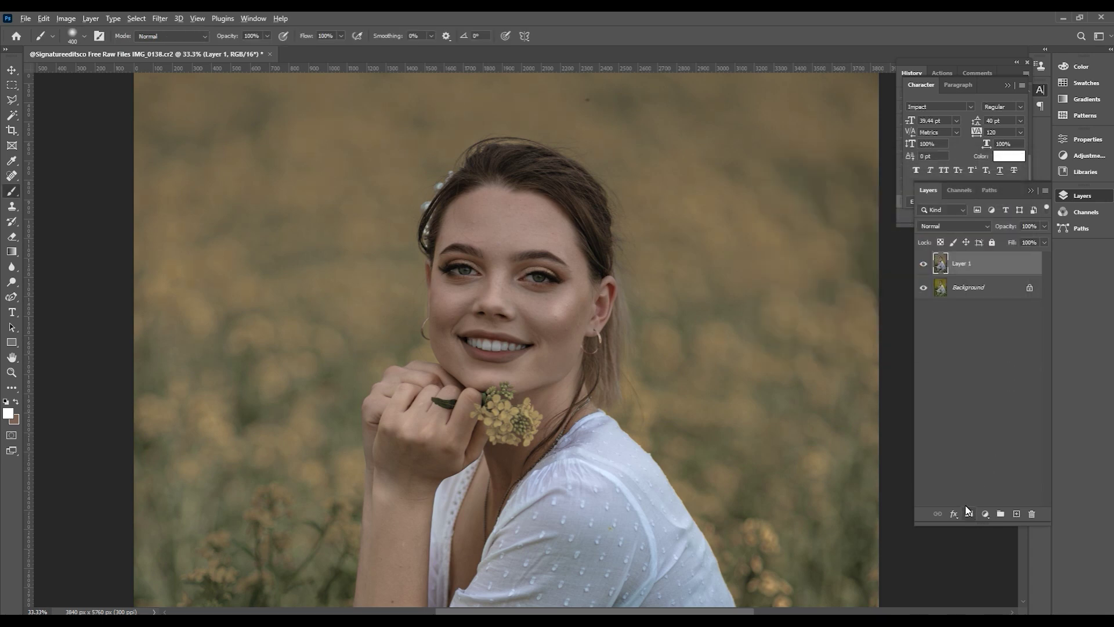
key(ctrl+i)
drag(453, 401, 503, 290)
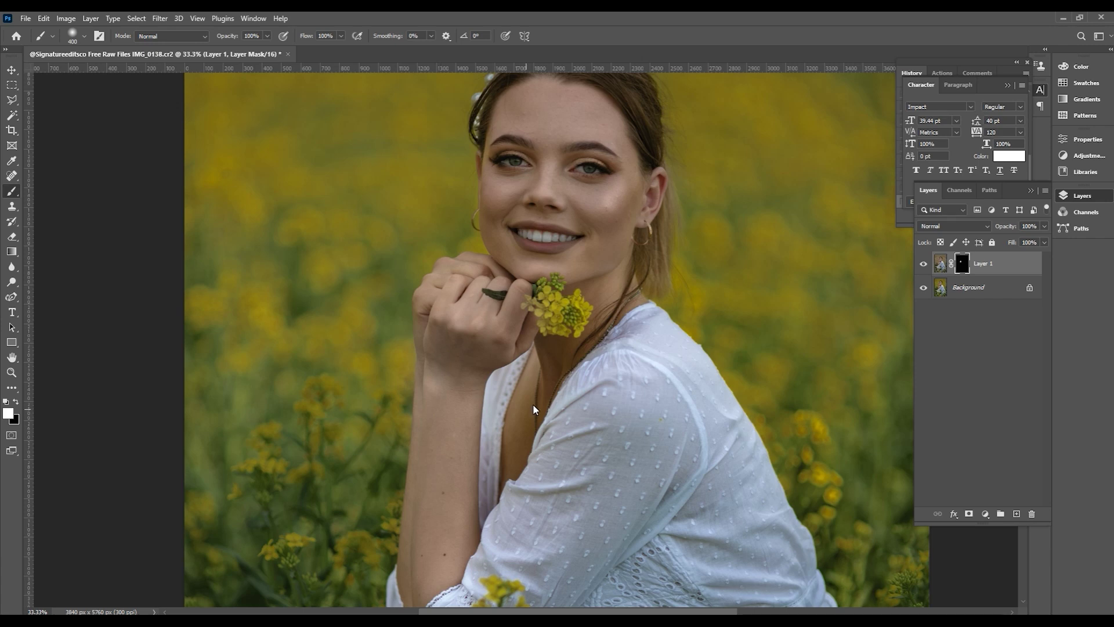
key(p)
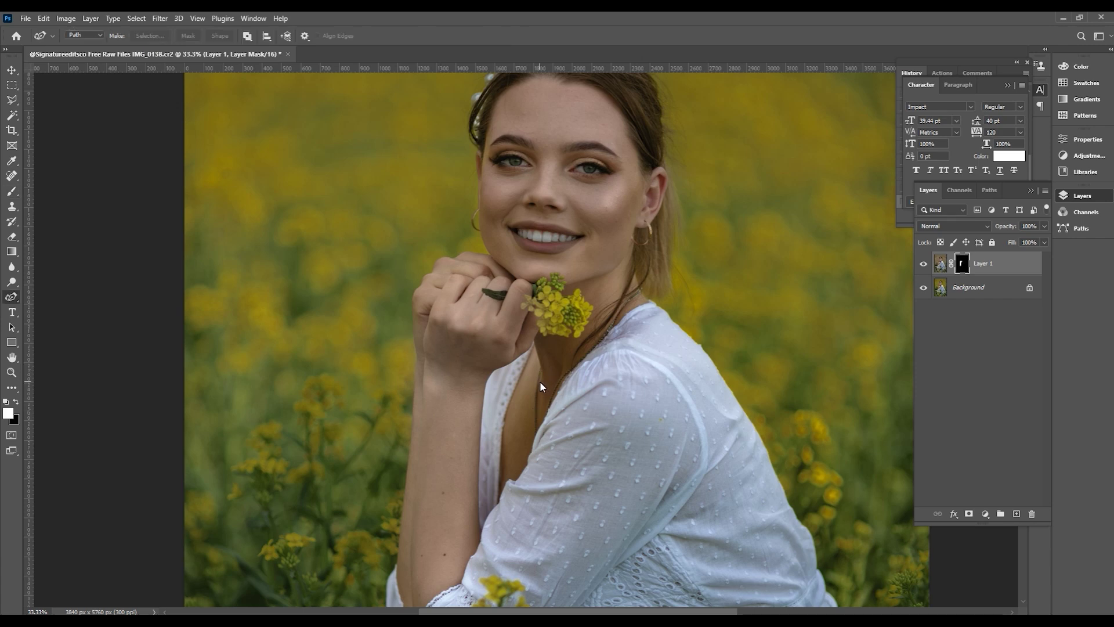
key(b)
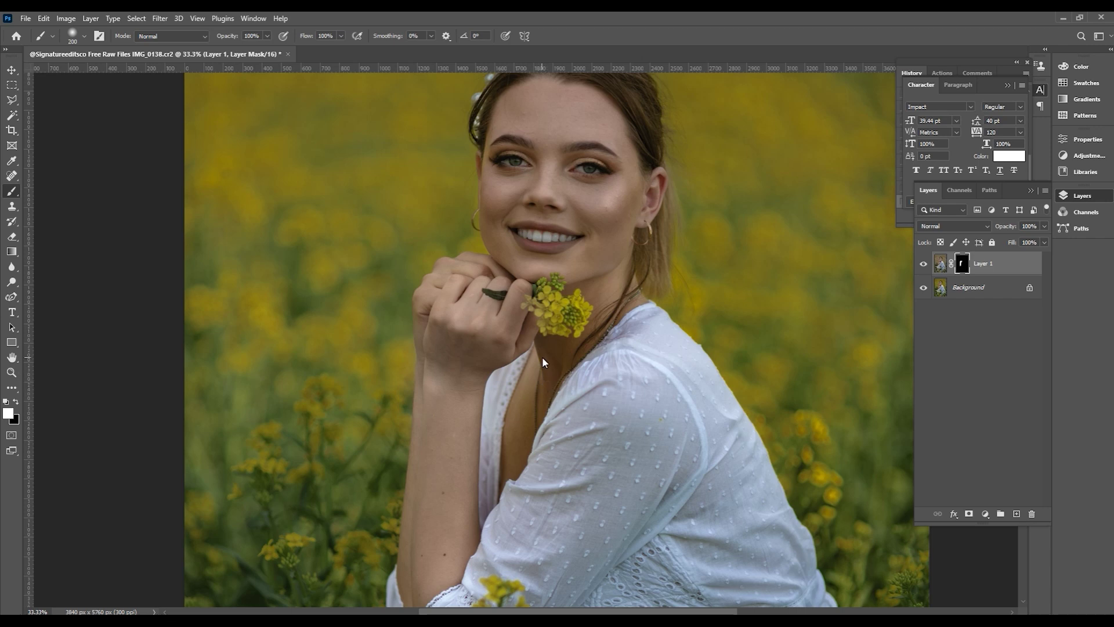
key(bracketleft)
key(bracketleft)
key(bracketleft)
Fade the last brush stroke to 57% and merge the layer into the Background
key(ctrl+shift+f)
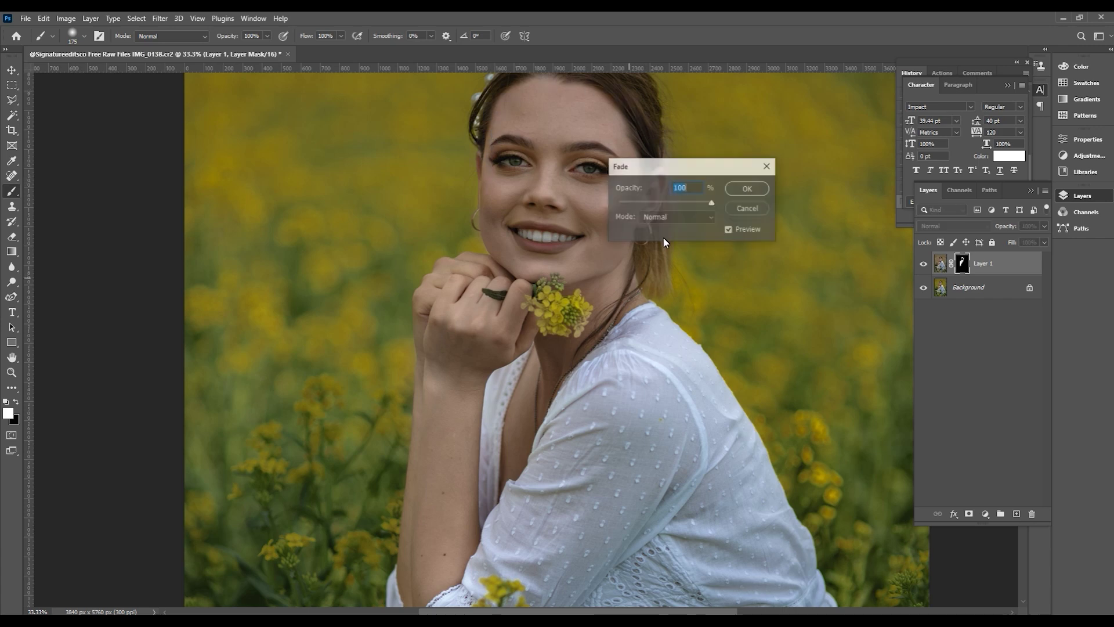
drag(683, 205, 673, 204)
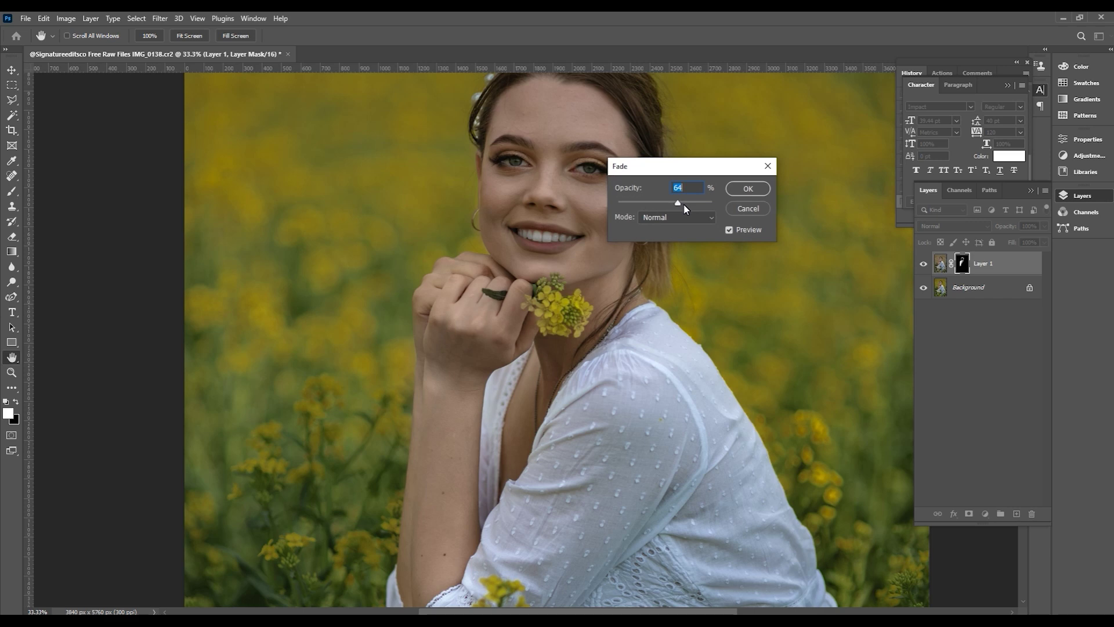
click(748, 189)
click(956, 287)
key(ctrl+shift+e)
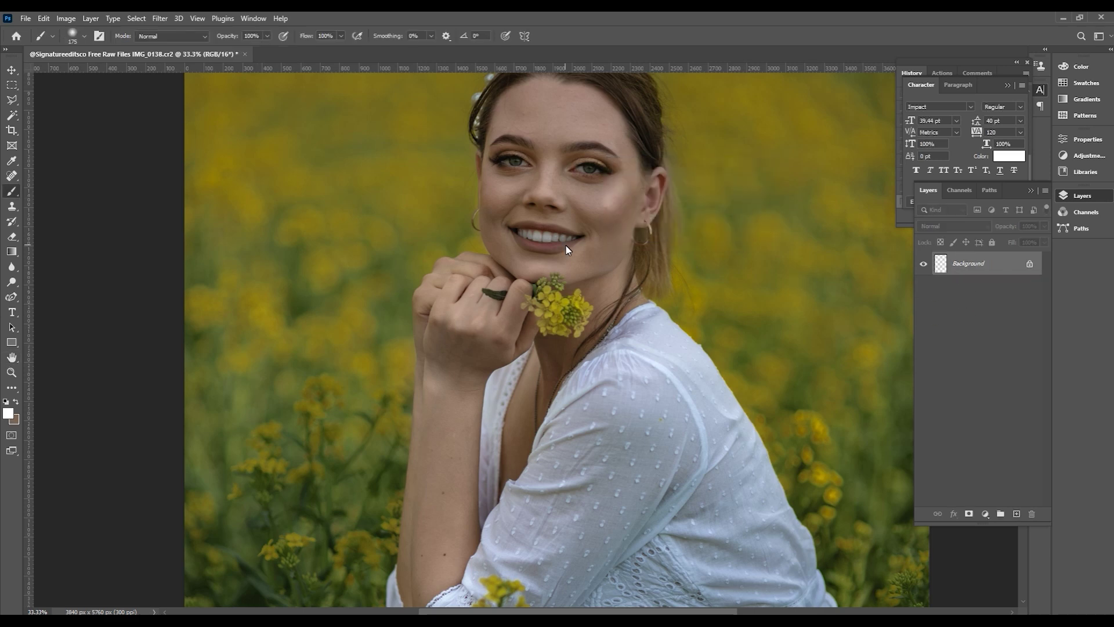
Apply Levels with black input 5 and white input 243
scroll(593, 339, down, 1)
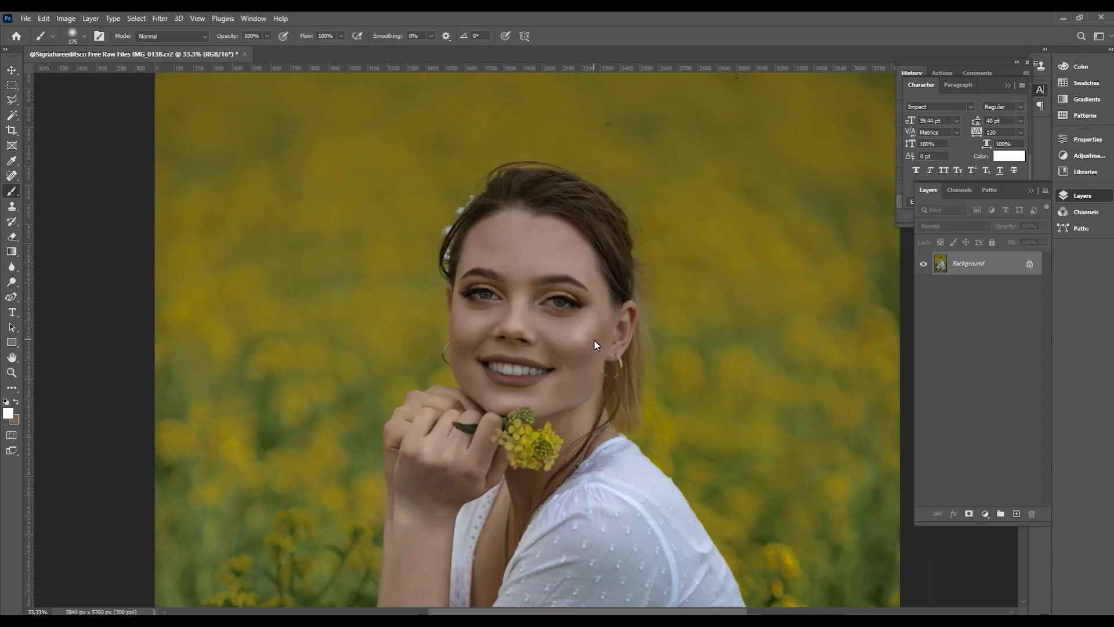
scroll(594, 339, down, 1)
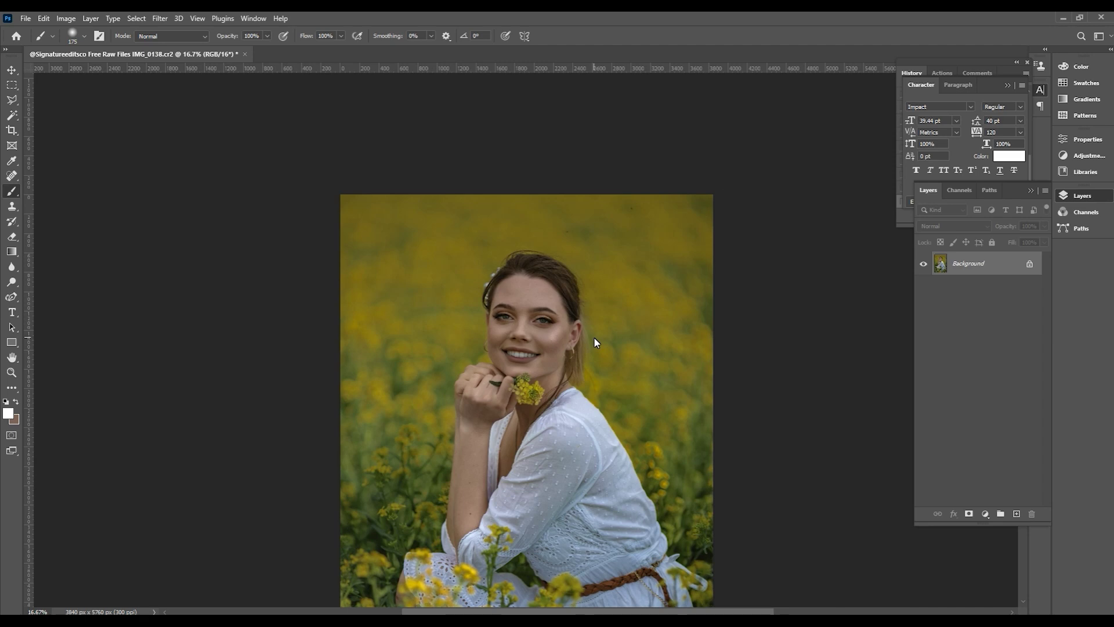
scroll(588, 344, up, 1)
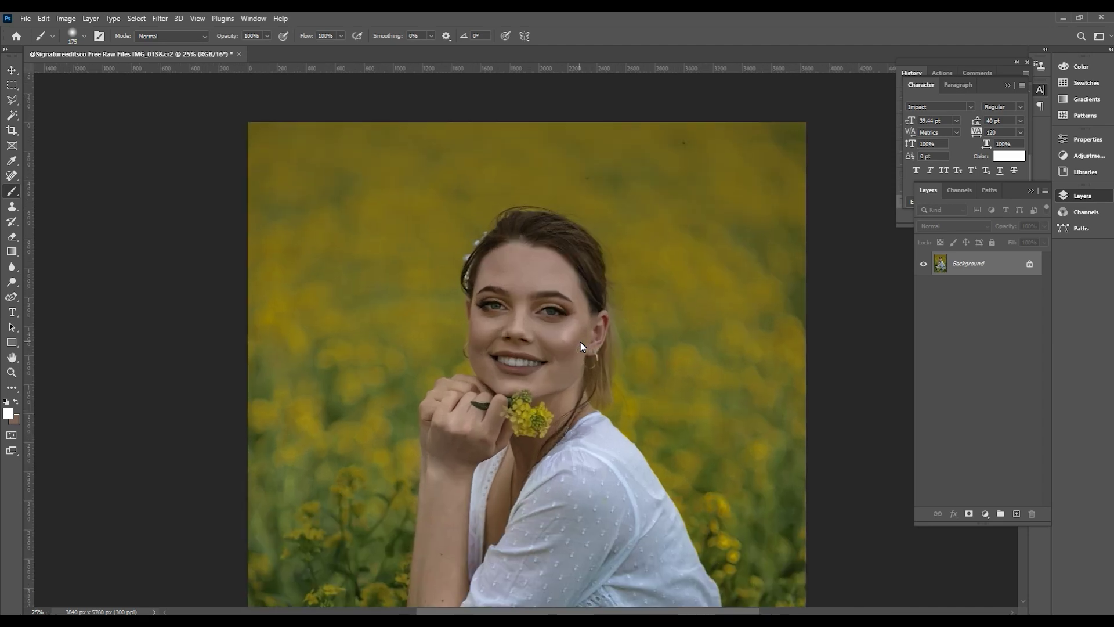
key(ctrl+l)
drag(785, 239, 778, 239)
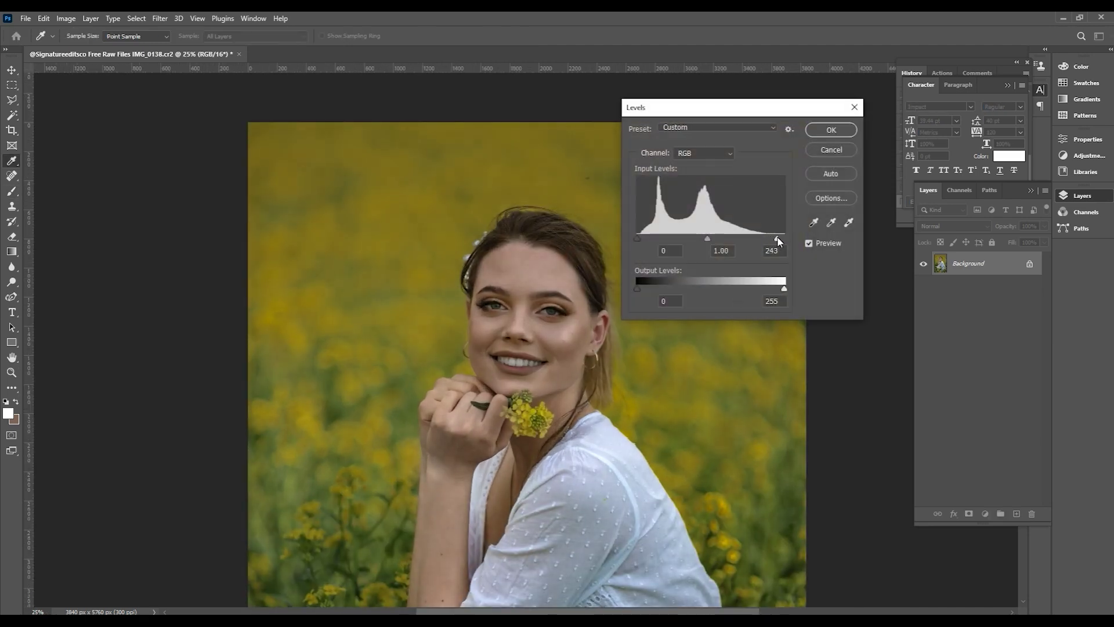
click(639, 237)
click(831, 130)
key(b)
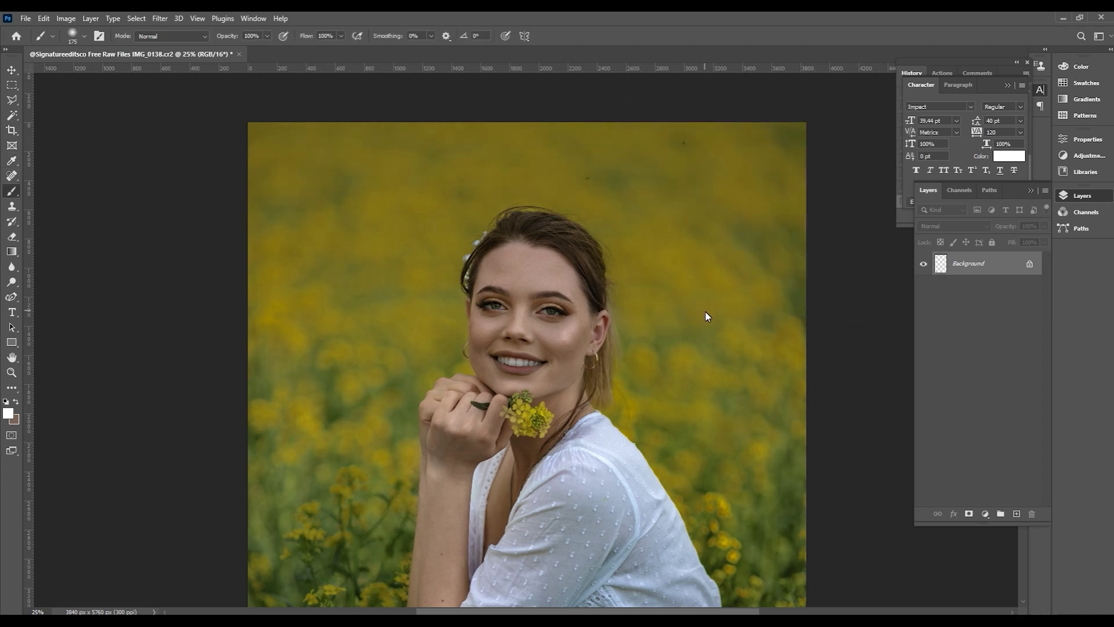
Duplicate the photo and shift the Greens hue while strongly darkening them in Hue/Saturation
key(ctrl+j)
key(ctrl+u)
click(818, 204)
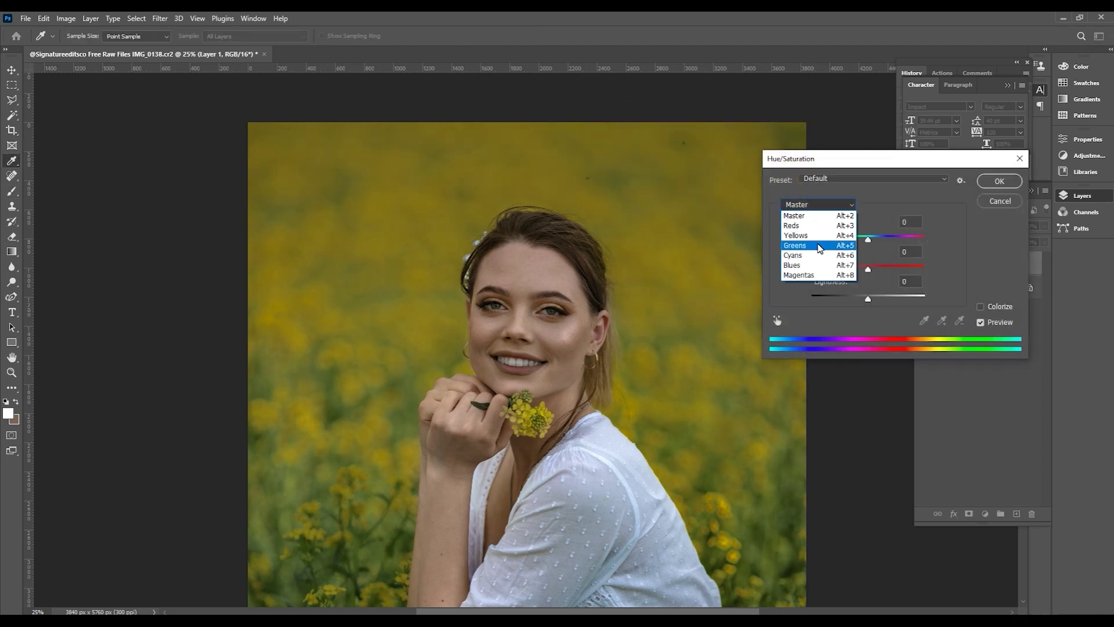
click(820, 246)
drag(868, 239, 887, 236)
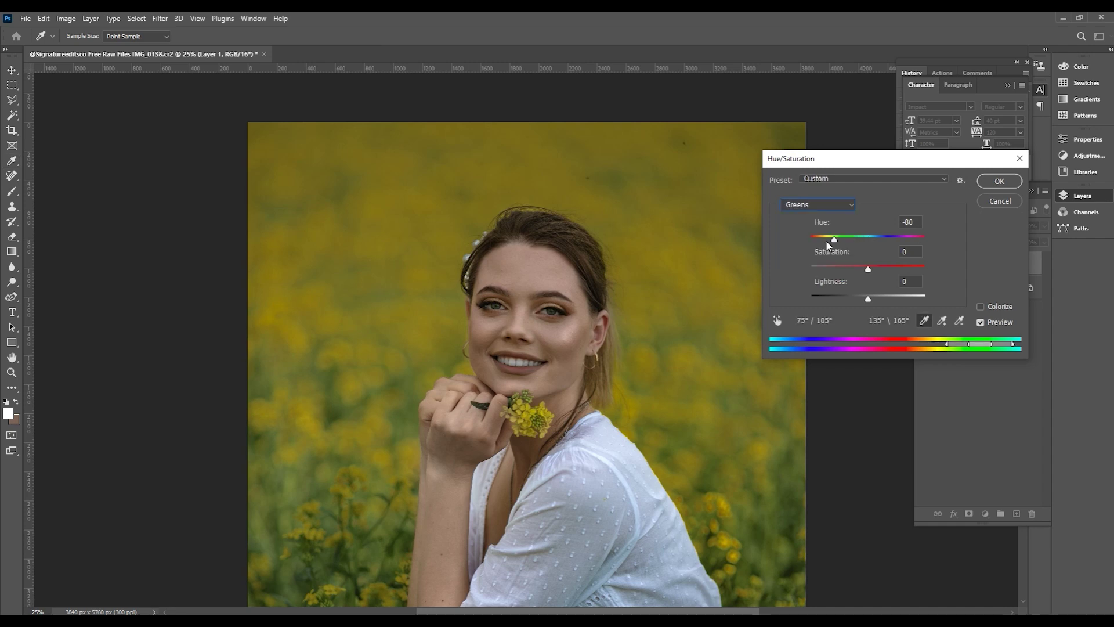
click(888, 238)
click(889, 240)
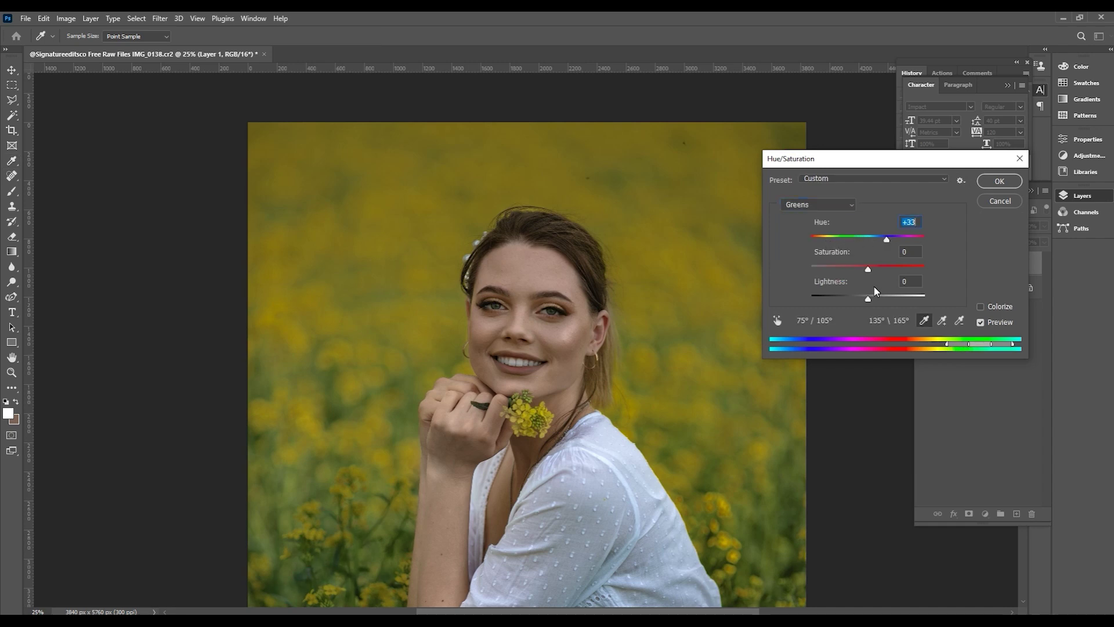
click(834, 296)
drag(836, 299, 838, 297)
Darken the Cyans to lightness -82 and apply the Hue/Saturation change
click(844, 206)
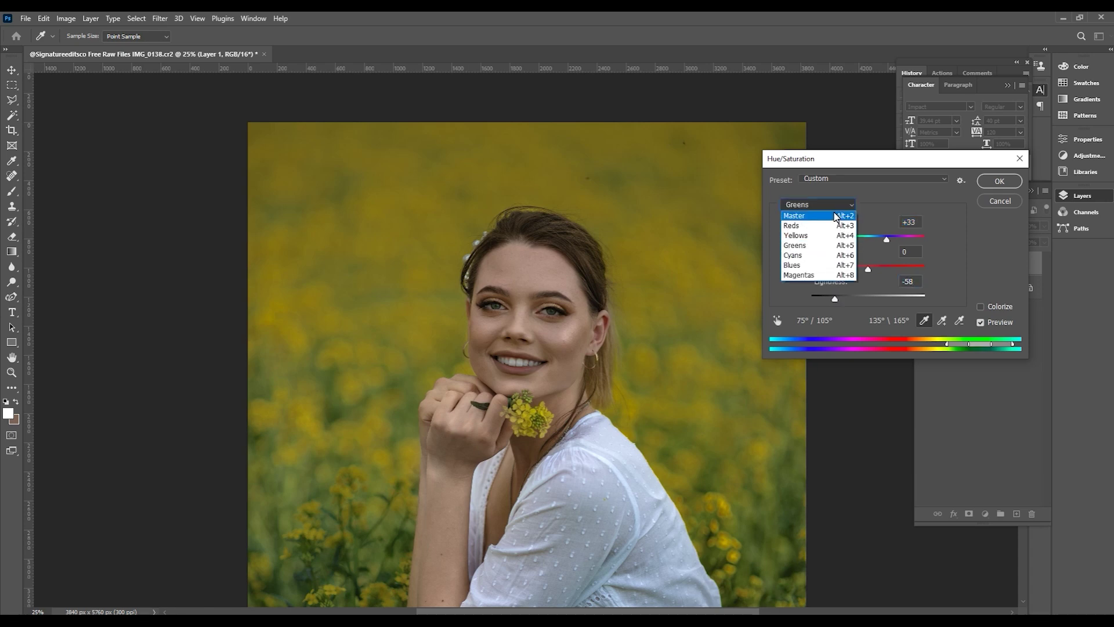
click(816, 256)
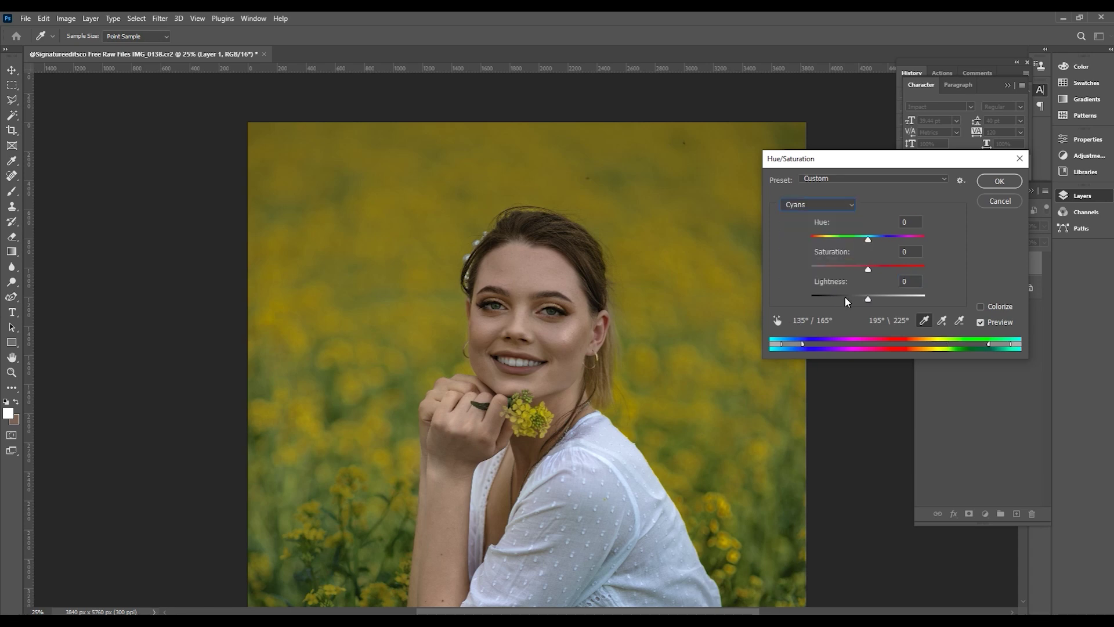
drag(846, 300, 824, 302)
click(994, 323)
click(999, 181)
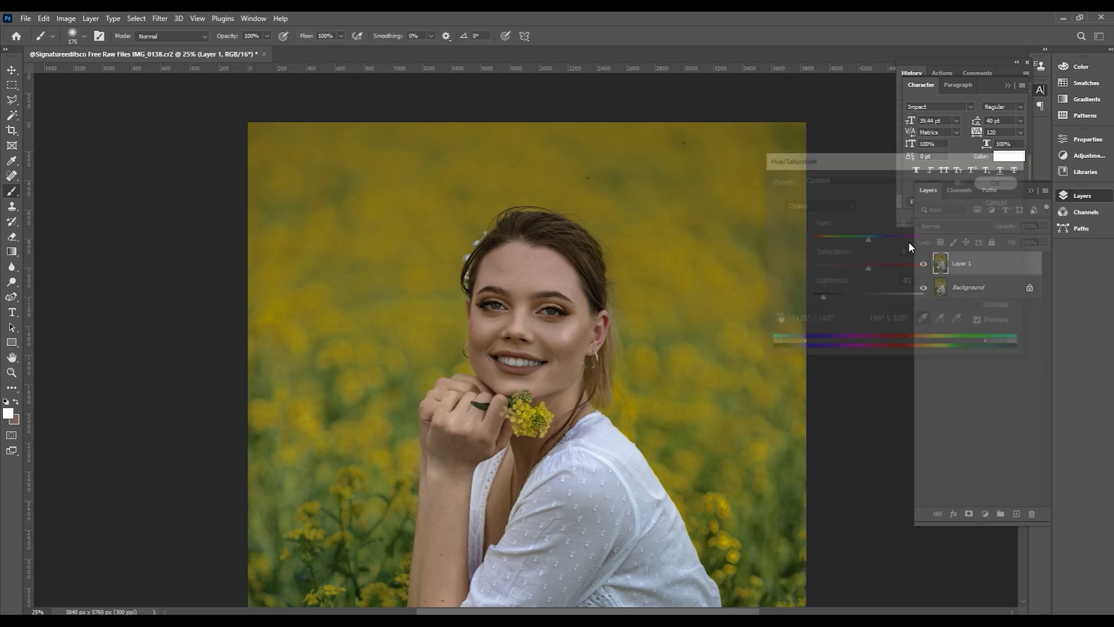
Erase part of the adjusted copy with a large eraser and merge it into the Background
drag(654, 372, 670, 124)
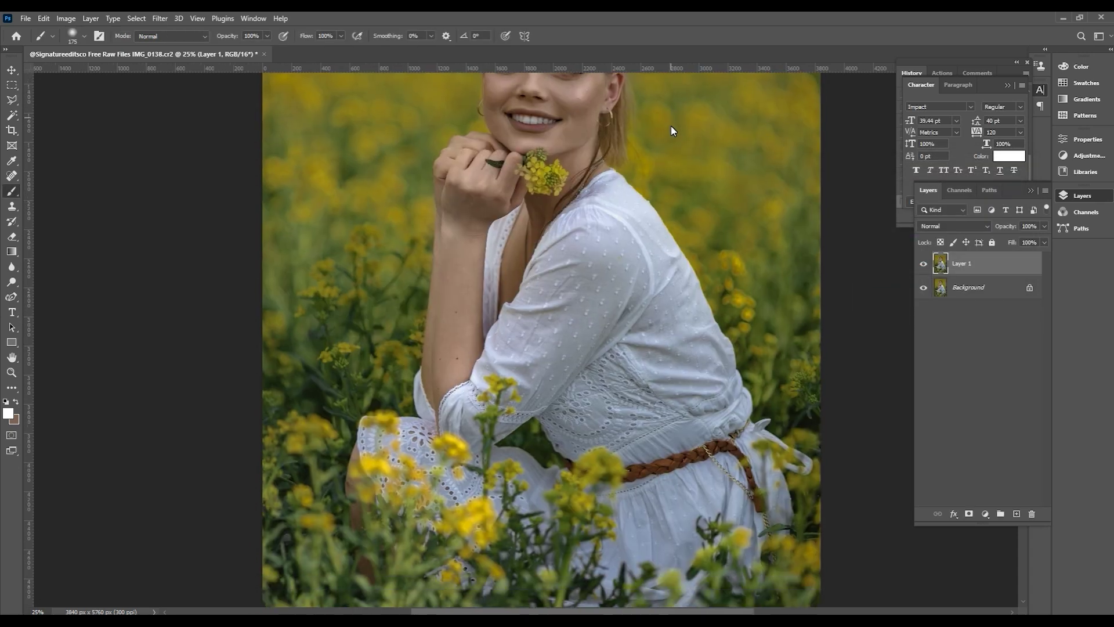
key(e)
key(ctrl+minus)
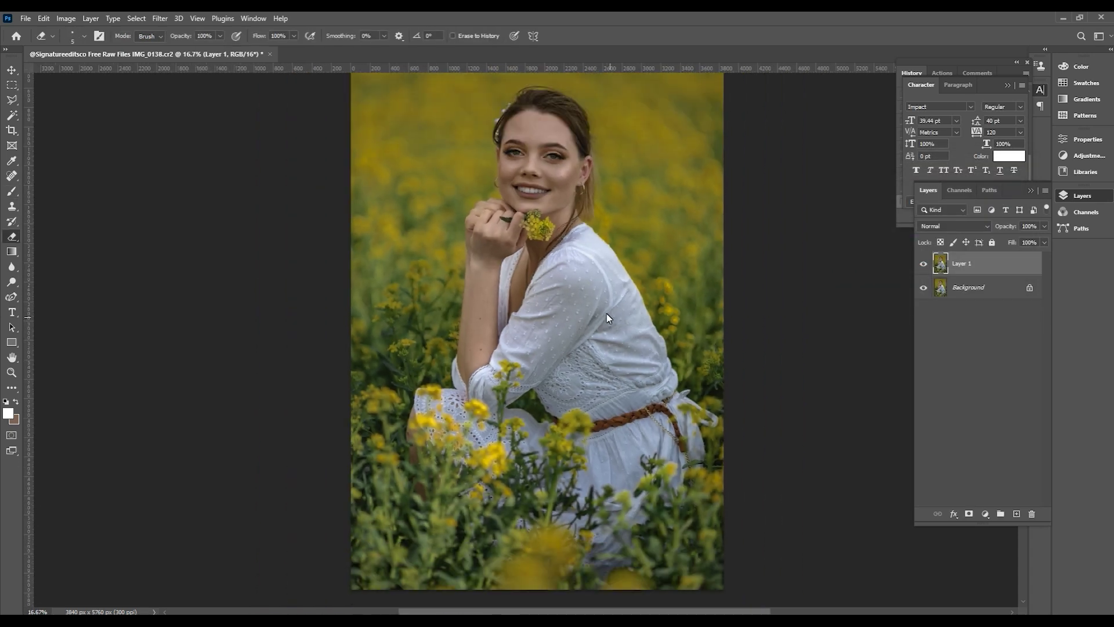
key(bracketright)
key(bracketright)
key(bracketright)
drag(561, 277, 578, 370)
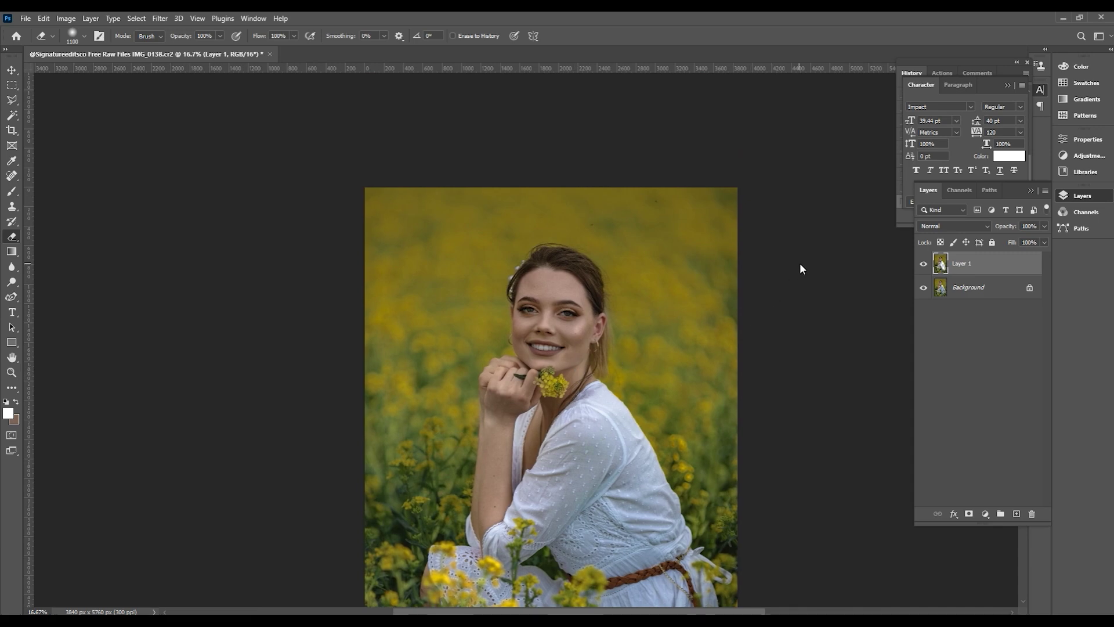
key(ctrl+e)
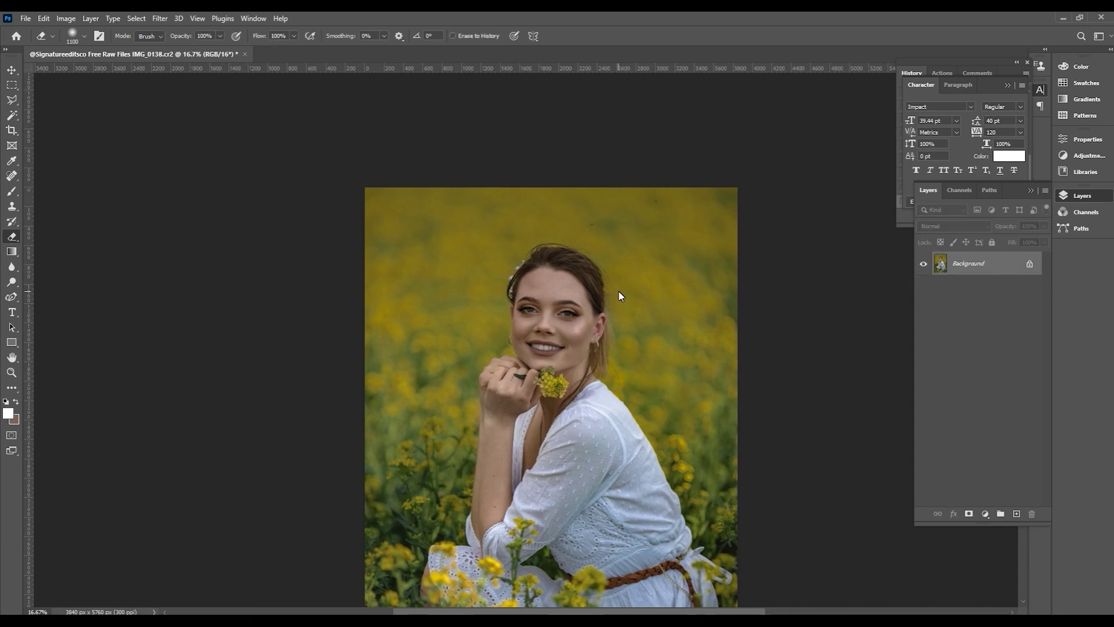
Select the whole retouched image and revert to the original state in History
key(ctrl+minus)
key(ctrl+l)
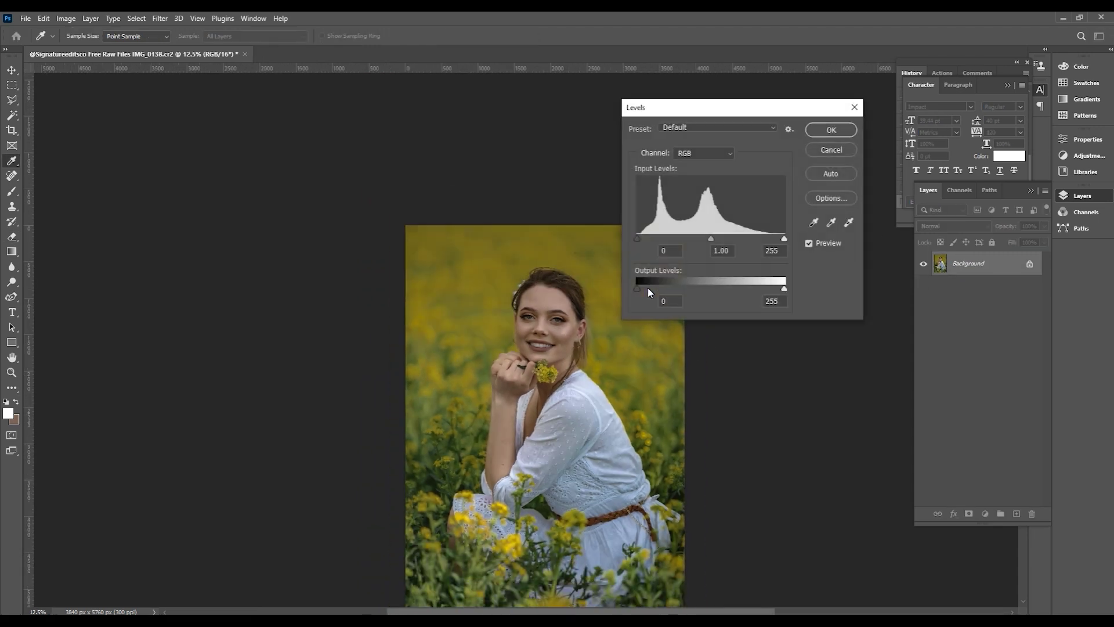
key(Escape)
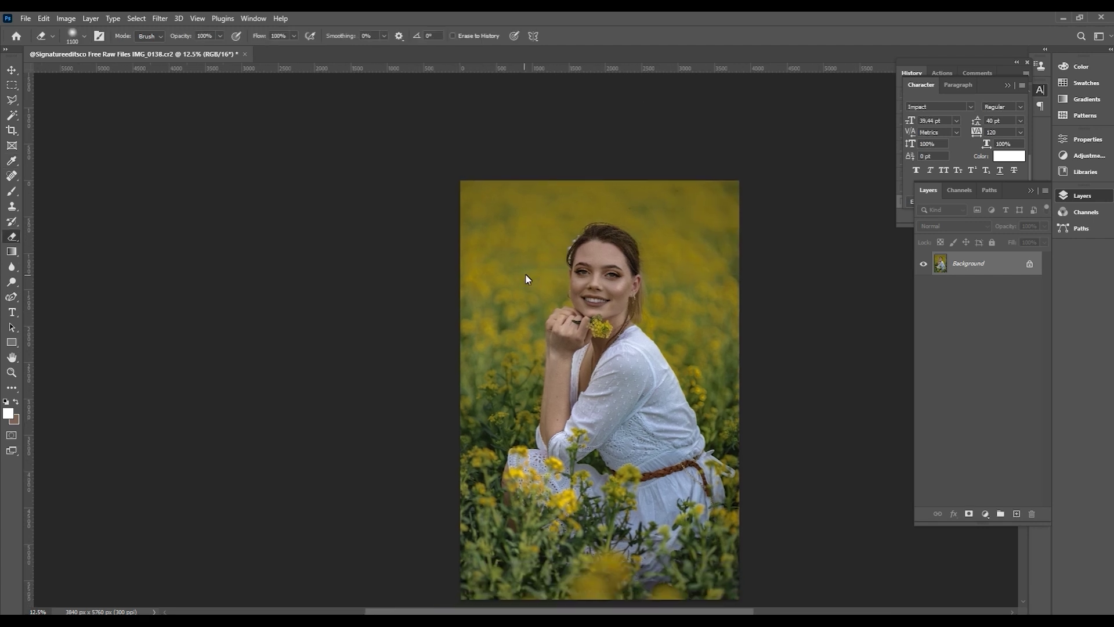
key(ctrl+a)
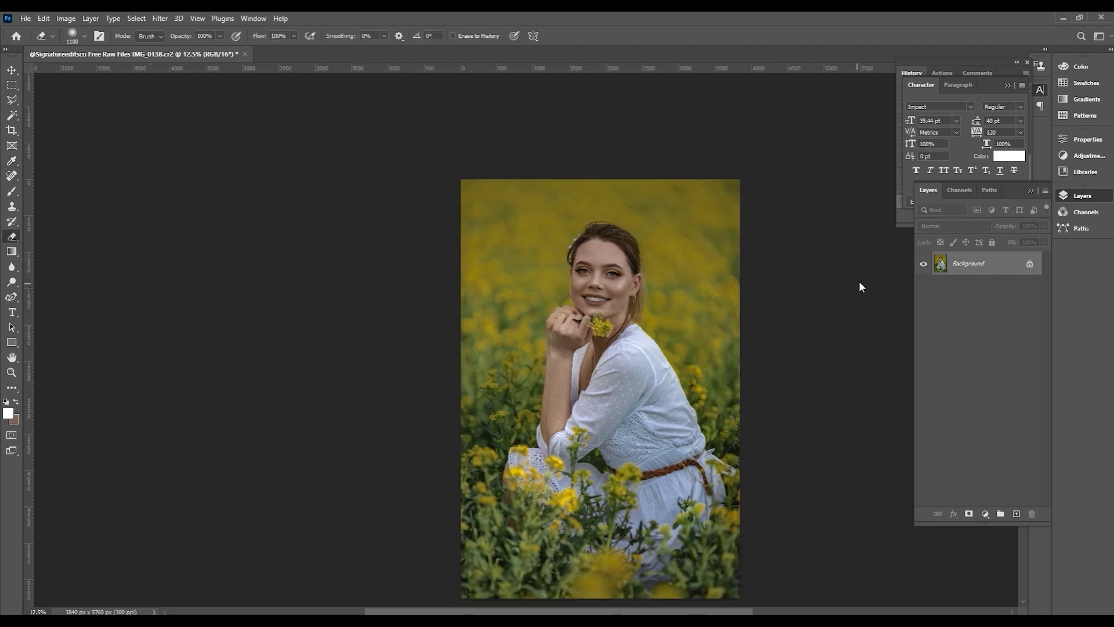
click(922, 73)
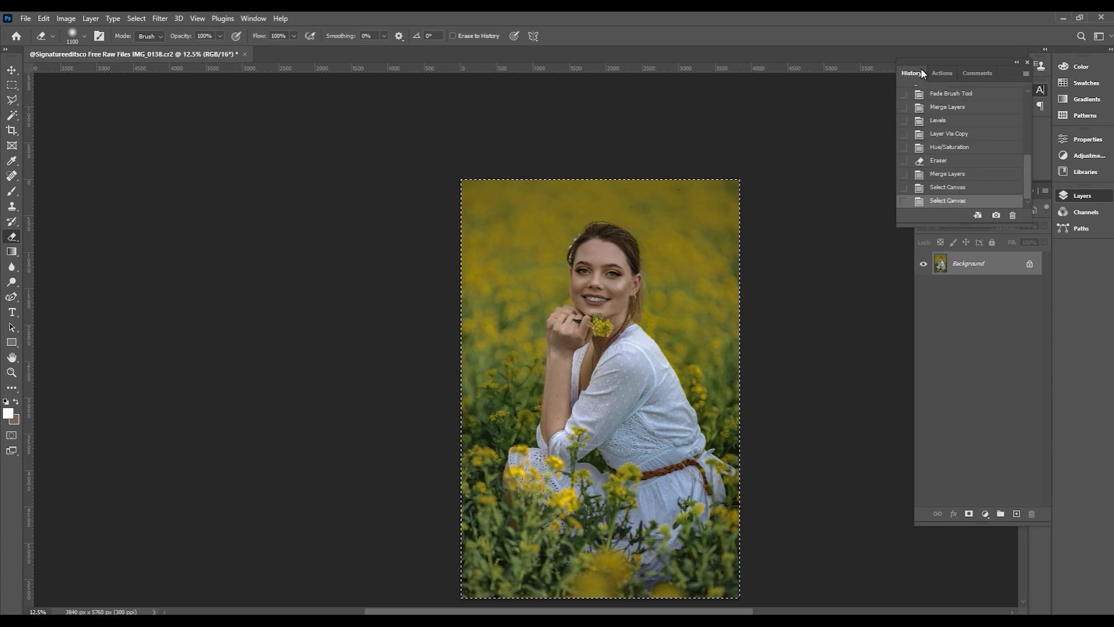
drag(1029, 176, 1027, 102)
click(949, 100)
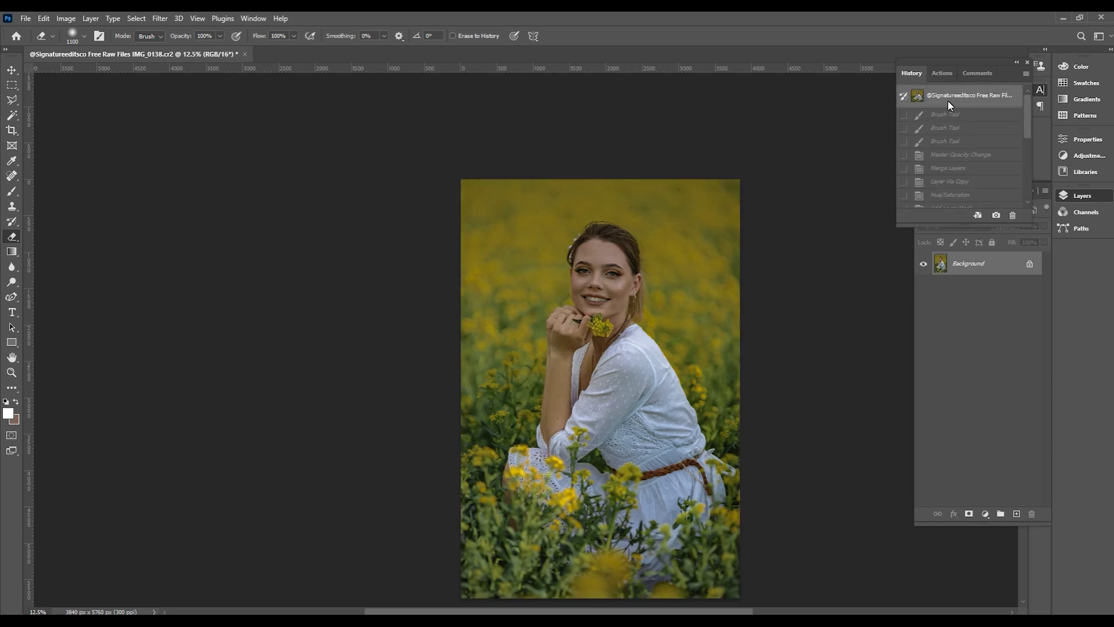
Paste the retouched image over the reverted original, merge it down, and duplicate the layer
key(ctrl+v)
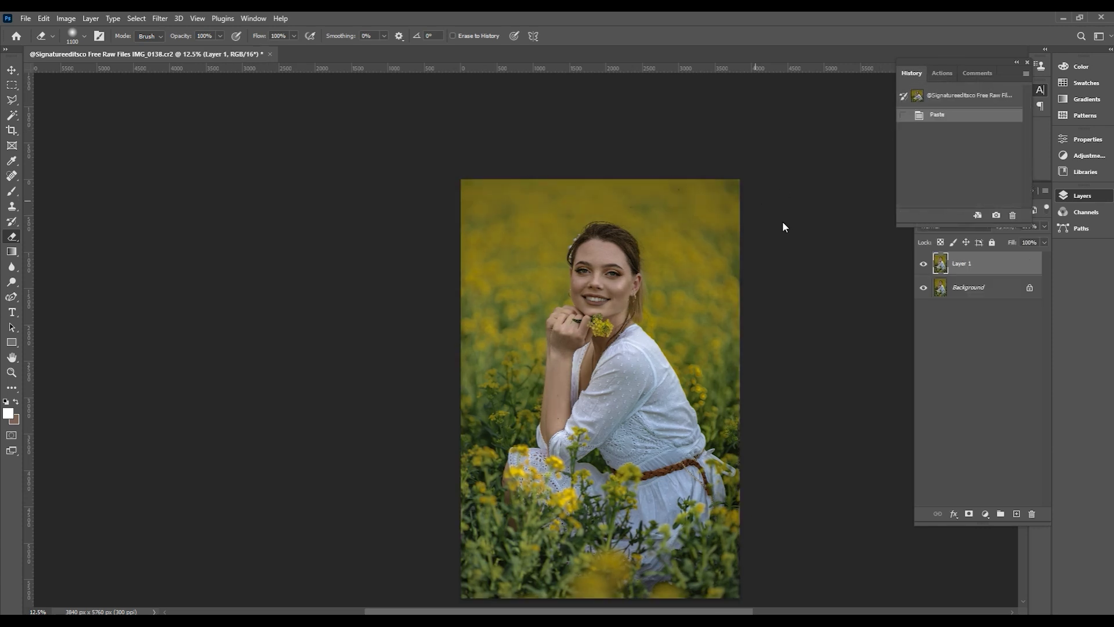
shift+click(966, 286)
key(ctrl+e)
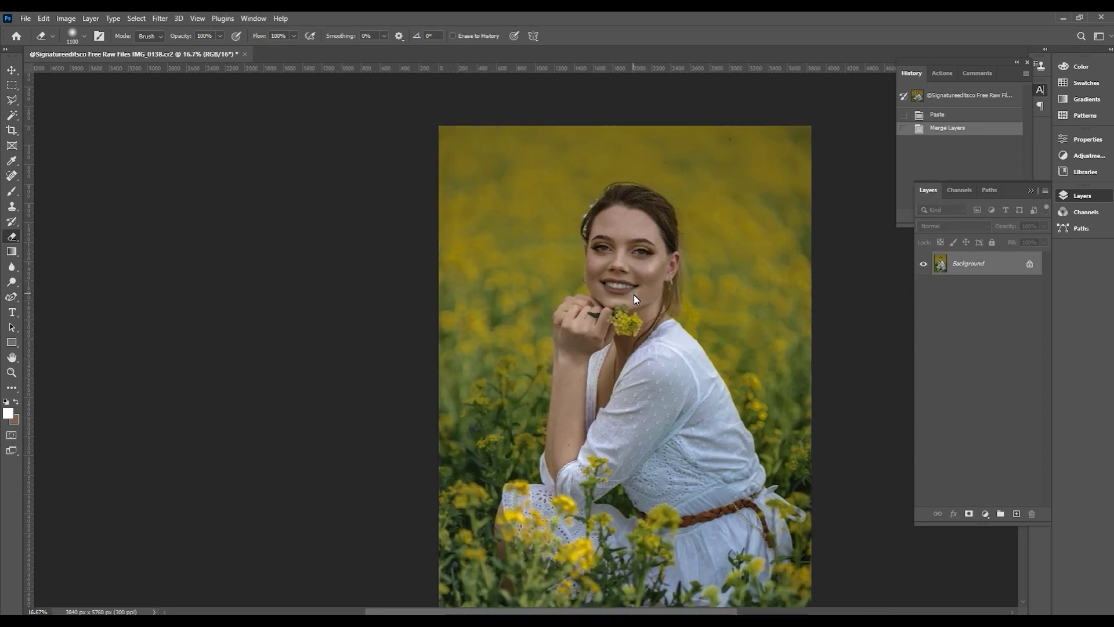
key(ctrl+j)
key(ctrl+l)
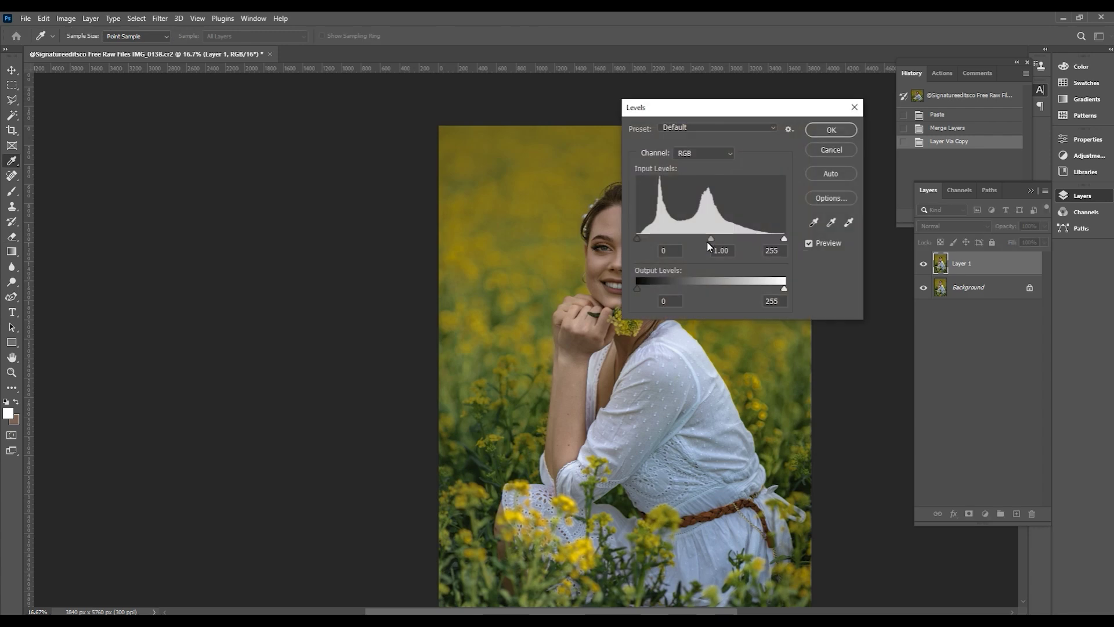
Boost the copy with Levels by raising the black point and lowering the white point
drag(645, 237, 646, 237)
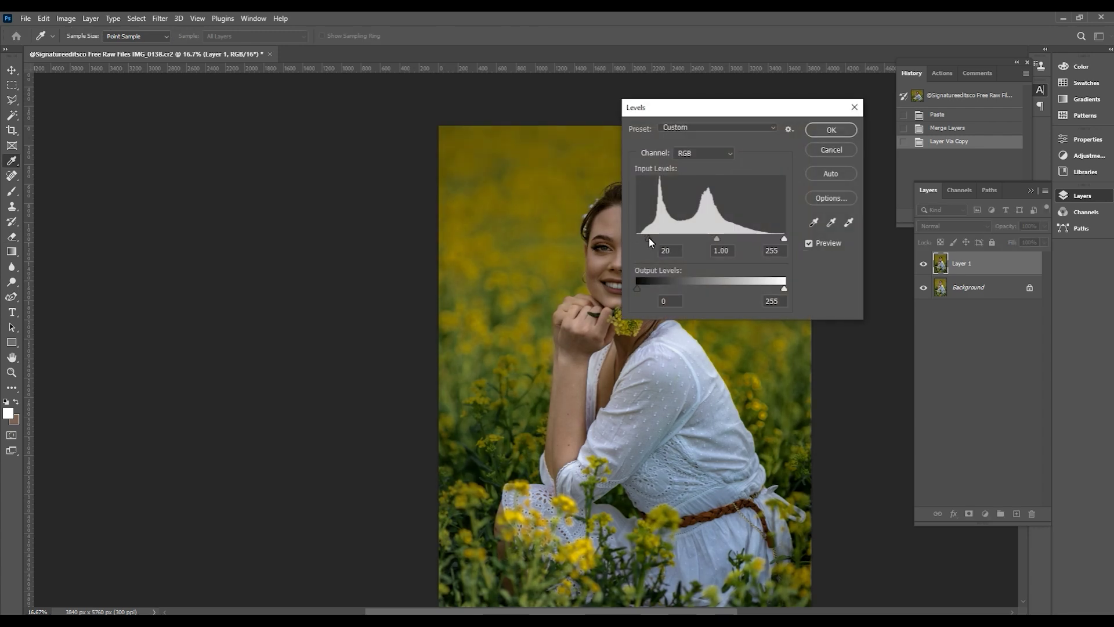
drag(784, 238, 775, 237)
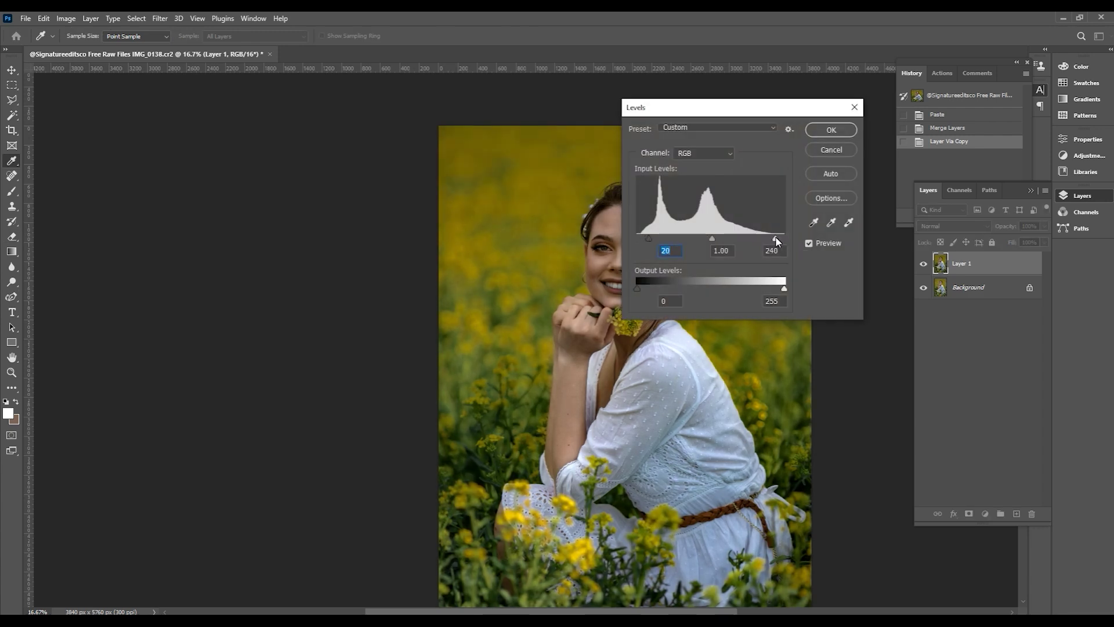
click(833, 131)
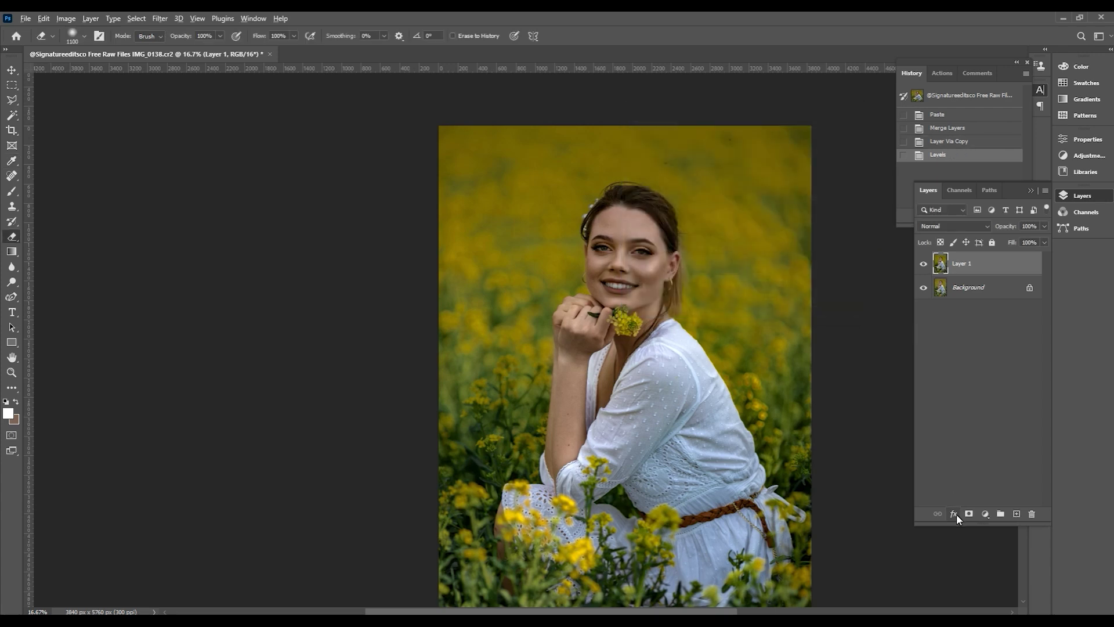
Mask the brightened layer, invert the mask, merge down, and duplicate the merged photo
alt+click(969, 514)
scroll(525, 365, down, 1)
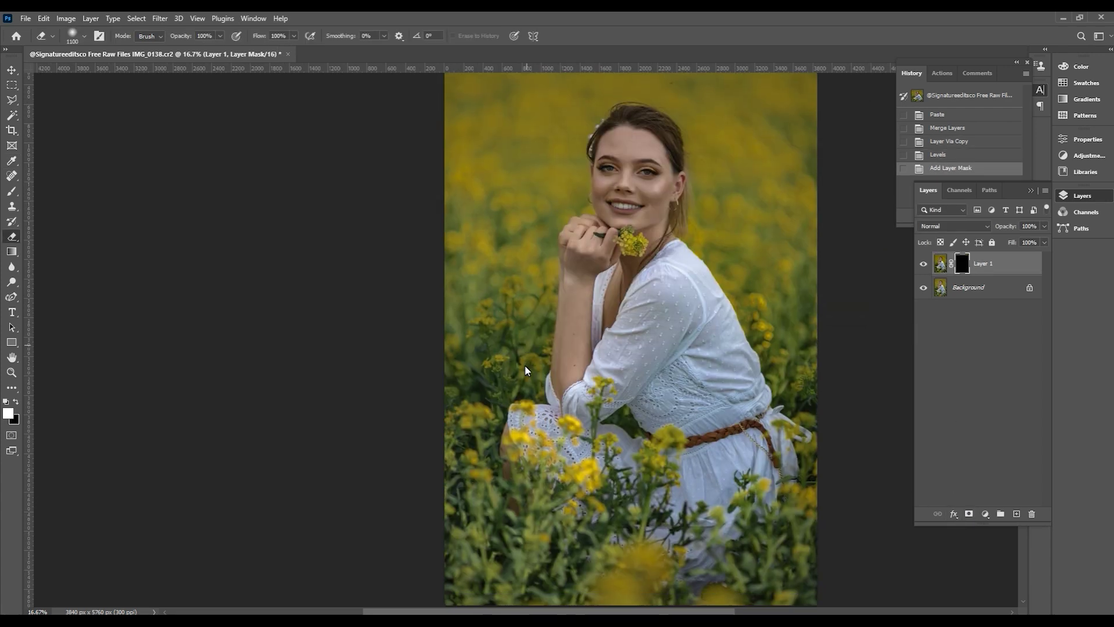
scroll(552, 360, down, 1)
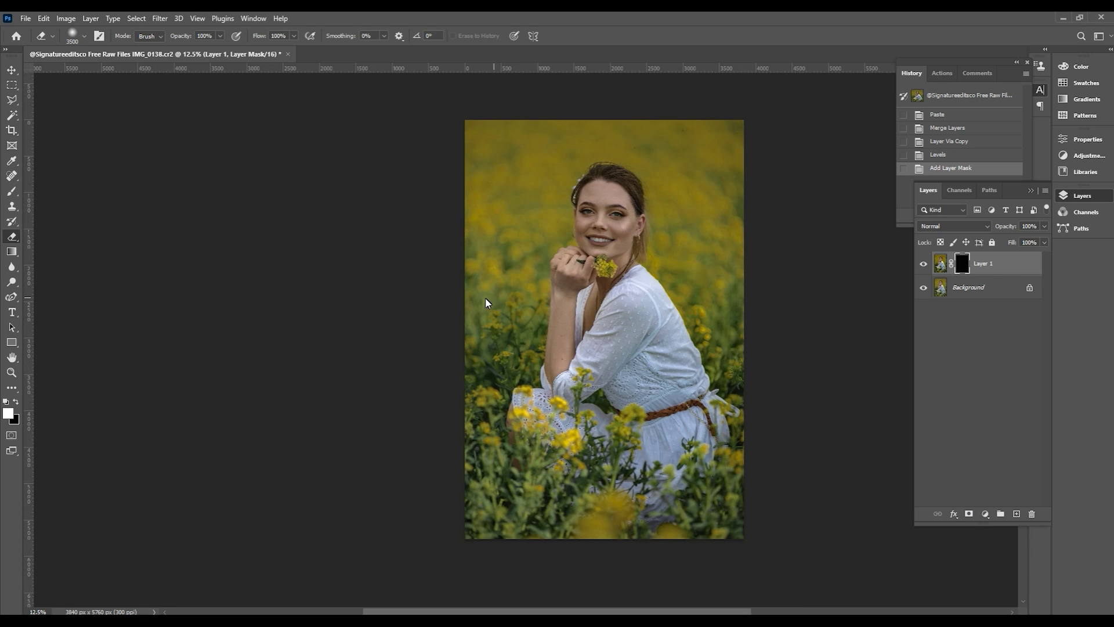
key(x)
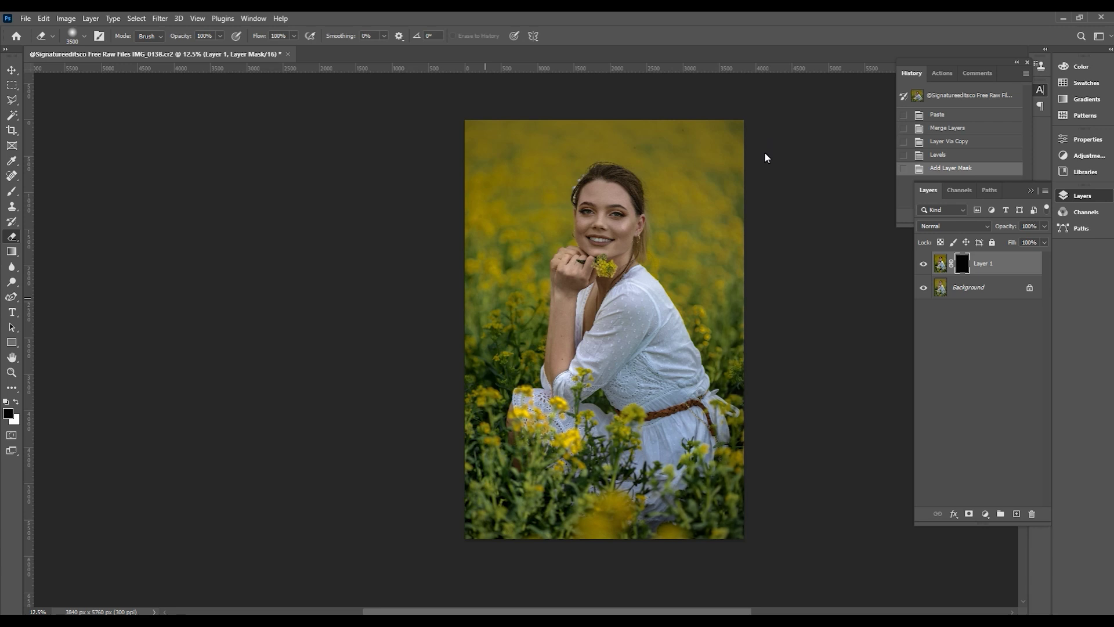
key(ctrl+i)
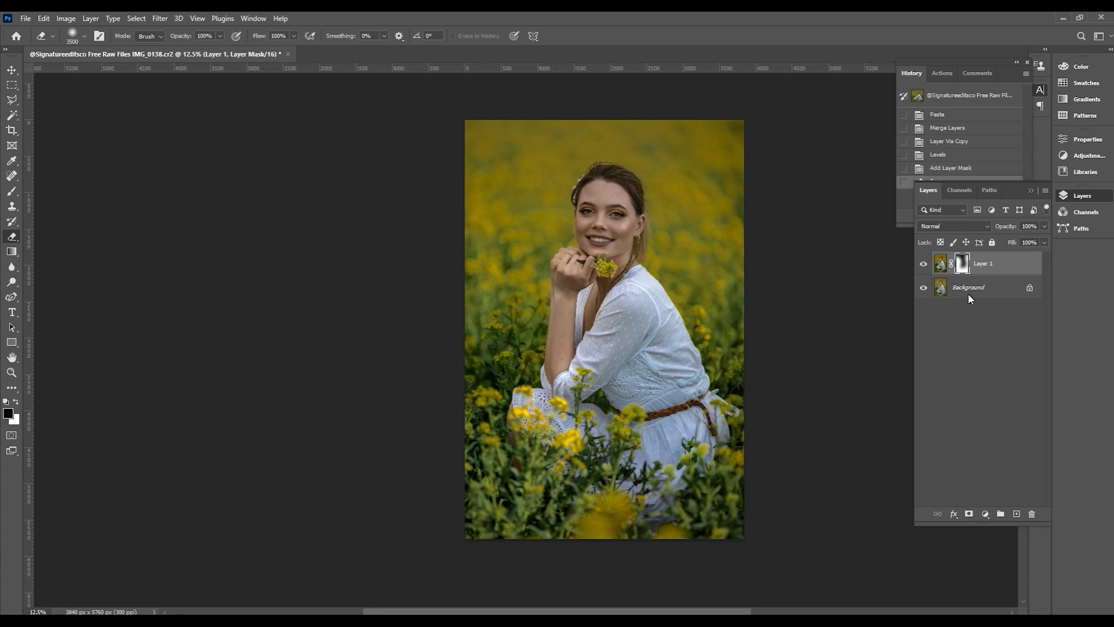
shift+click(968, 291)
key(ctrl+e)
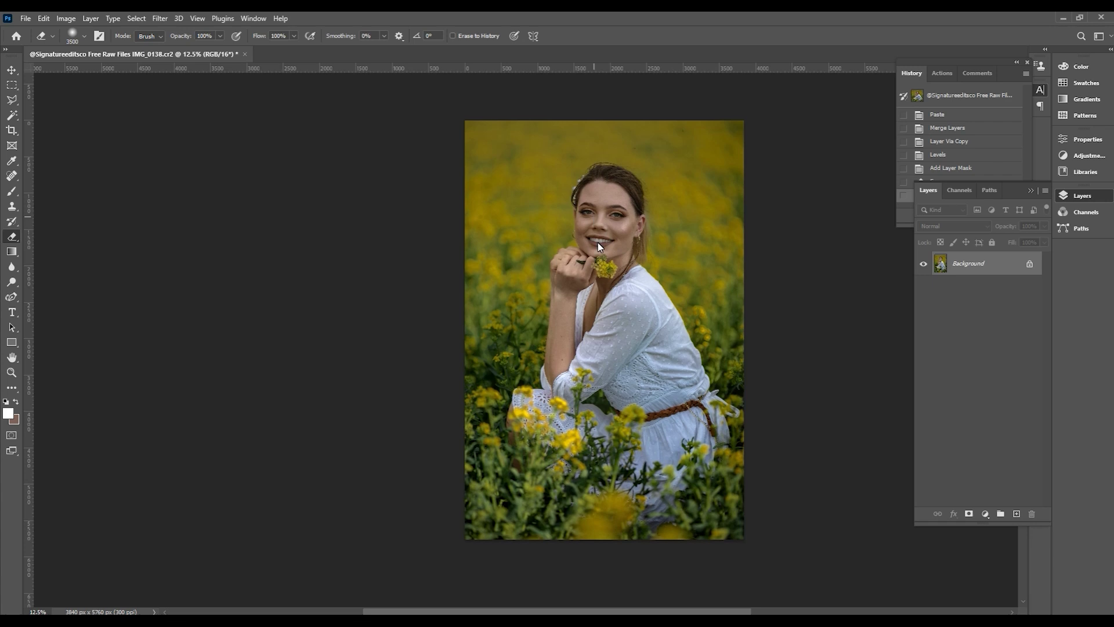
scroll(596, 274, up, 2)
key(ctrl+j)
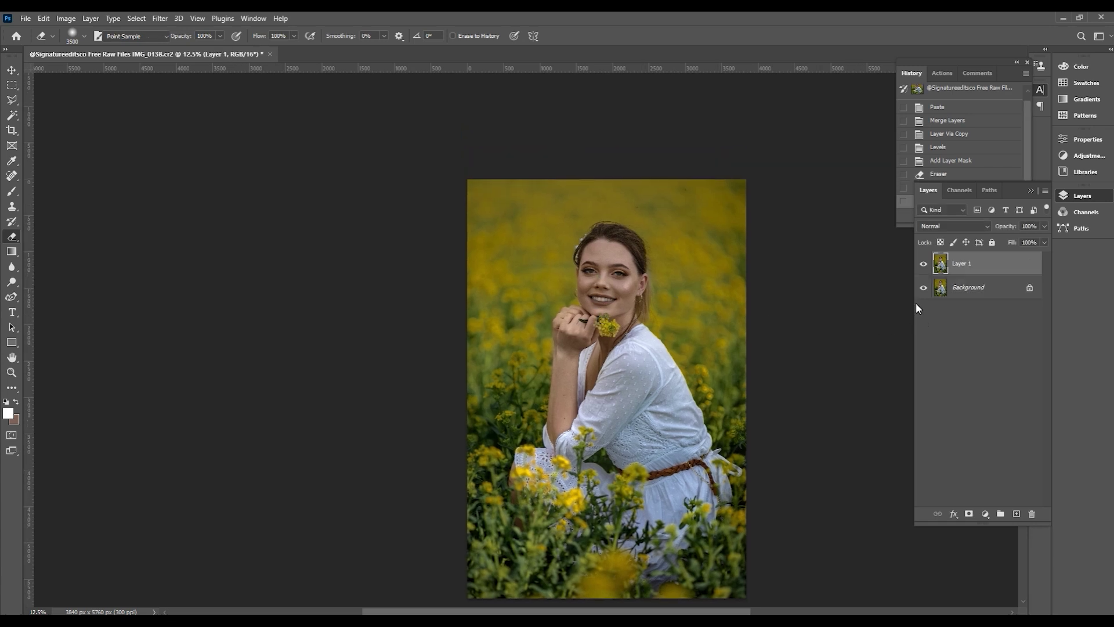
Brighten the duplicate with a Curves midpoint lift
key(ctrl+m)
drag(801, 170, 790, 152)
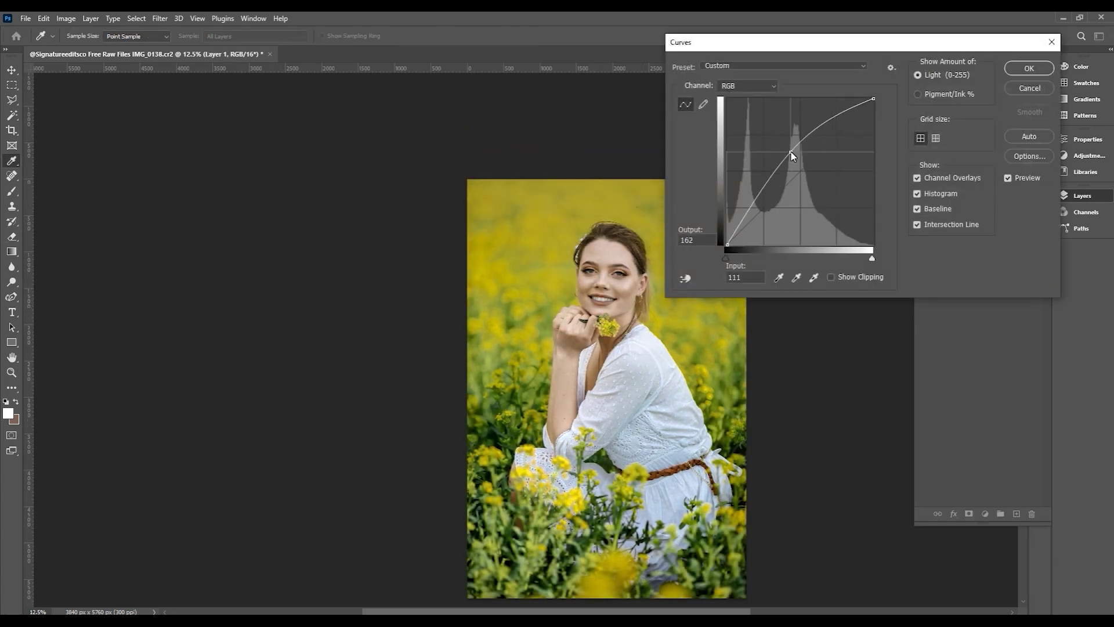
mouse_move(872, 258)
mouse_down()
mouse_move(842, 259)
mouse_move(917, 256)
mouse_up()
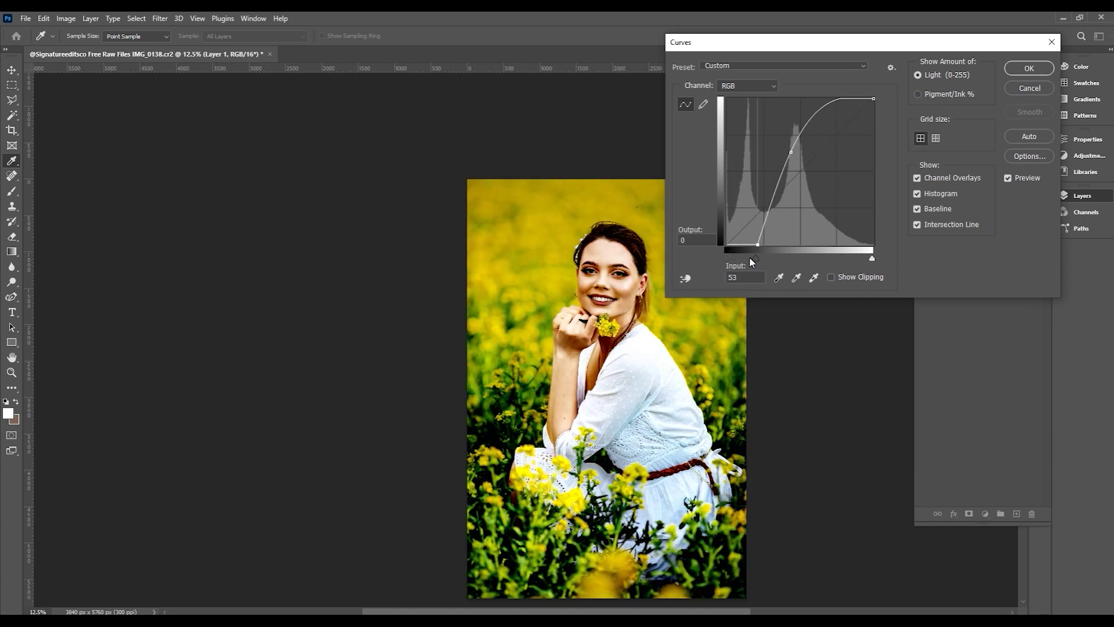
drag(726, 258, 723, 226)
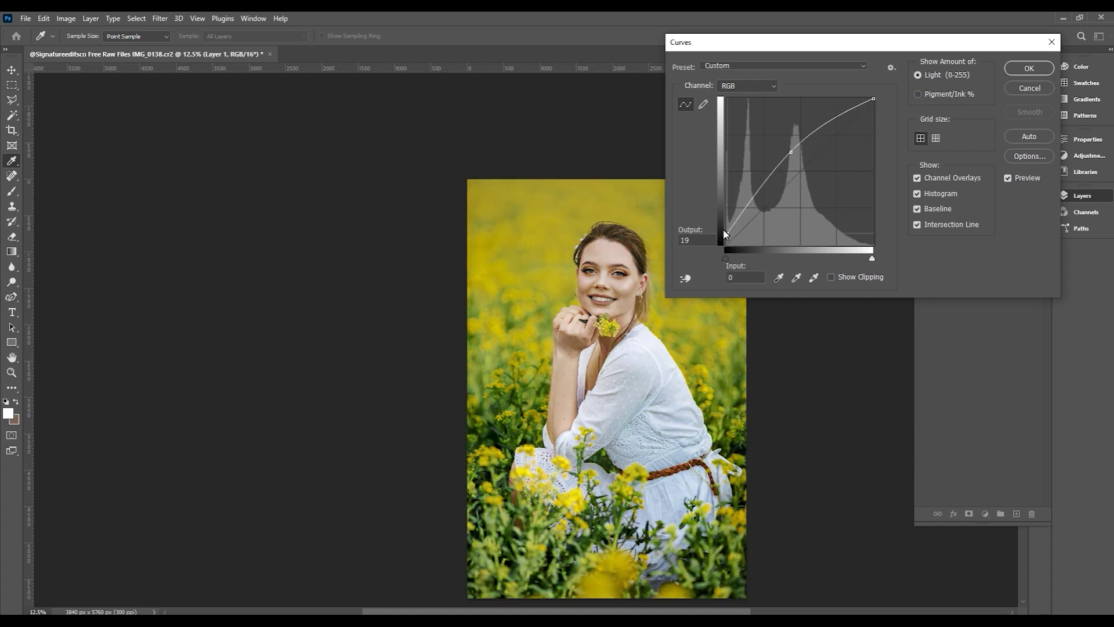
key(Return)
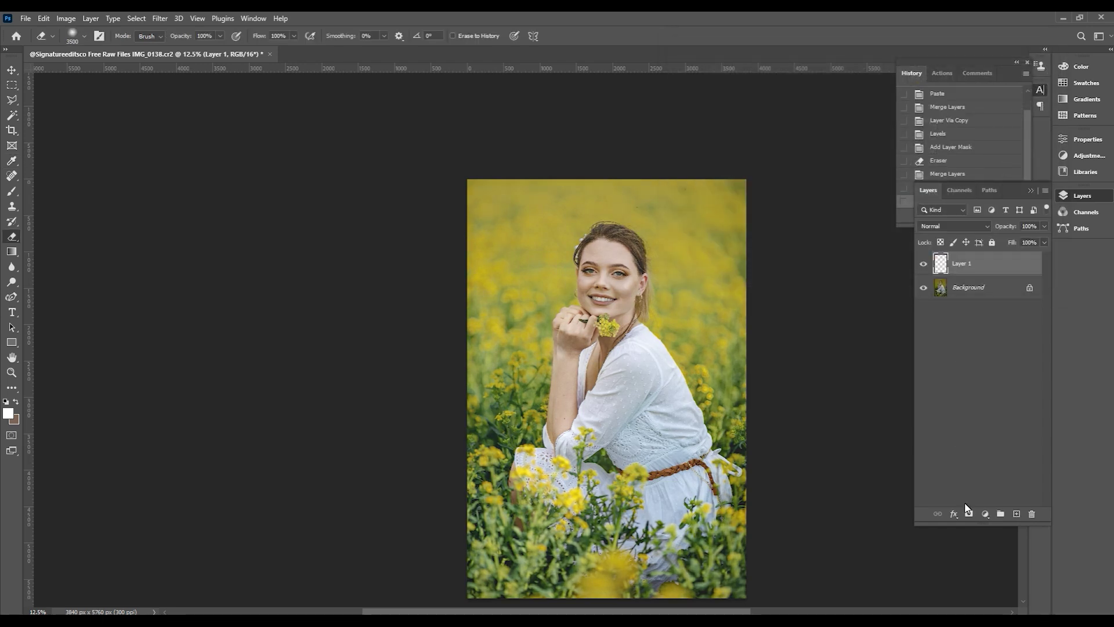
Mask the brightening, reveal it only at the top-left, and merge into the Background
alt+click(969, 513)
key(d)
key(e)
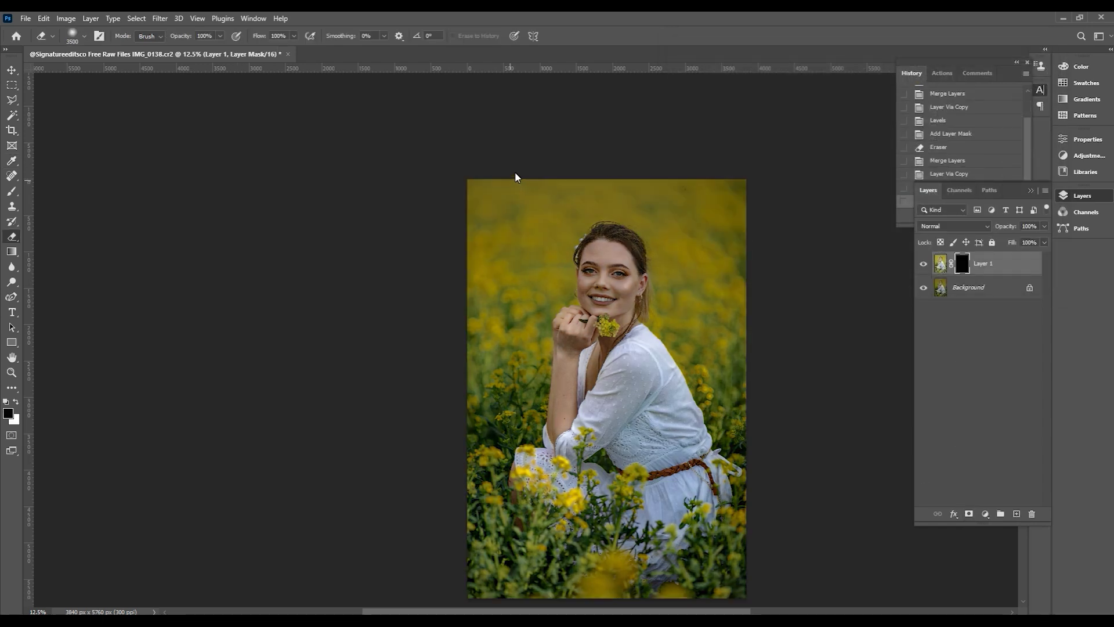
mouse_move(521, 174)
mouse_down()
mouse_move(490, 220)
mouse_move(499, 243)
mouse_up()
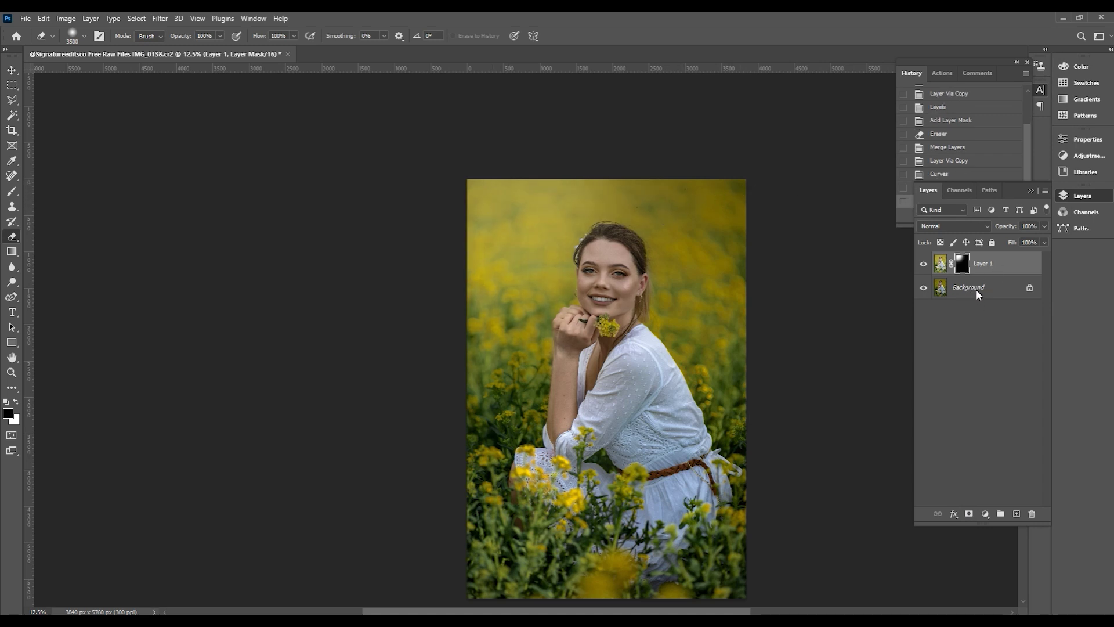
key(ctrl+e)
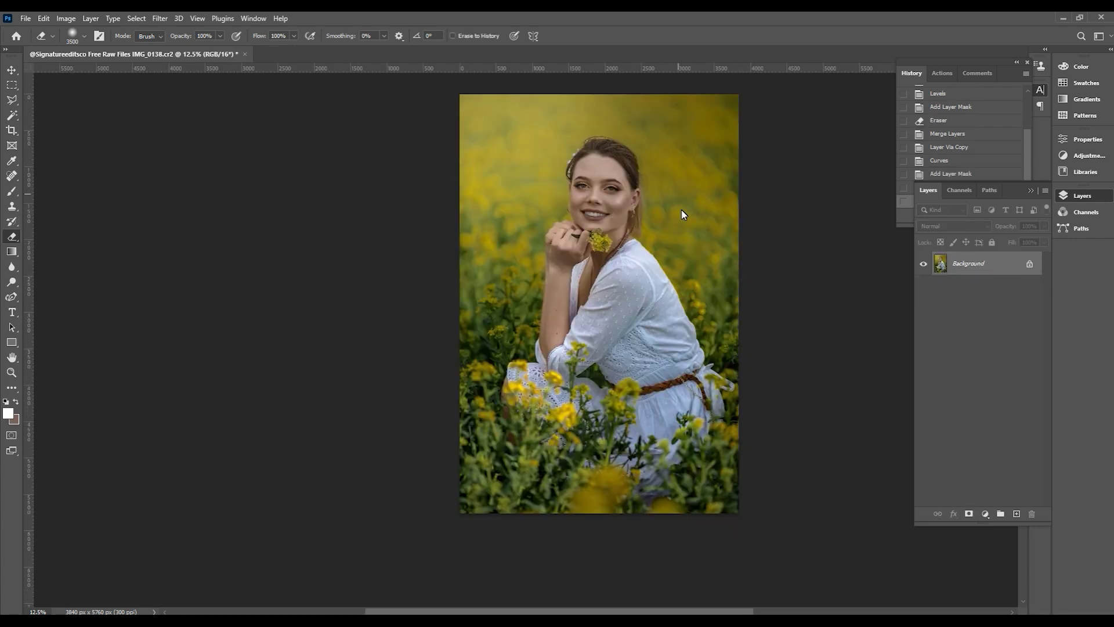
Spot-heal the mole and several small marks on her upper arm
key(ctrl+plus)
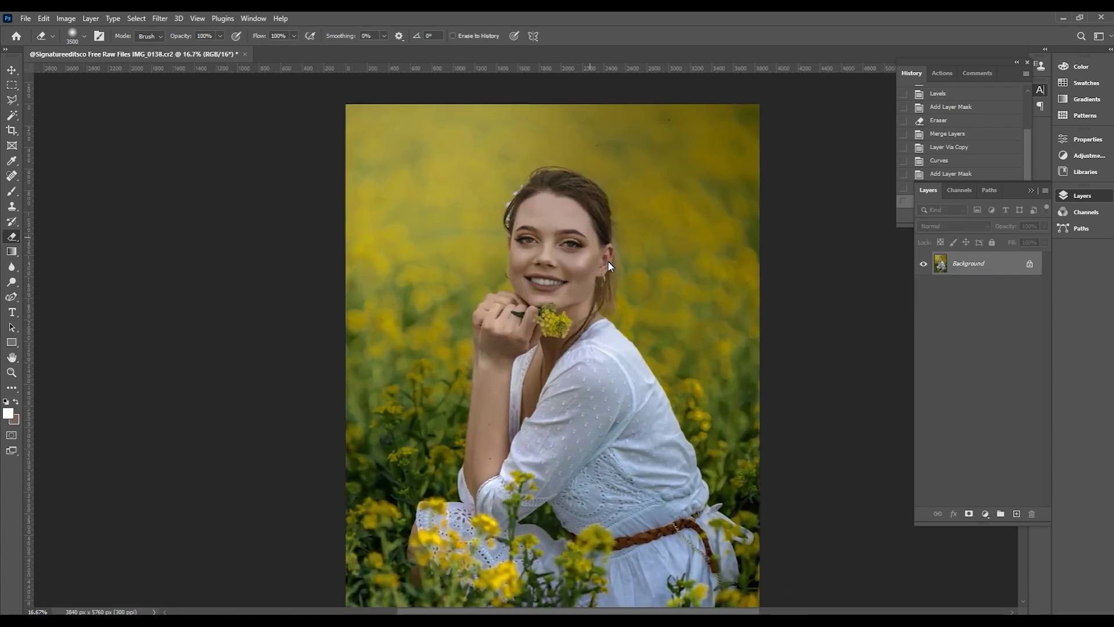
scroll(608, 266, up, 3)
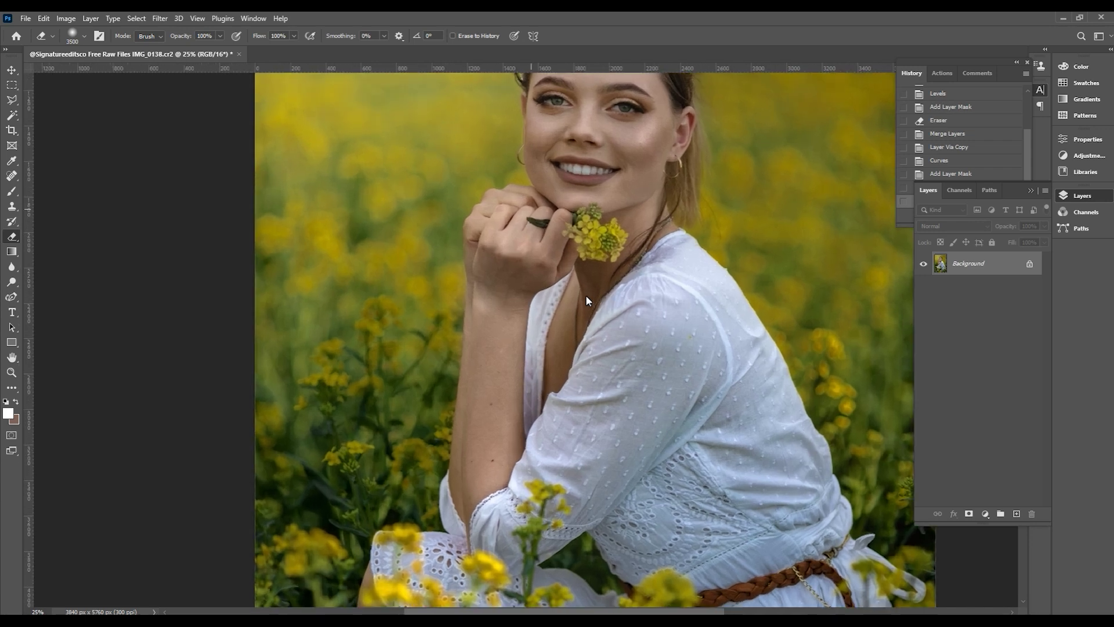
scroll(586, 301, up, 2)
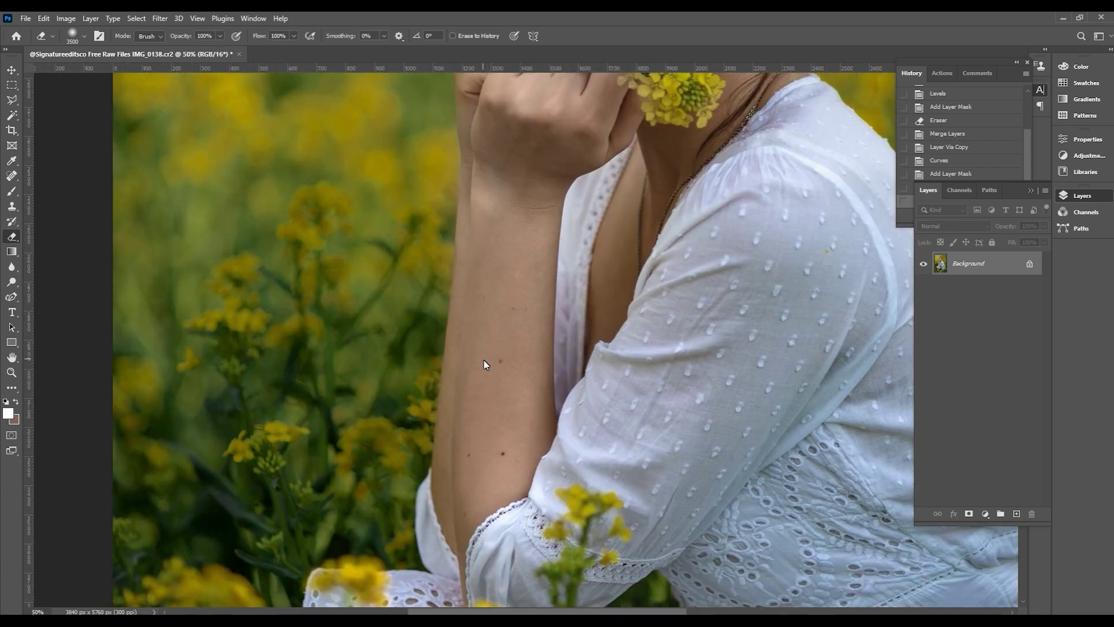
key(j)
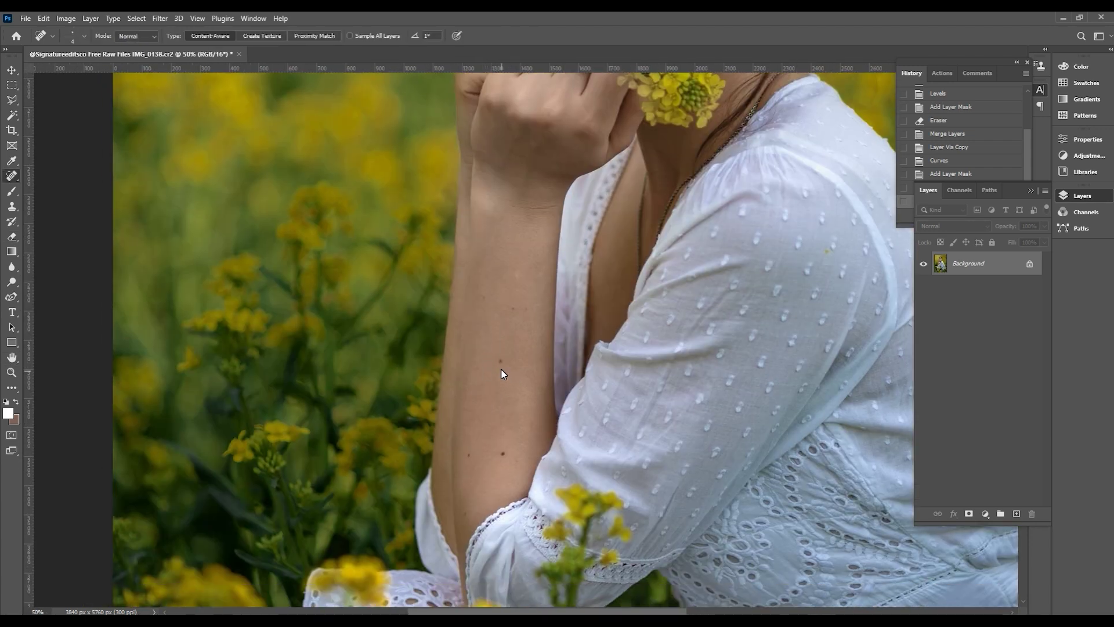
scroll(501, 371, up, 1)
key(bracketright)
key(bracketright)
key(bracketright)
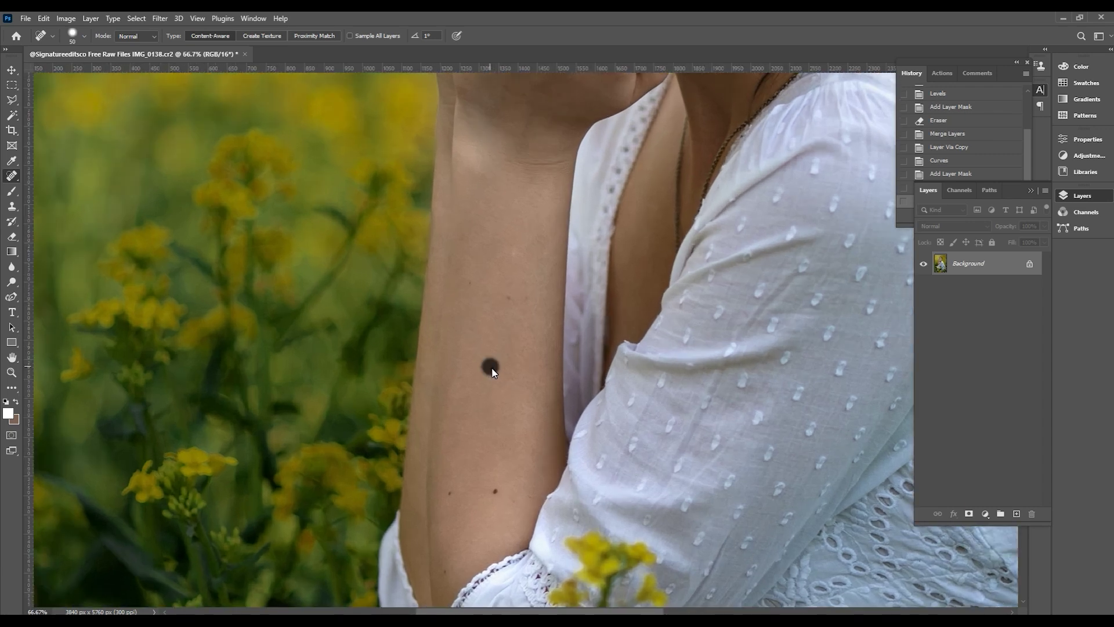
click(491, 366)
key(bracketleft)
click(469, 283)
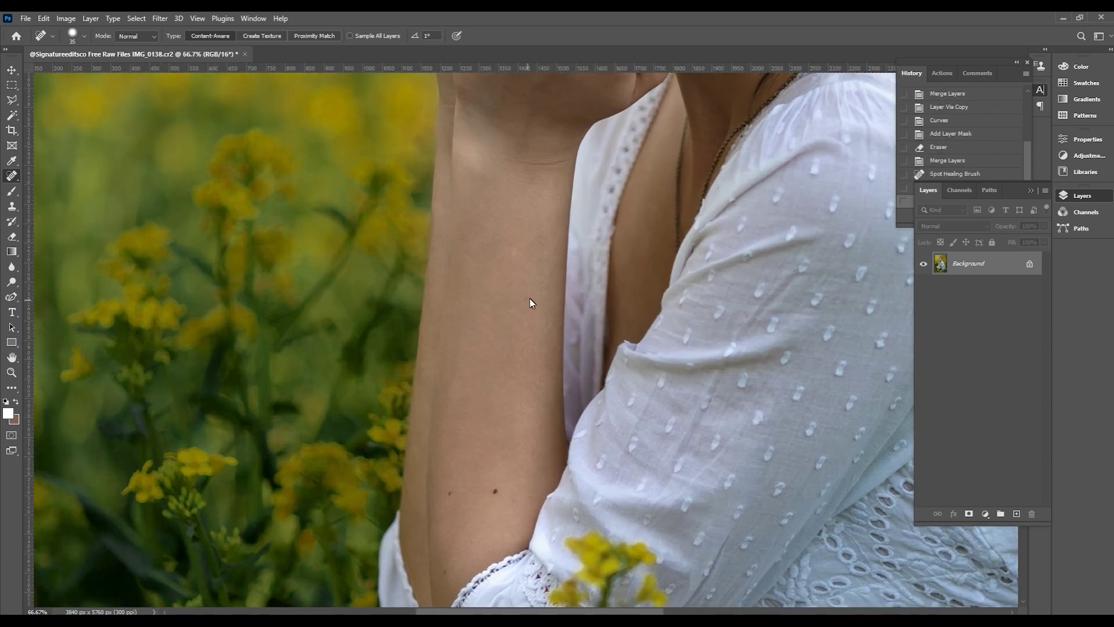
click(496, 491)
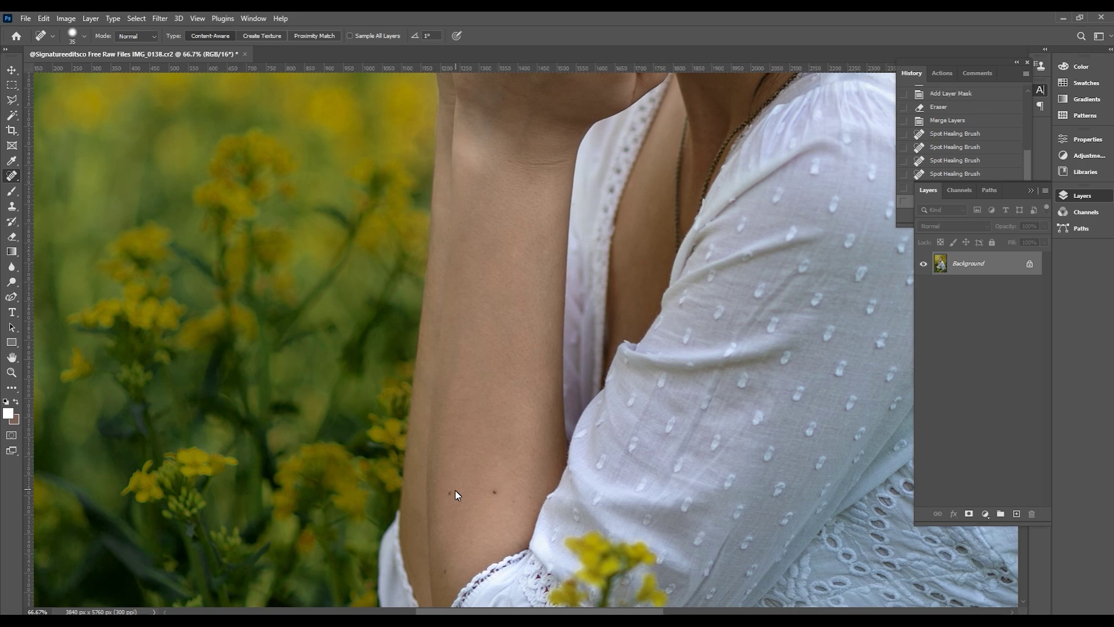
click(450, 492)
click(496, 490)
click(444, 570)
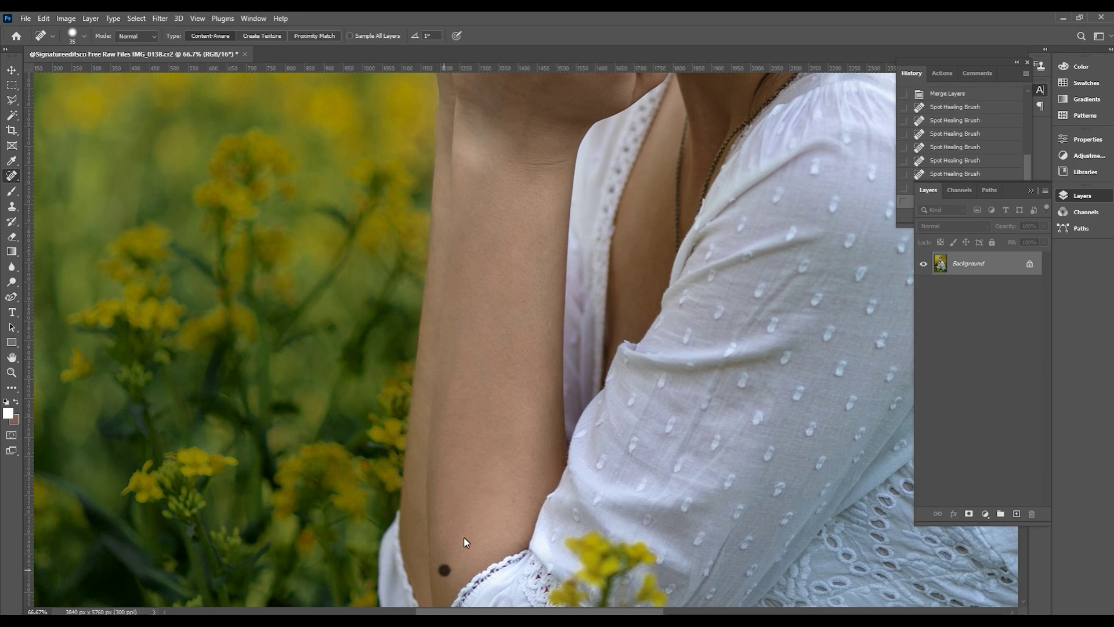
Spot-heal the dark mole, rough skin, curved line and red blemishes across her forehead
drag(634, 329, 551, 556)
key(bracketleft)
mouse_move(685, 145)
mouse_down()
mouse_move(635, 301)
mouse_move(490, 465)
mouse_up()
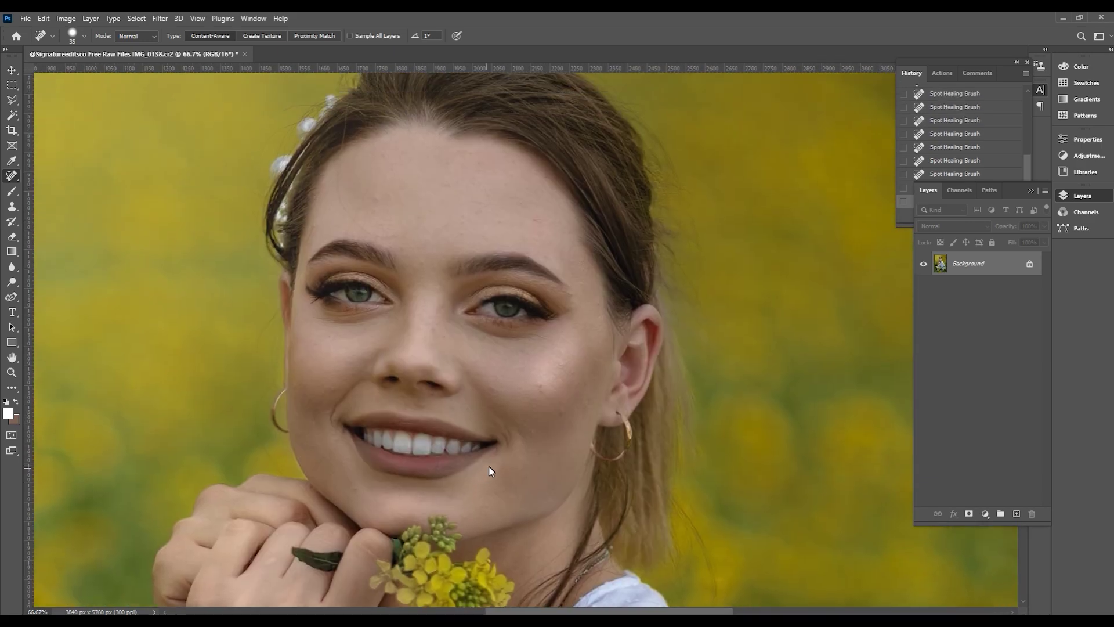
scroll(538, 401, up, 1)
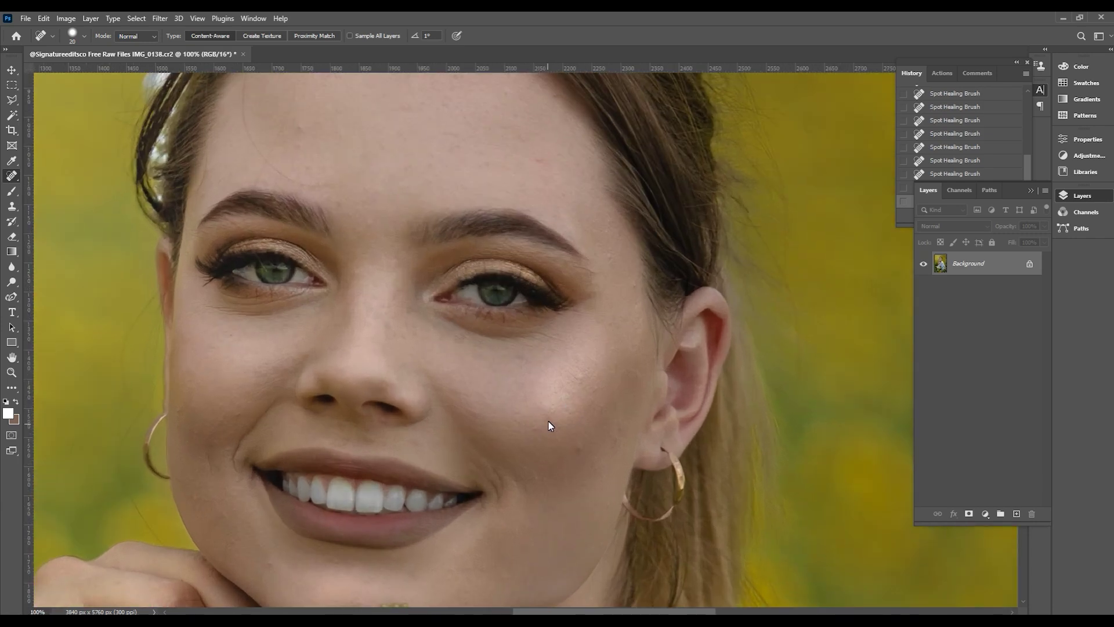
key(bracketleft)
drag(284, 149, 469, 431)
scroll(491, 412, up, 1)
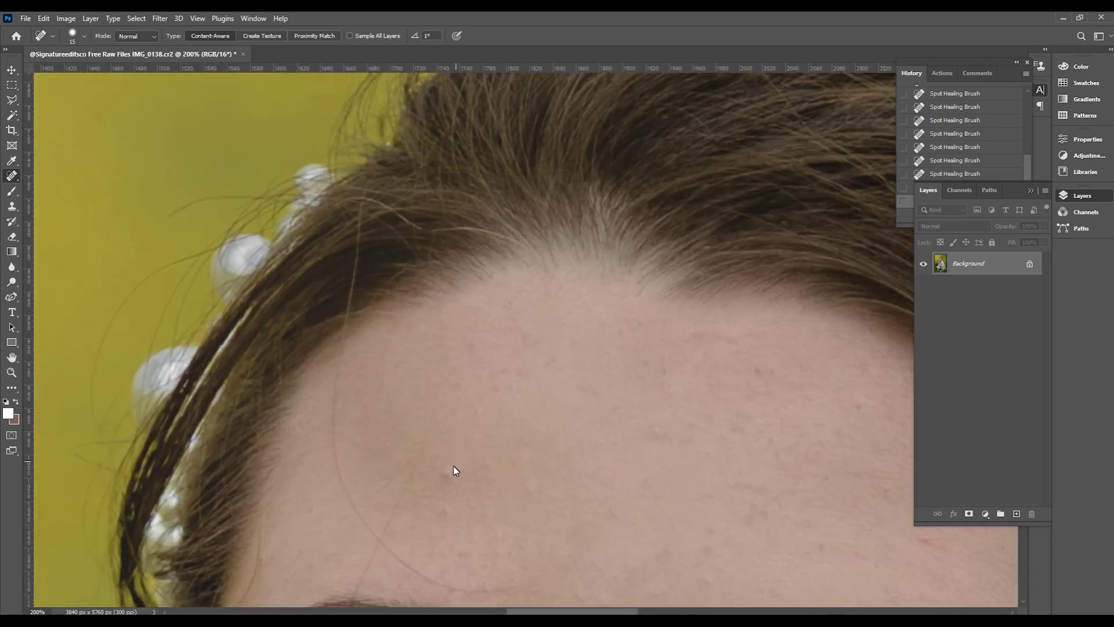
key(bracketleft)
click(448, 506)
mouse_move(421, 452)
mouse_down()
mouse_move(485, 304)
mouse_move(416, 438)
mouse_up()
mouse_move(578, 434)
mouse_down()
mouse_move(477, 418)
mouse_move(403, 325)
mouse_up()
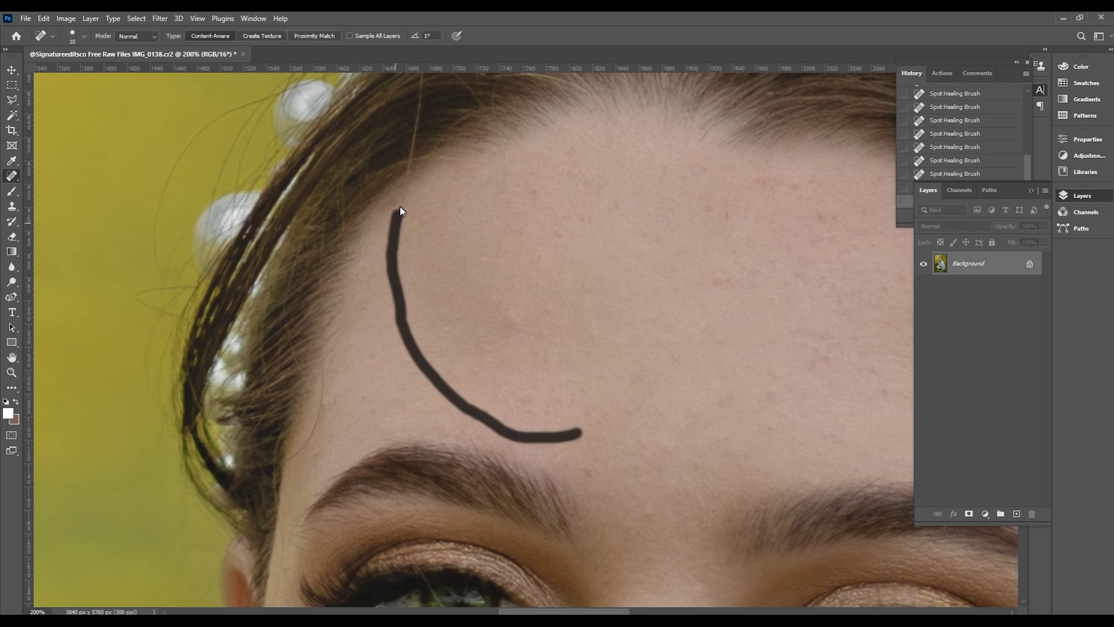
drag(401, 210, 411, 165)
drag(324, 366, 306, 454)
drag(734, 314, 507, 319)
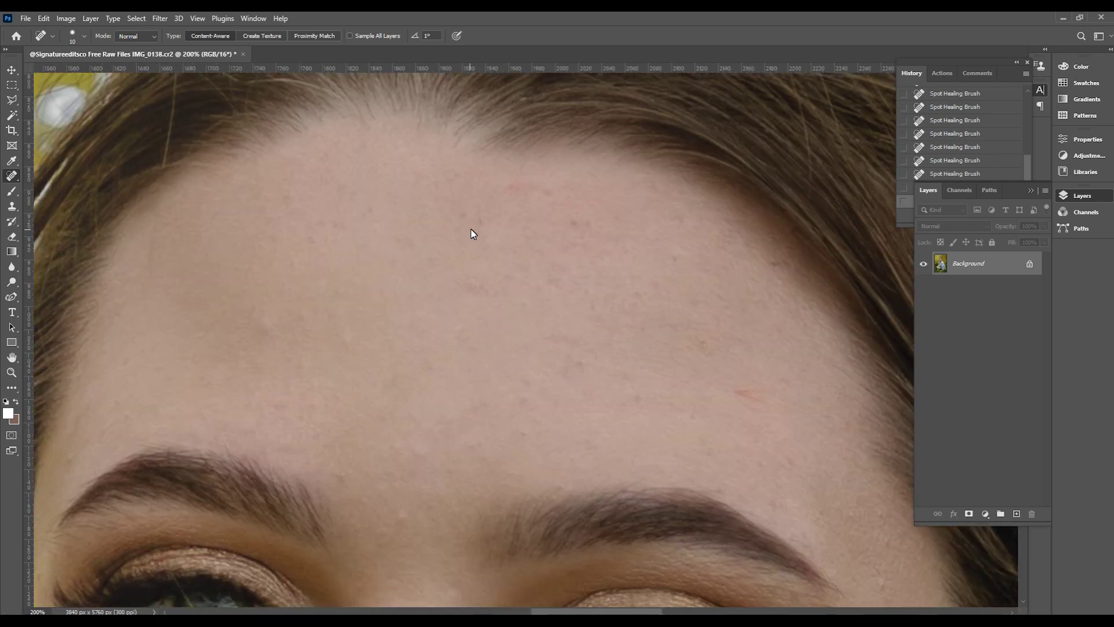
drag(471, 233, 491, 230)
click(509, 192)
drag(462, 288, 490, 279)
click(745, 396)
drag(620, 399, 642, 401)
Scroll back down and duplicate the retouched photo onto a new layer
scroll(540, 313, down, 3)
scroll(555, 287, down, 2)
scroll(572, 307, down, 1)
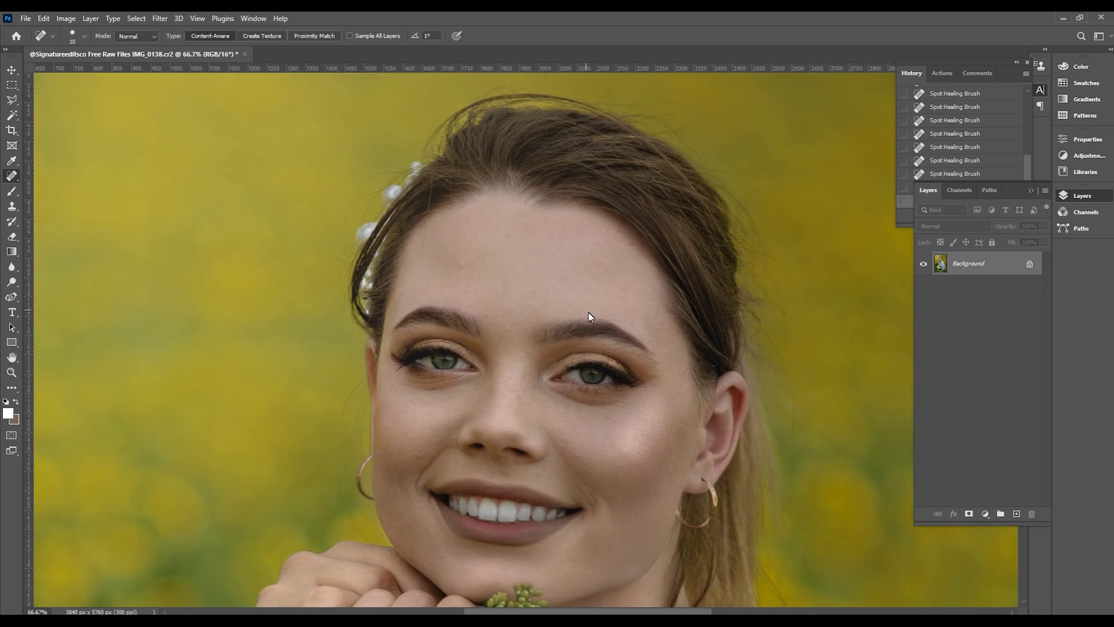
scroll(615, 311, down, 2)
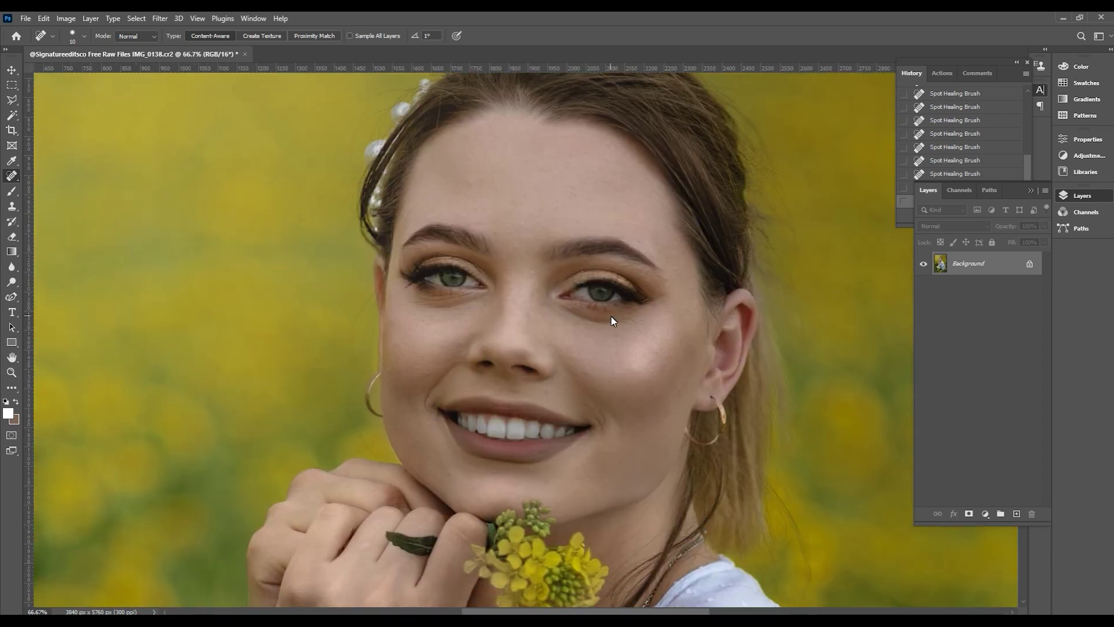
key(ctrl+j)
Tint the duplicate pink with Color Balance (Magenta −31, Blue +20) and hide it behind a black mask
key(ctrl+b)
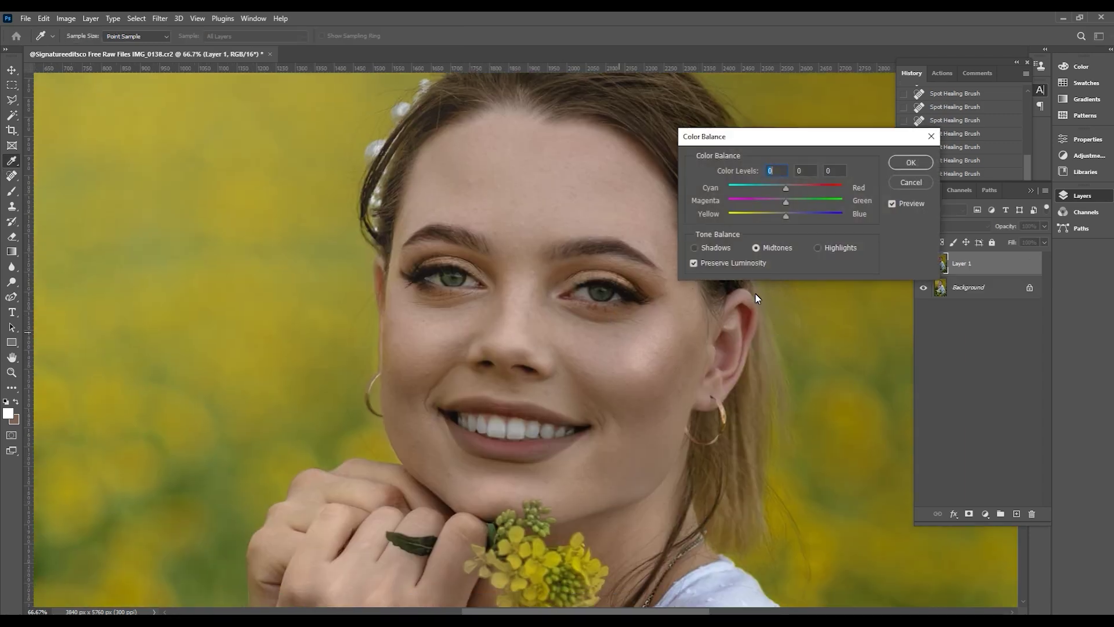
key(ctrl+plus)
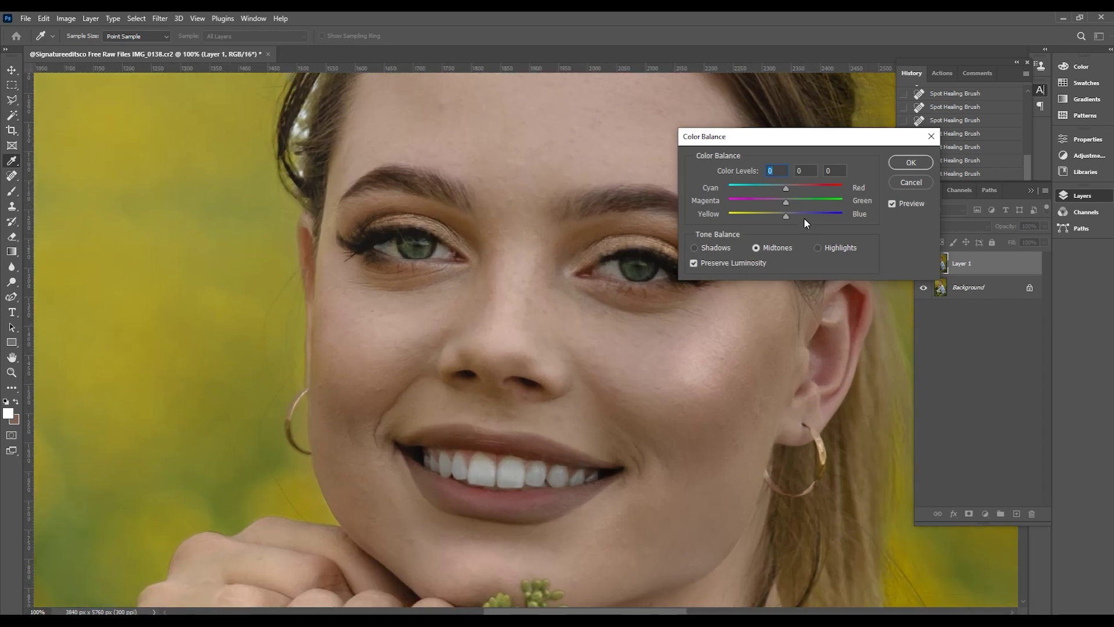
drag(804, 217, 784, 218)
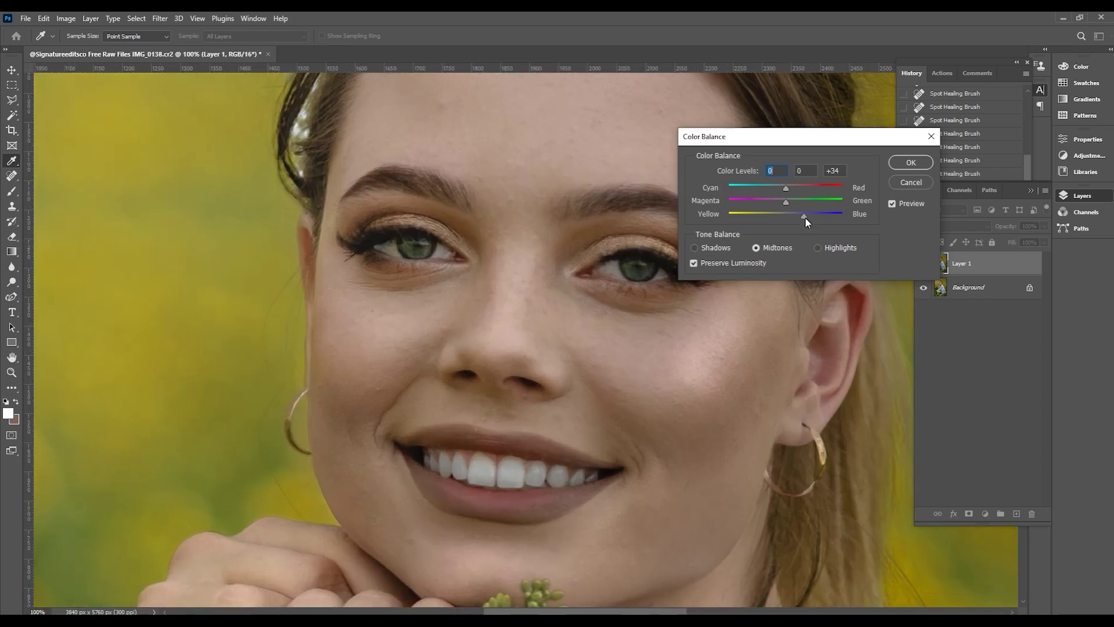
click(769, 203)
drag(792, 215, 797, 215)
key(Return)
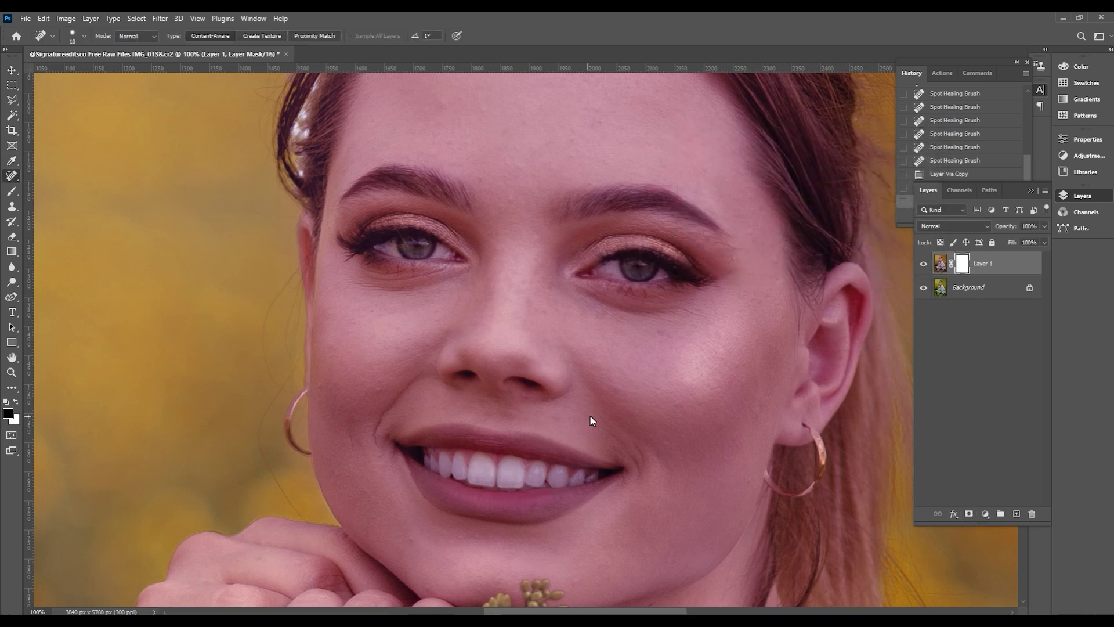
key(ctrl+z)
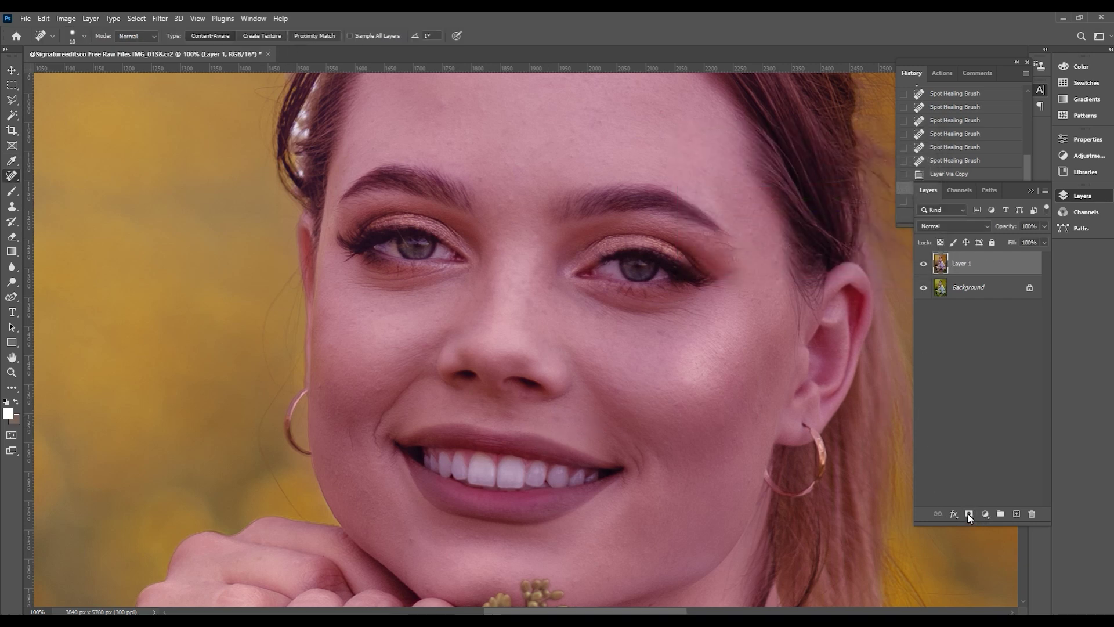
alt+click(968, 513)
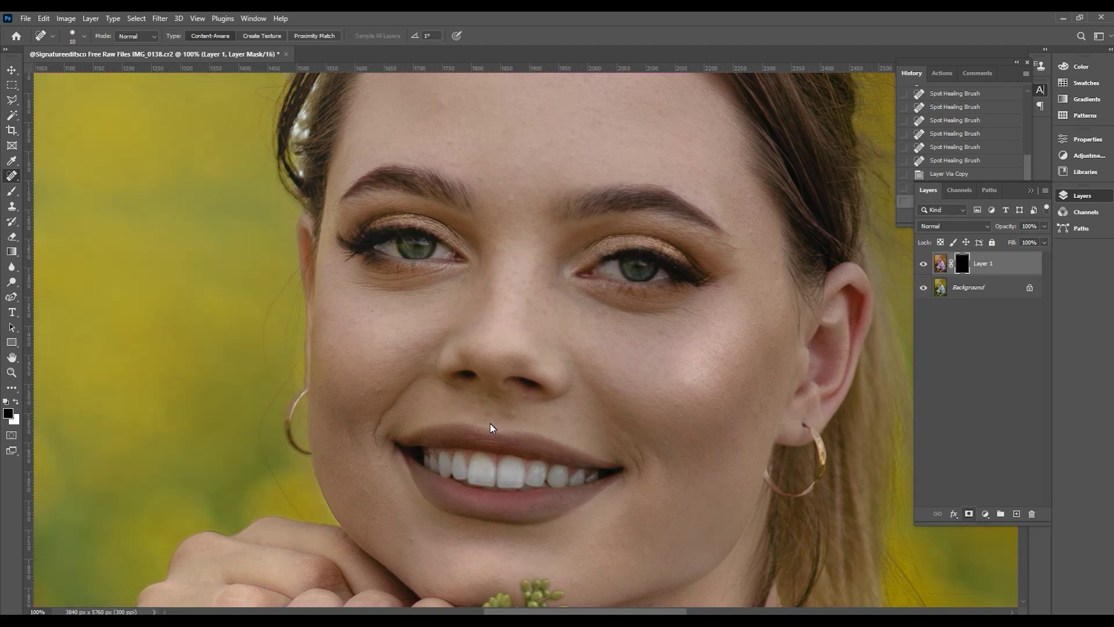
With a small brush, paint the pink tint onto the upper lip and right mouth corner
key(ctrl+plus)
scroll(429, 331, down, 3)
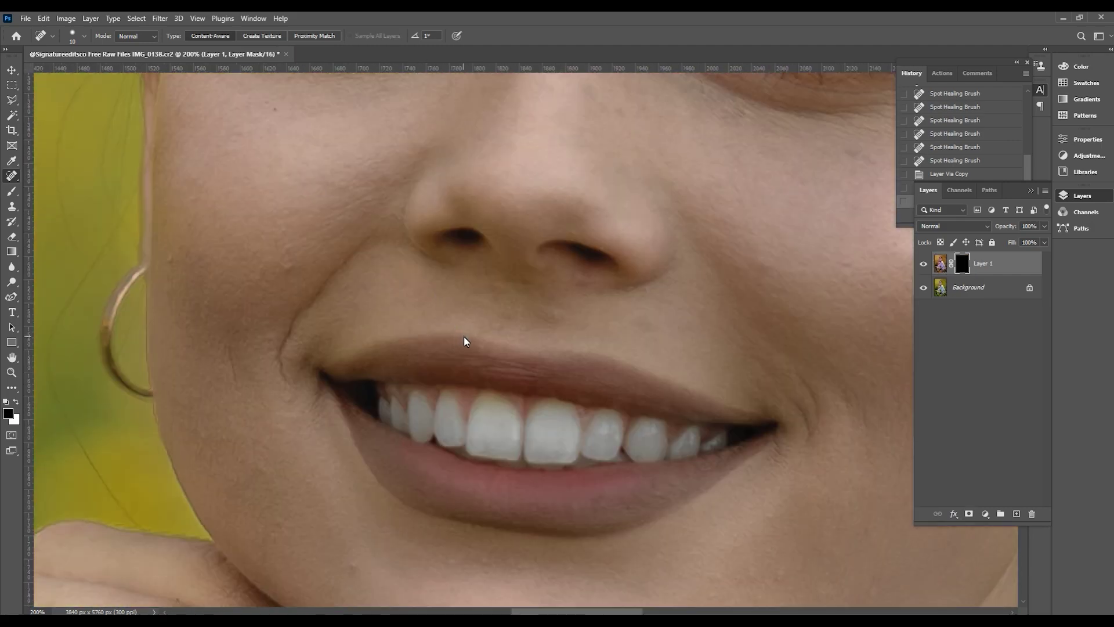
key(shift+j)
key(p)
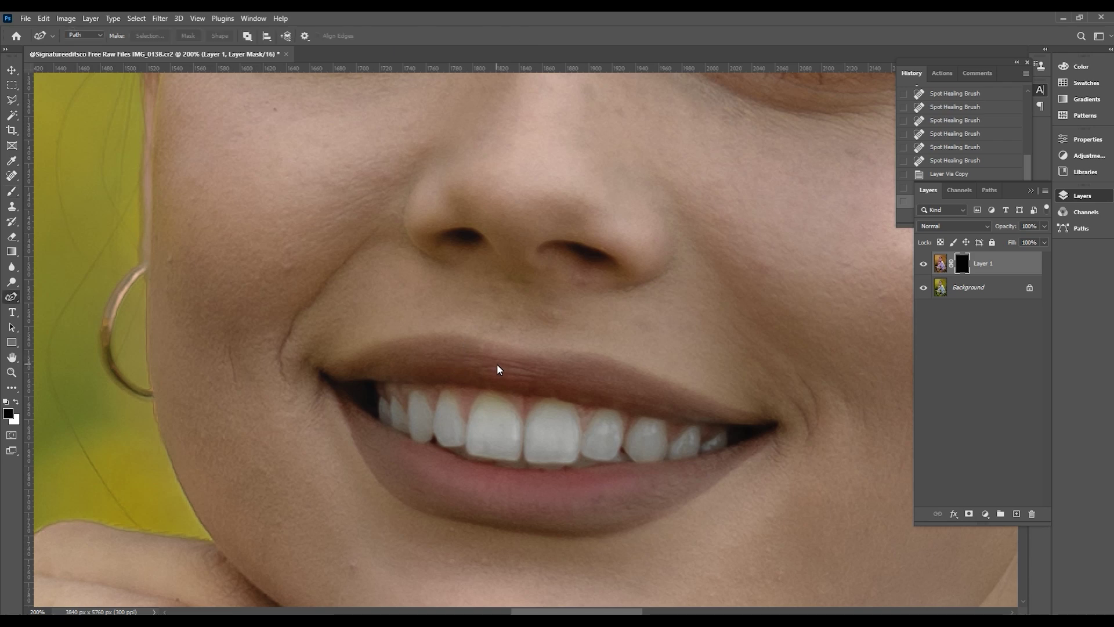
key(b)
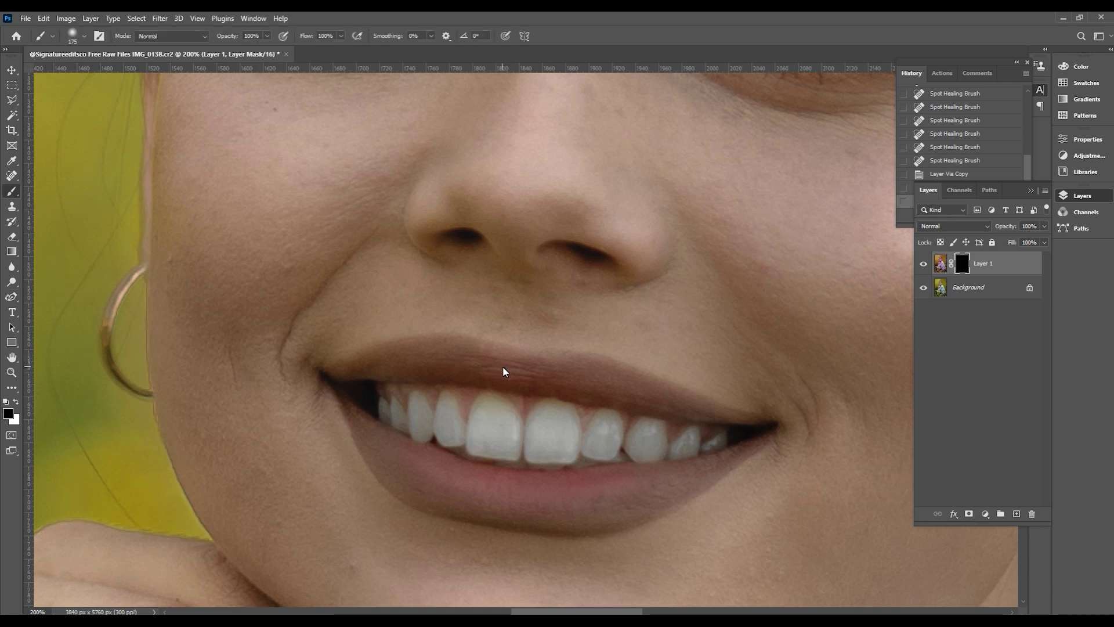
key(bracketleft)
key(bracketleft)
key(bracketleft)
drag(463, 354, 421, 349)
key(x)
drag(629, 402, 723, 422)
key(bracketleft)
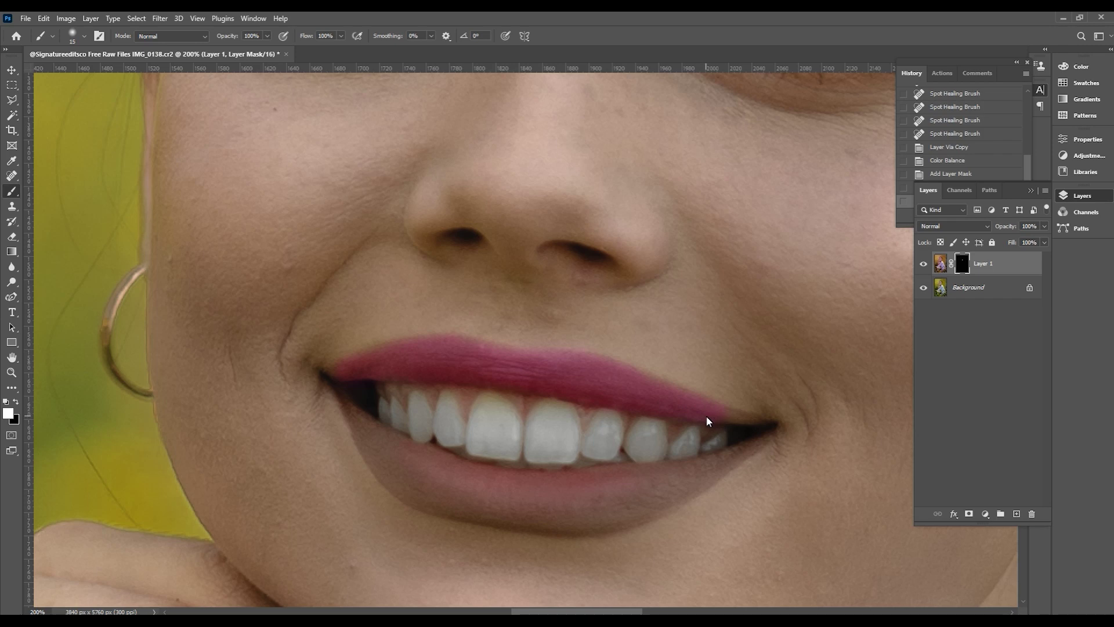
drag(757, 419, 769, 425)
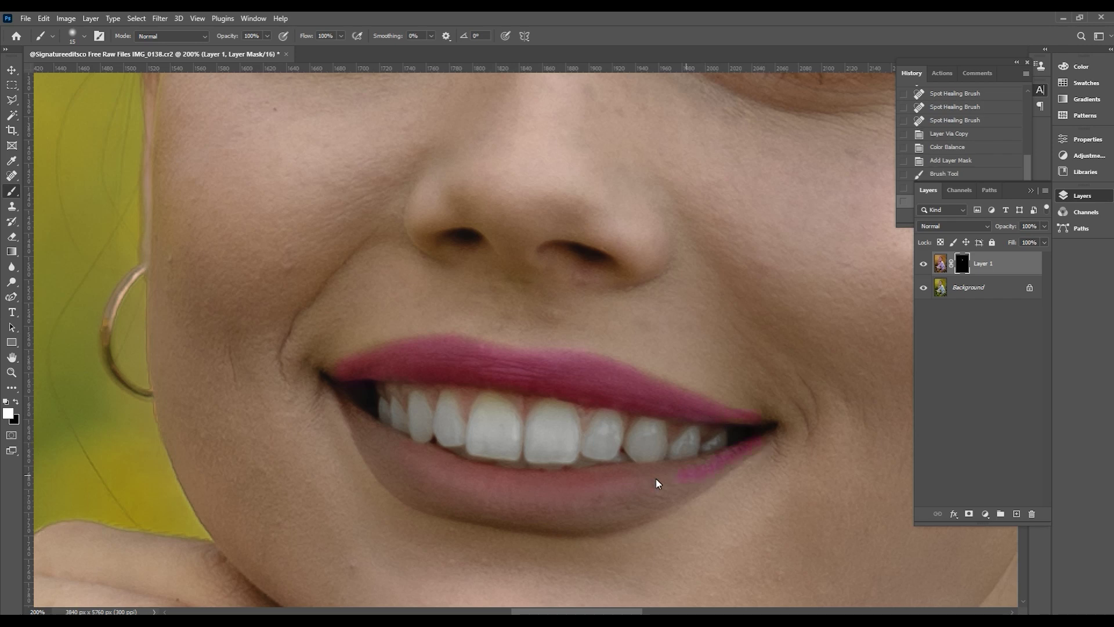
Paint the pink tint across the lower lip and clean up the lip edges
drag(656, 479, 716, 461)
key(bracketright)
mouse_move(571, 487)
mouse_down()
mouse_move(615, 479)
mouse_move(636, 493)
mouse_move(500, 487)
mouse_up()
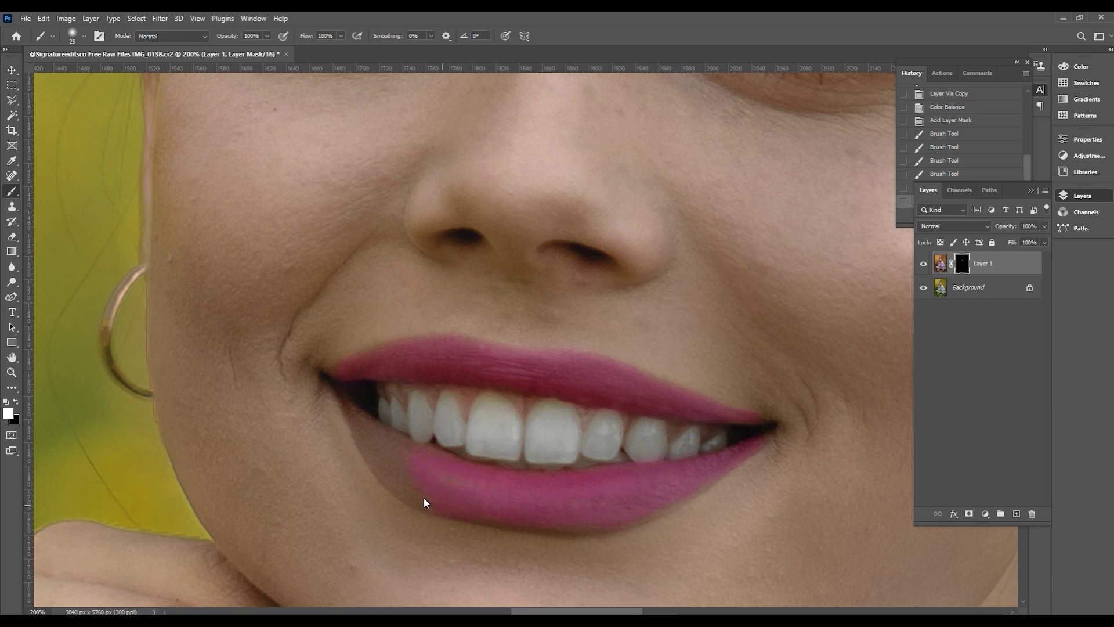
drag(660, 501, 468, 493)
drag(443, 459, 410, 457)
key(bracketleft)
key(bracketleft)
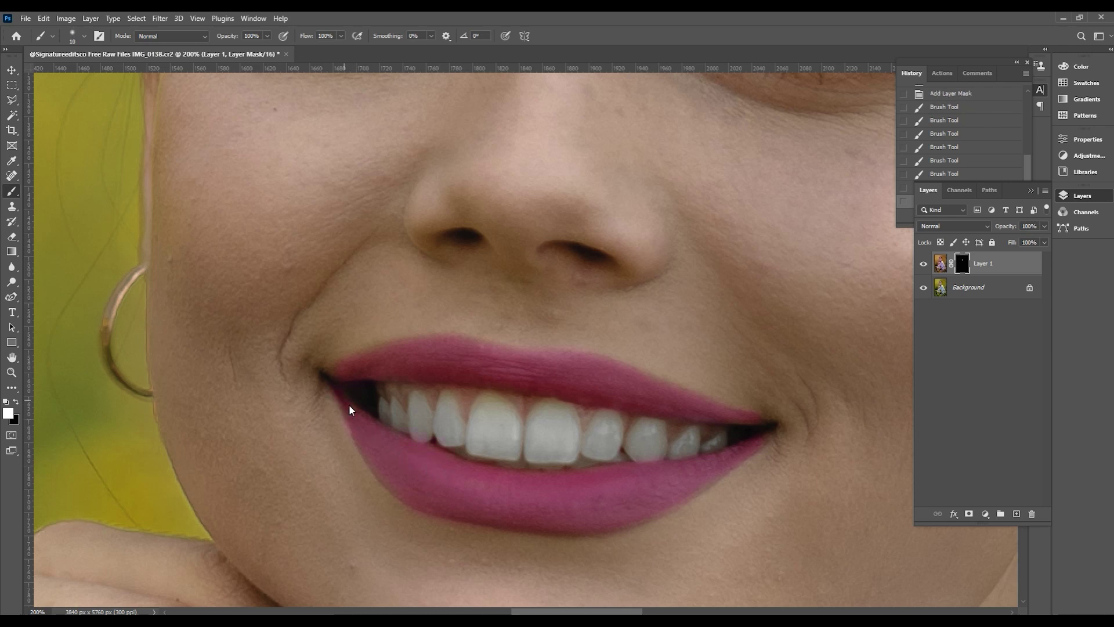
click(350, 410)
key(x)
key(x)
key(ctrl+minus)
key(ctrl+minus)
key(ctrl+minus)
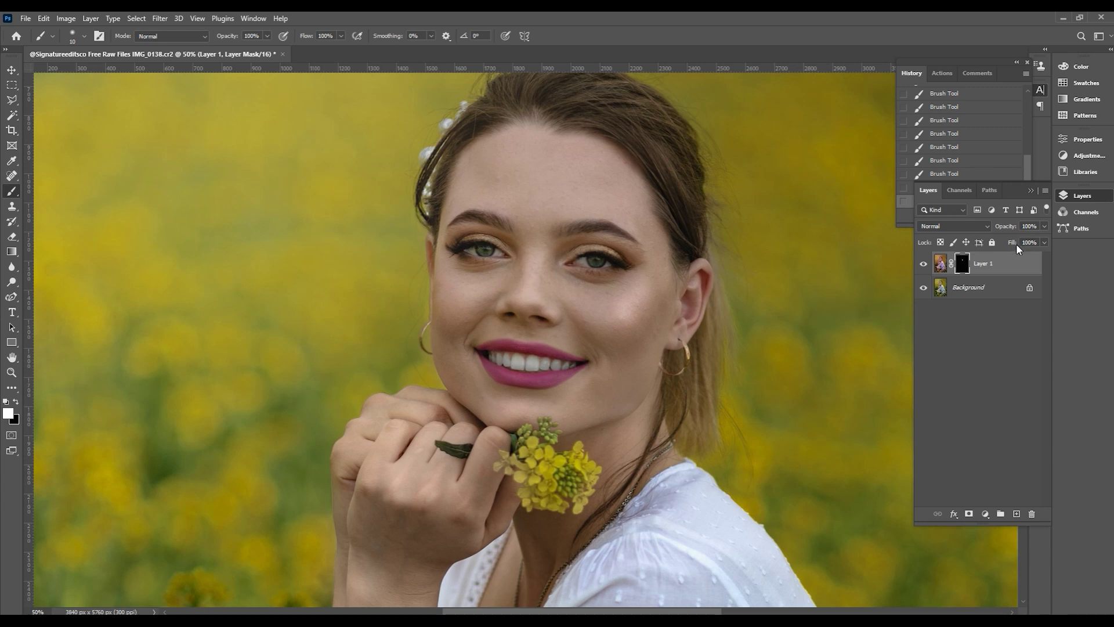
click(940, 264)
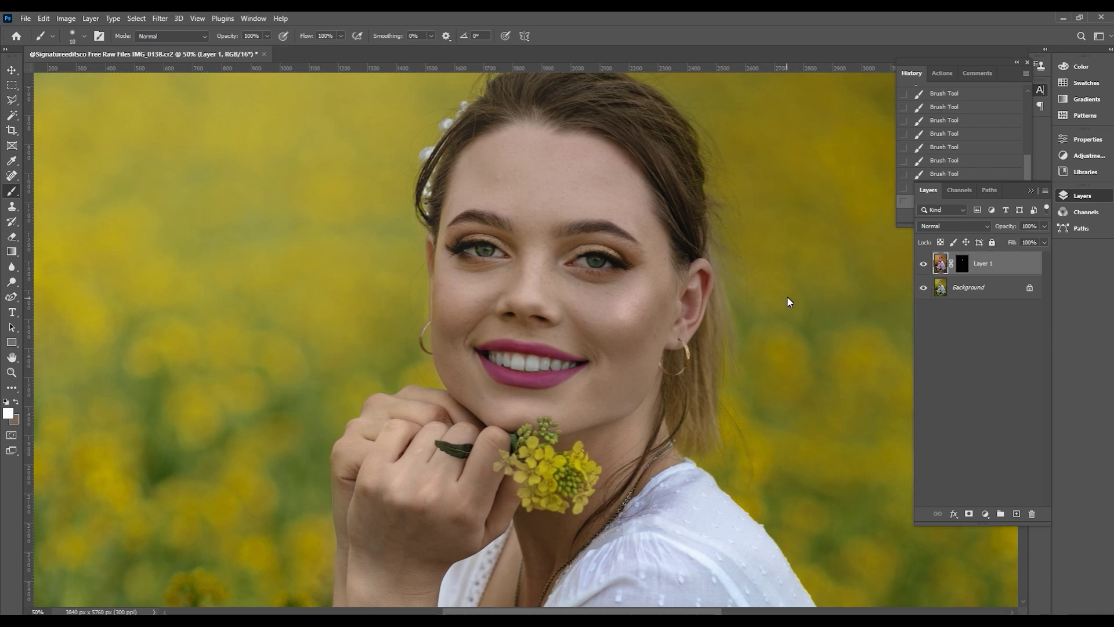
Shift the lip hue with Hue/Saturation and fade it to about 81%
key(ctrl+u)
drag(868, 238, 875, 239)
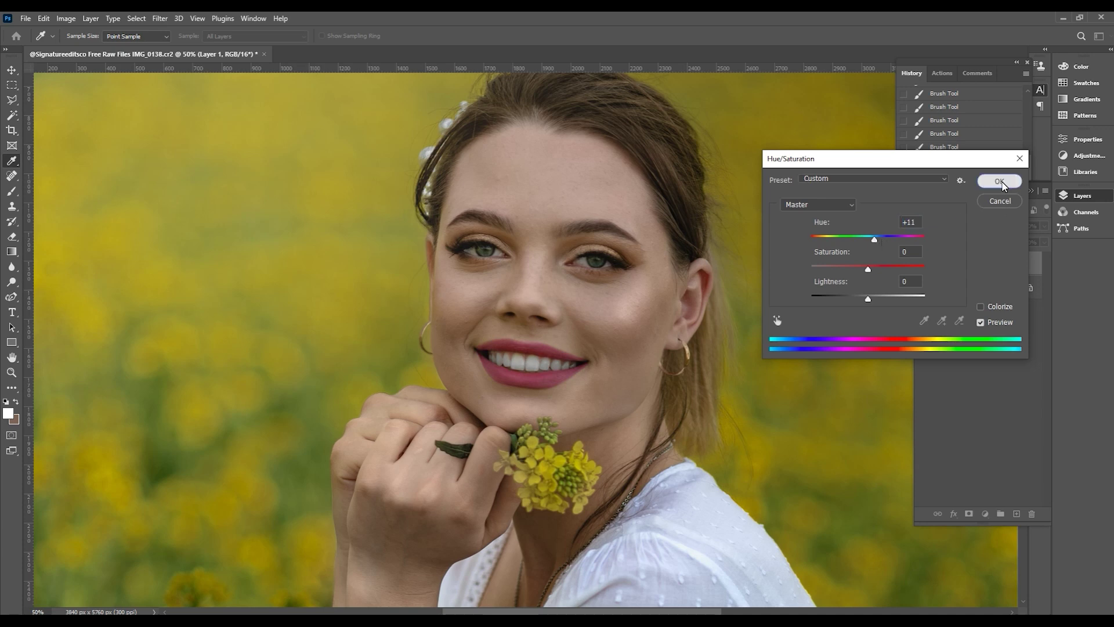
click(999, 181)
key(ctrl+shift+f)
drag(711, 202, 695, 205)
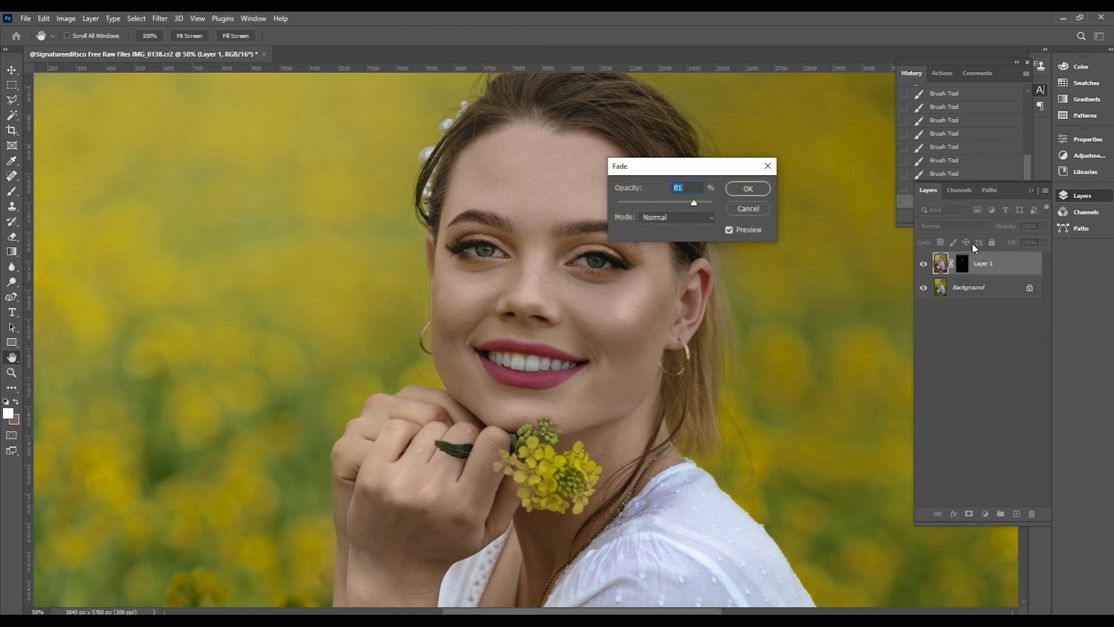
click(738, 192)
Lower the lip layer opacity to about 54% and merge it into the Background
click(1044, 226)
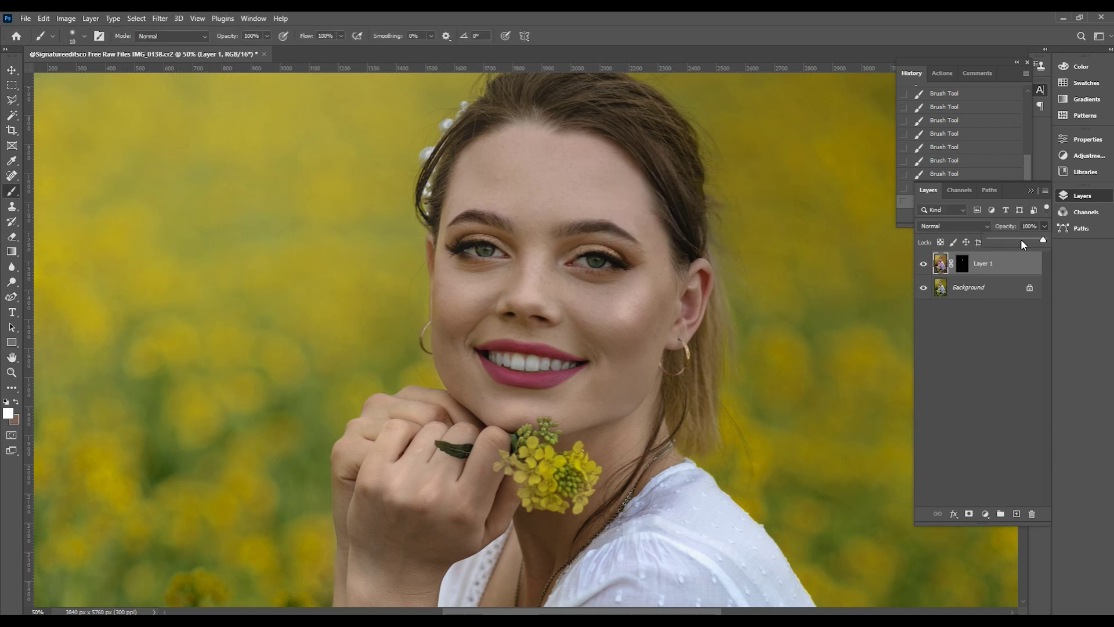
drag(1021, 239, 1020, 240)
key(ctrl+e)
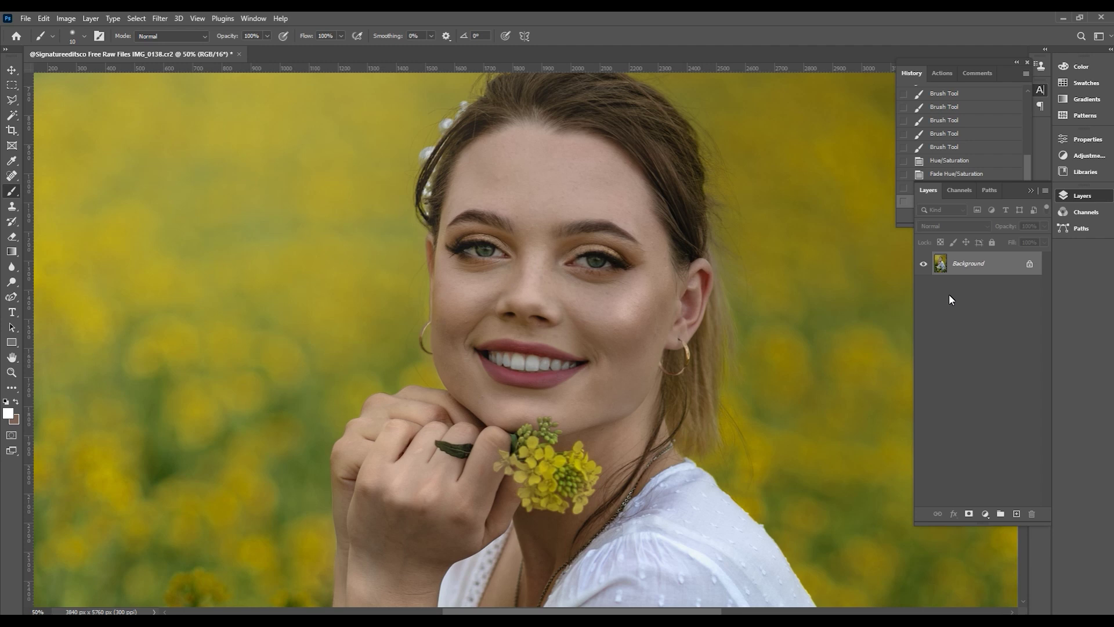
Duplicate the Background and brighten the copy with a Curves midpoint lift
key(ctrl+j)
key(ctrl+m)
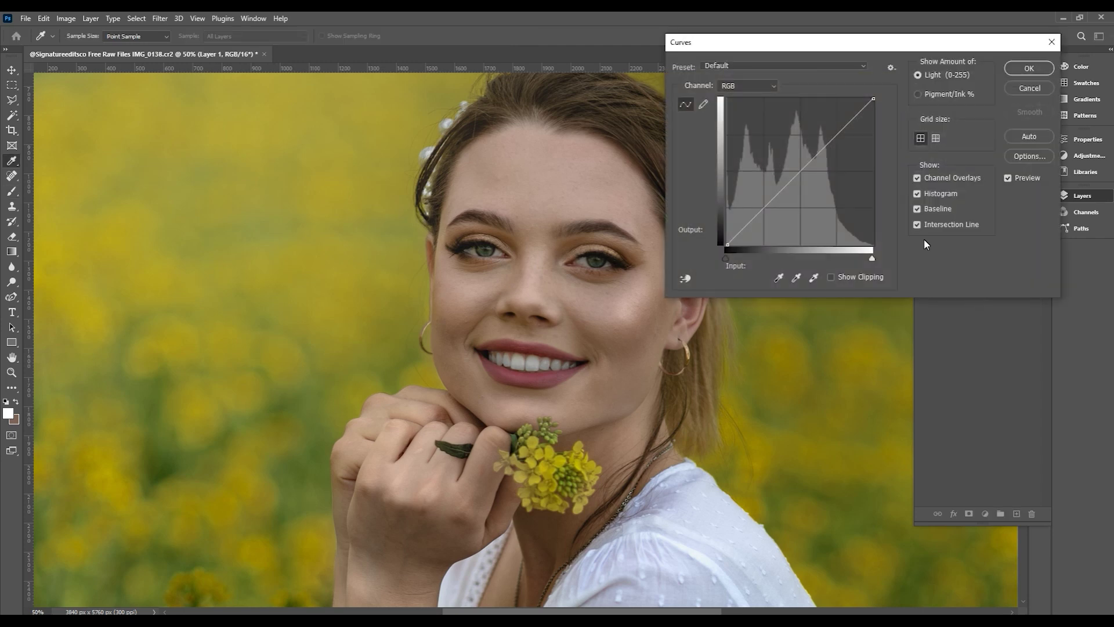
drag(834, 138, 833, 125)
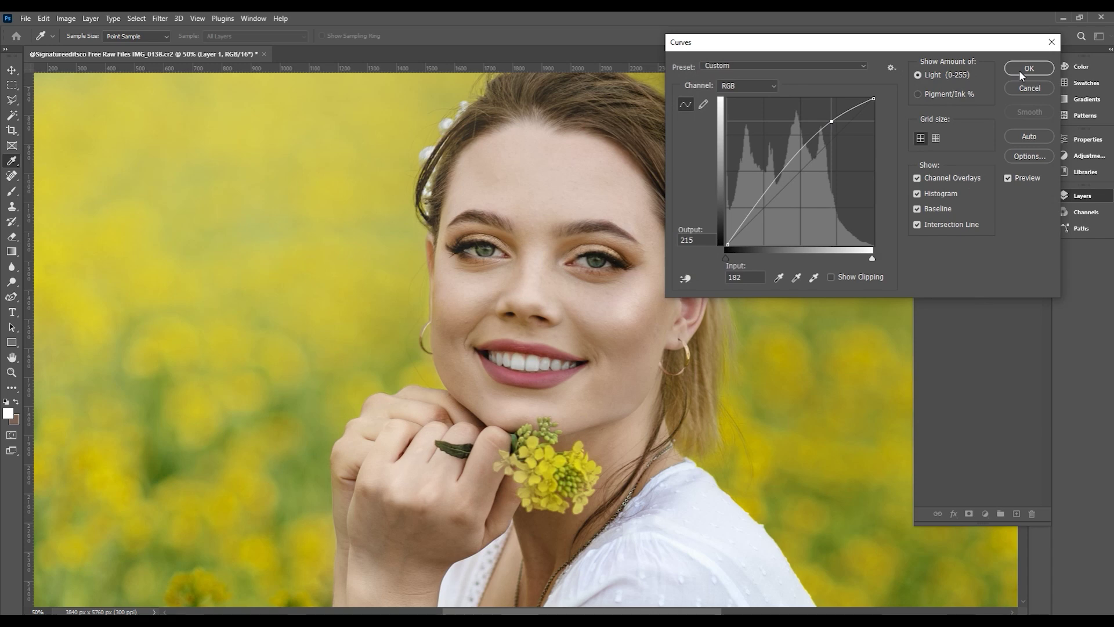
click(1029, 69)
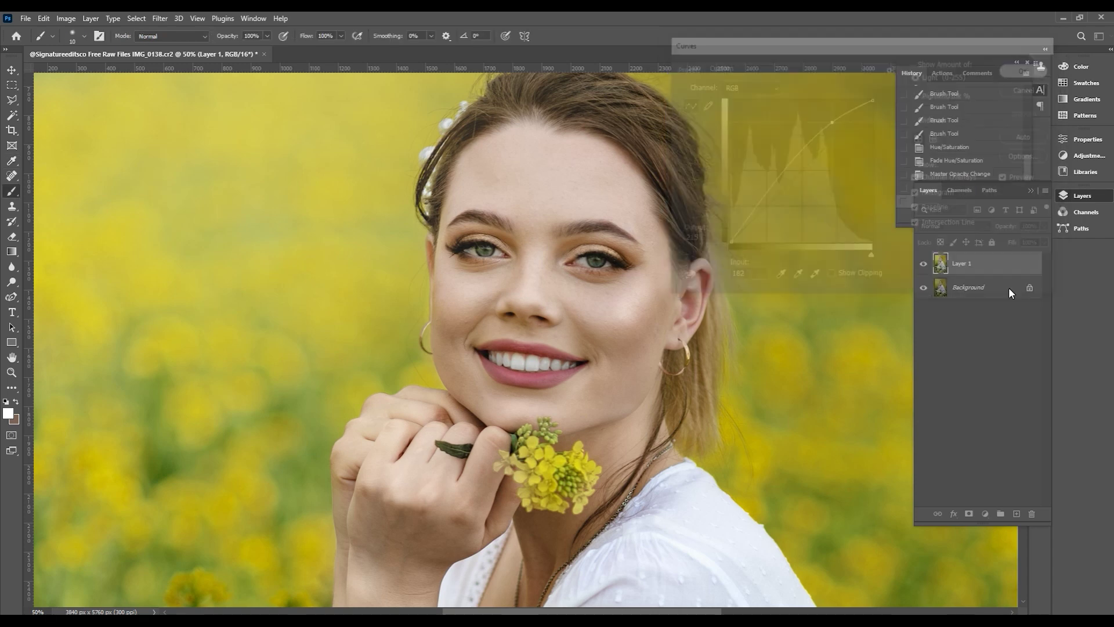
Split the Underlying Layer black slider so the brightening fades over darker tones
right_click(986, 260)
click(874, 128)
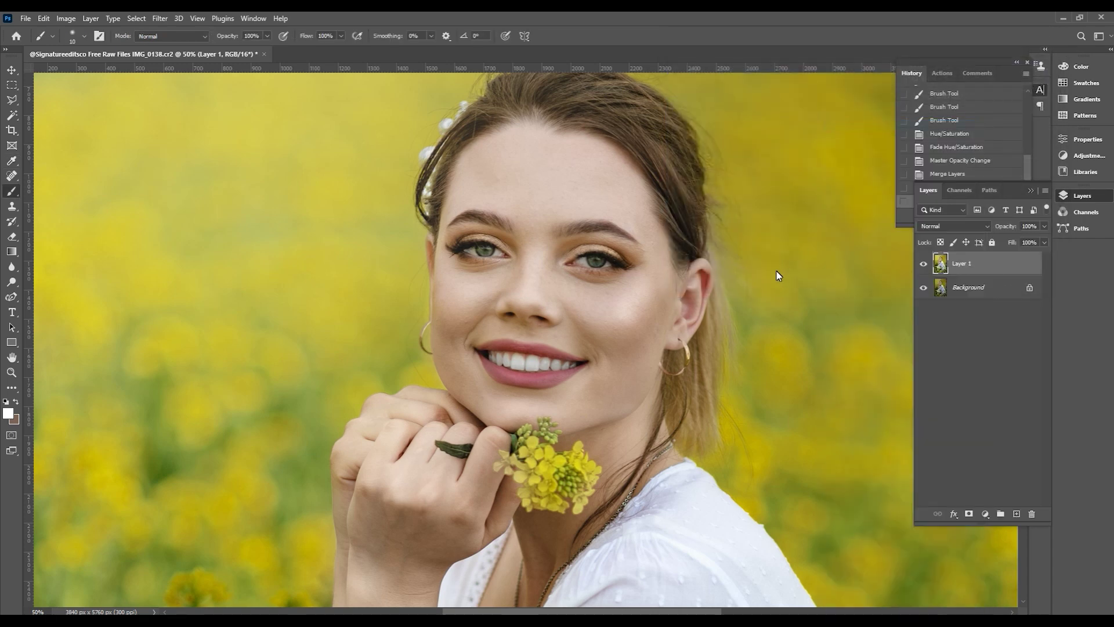
drag(849, 330, 932, 331)
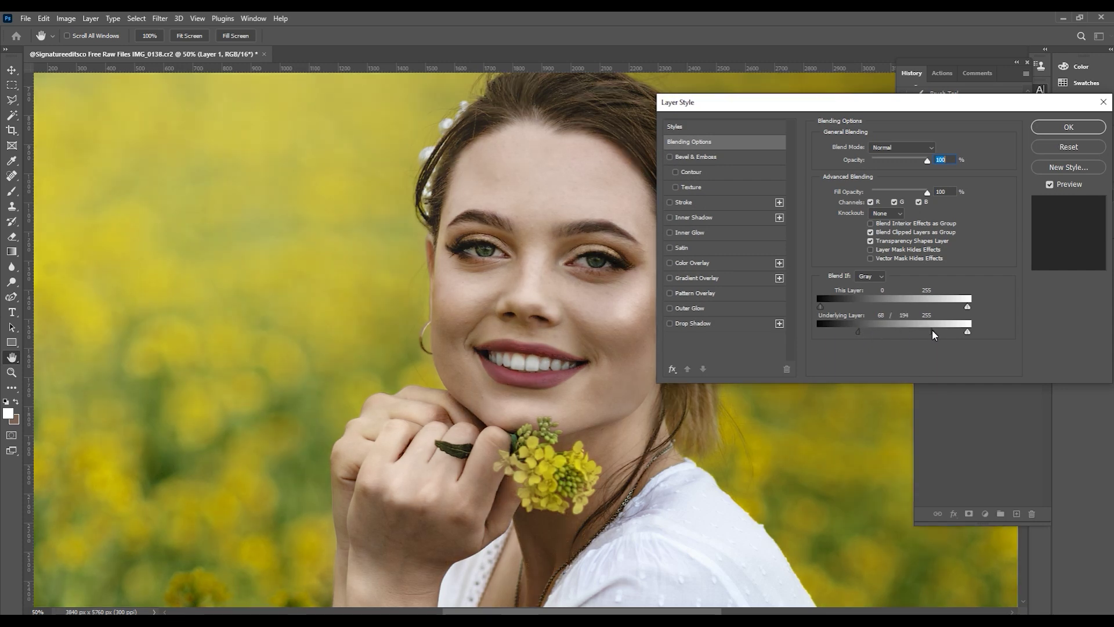
click(1069, 127)
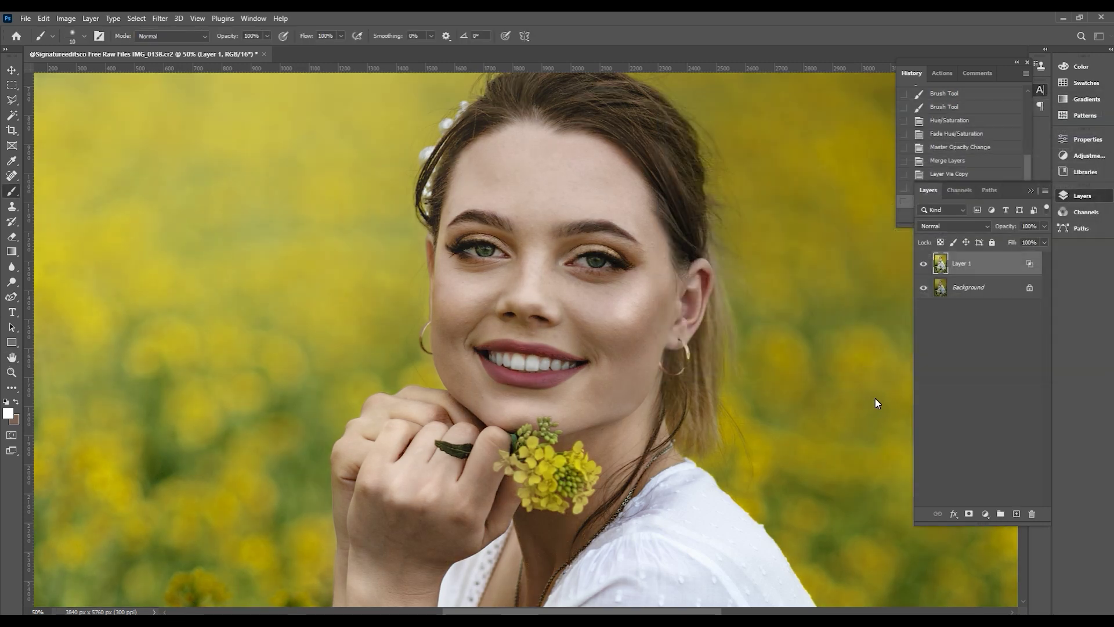
key(ctrl+plus)
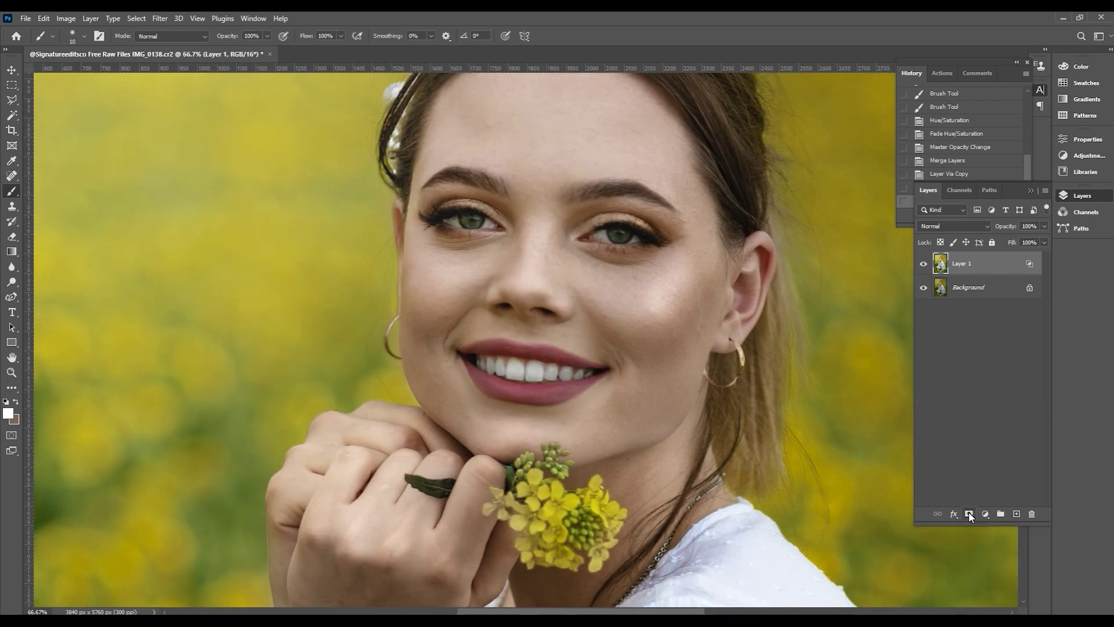
Hide the brightened layer behind a black mask, paint it back around the mouth, and merge down
key(F2)
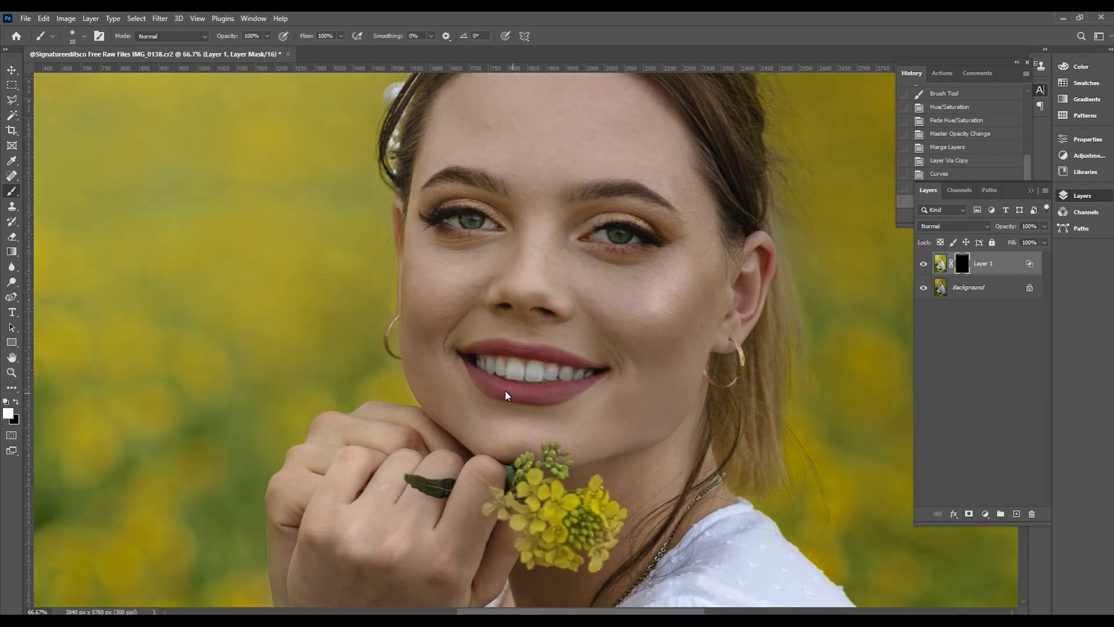
key(ctrl+plus)
key(bracketright)
key(bracketright)
key(bracketright)
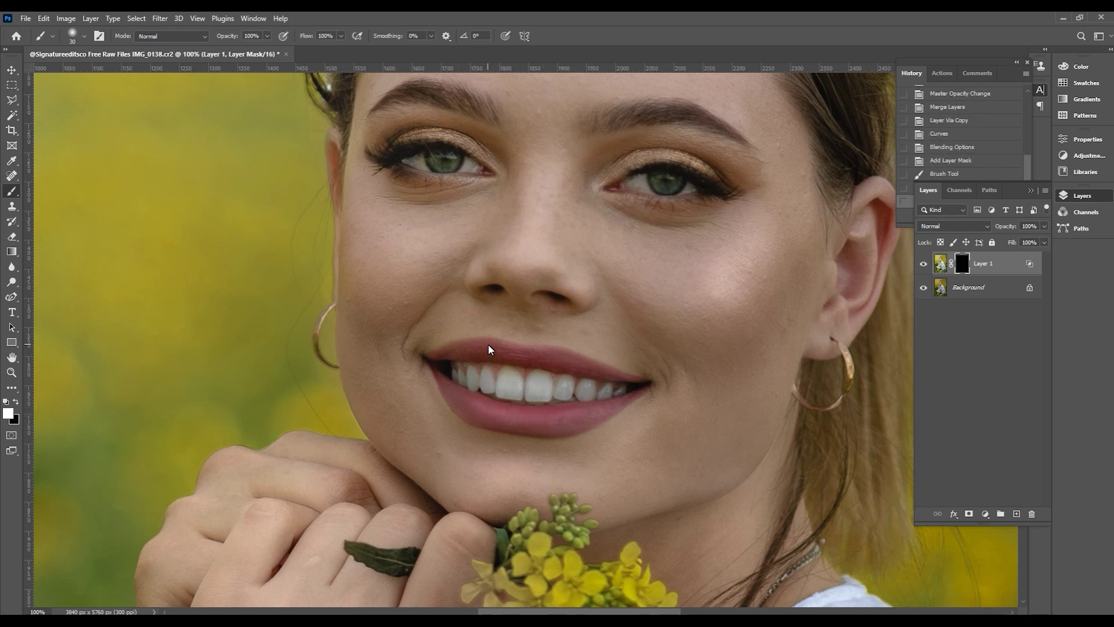
drag(521, 350, 541, 353)
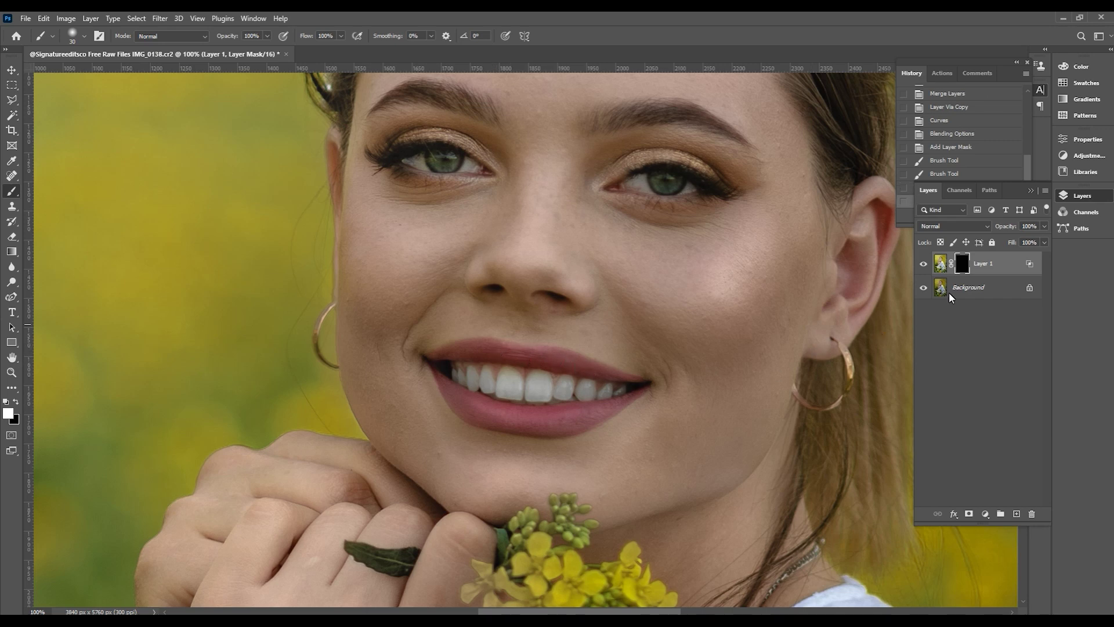
key(ctrl+e)
Choose a lighter peach foreground colour and set the brush to Color blend mode
scroll(622, 368, up, 3)
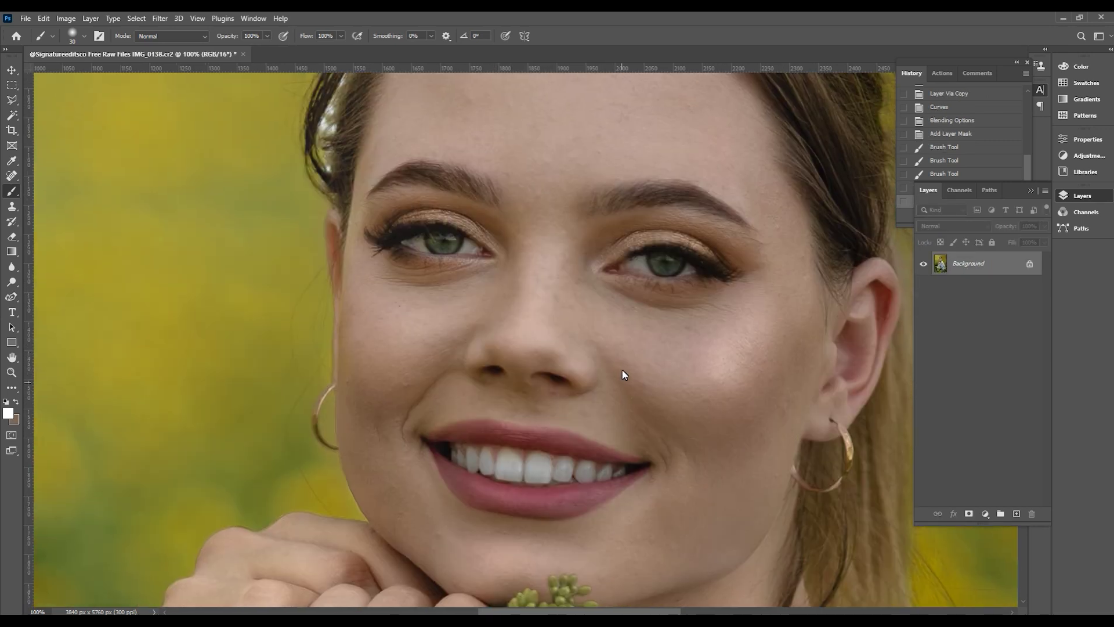
key(ctrl+minus)
key(ctrl+minus)
key(ctrl+minus)
key(ctrl+minus)
key(ctrl+minus)
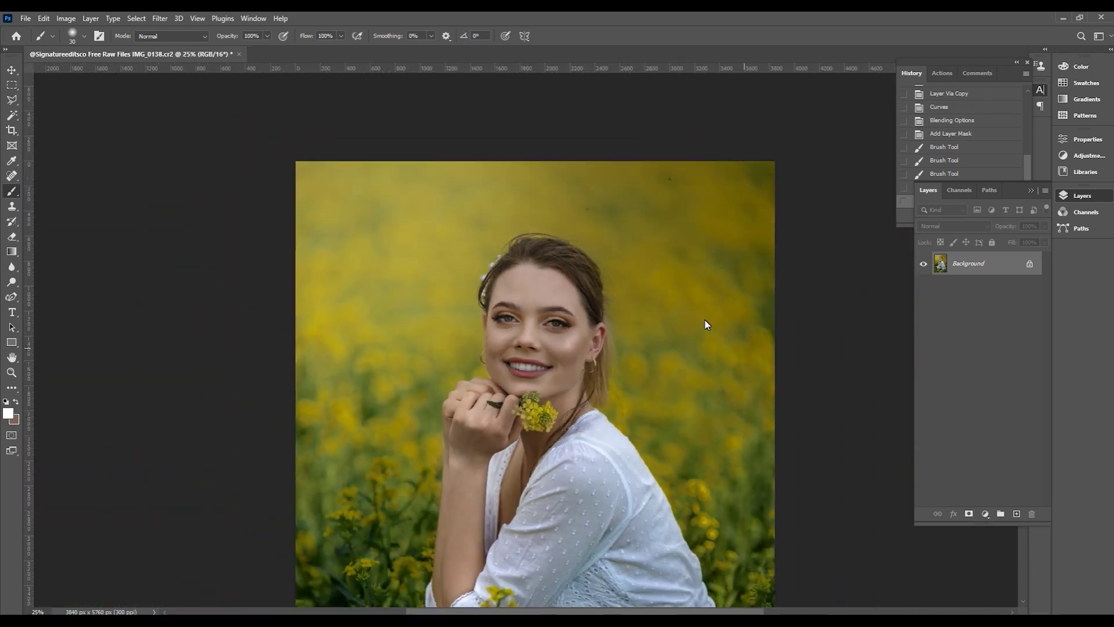
key(ctrl+minus)
key(ctrl+plus)
key(ctrl+plus)
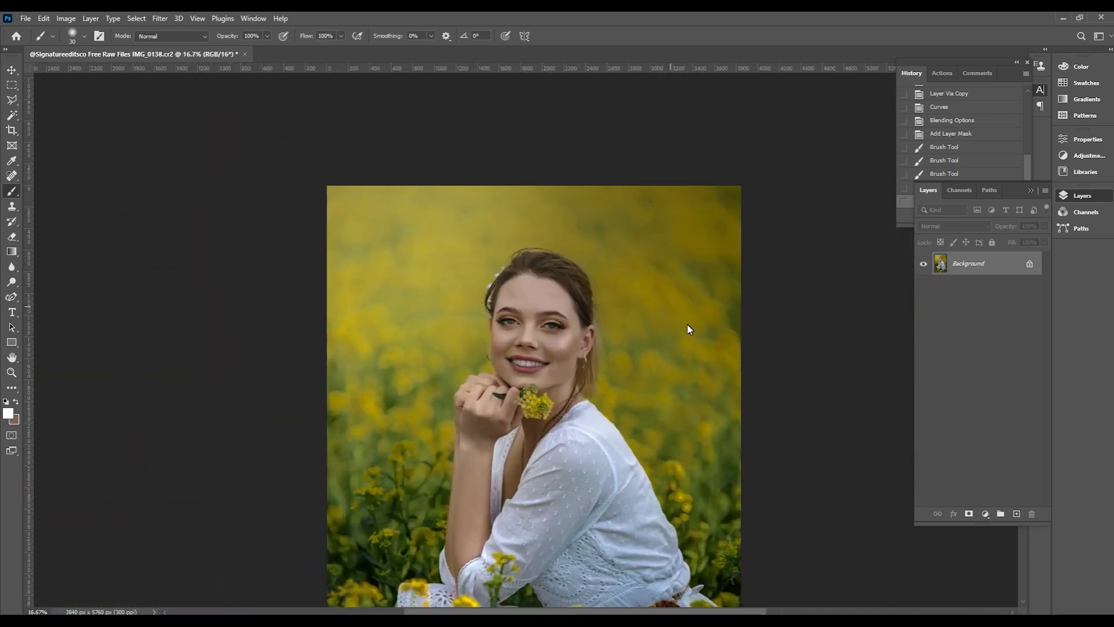
key(ctrl+plus)
key(ctrl+plus)
key(ctrl+plus)
key(ctrl+plus)
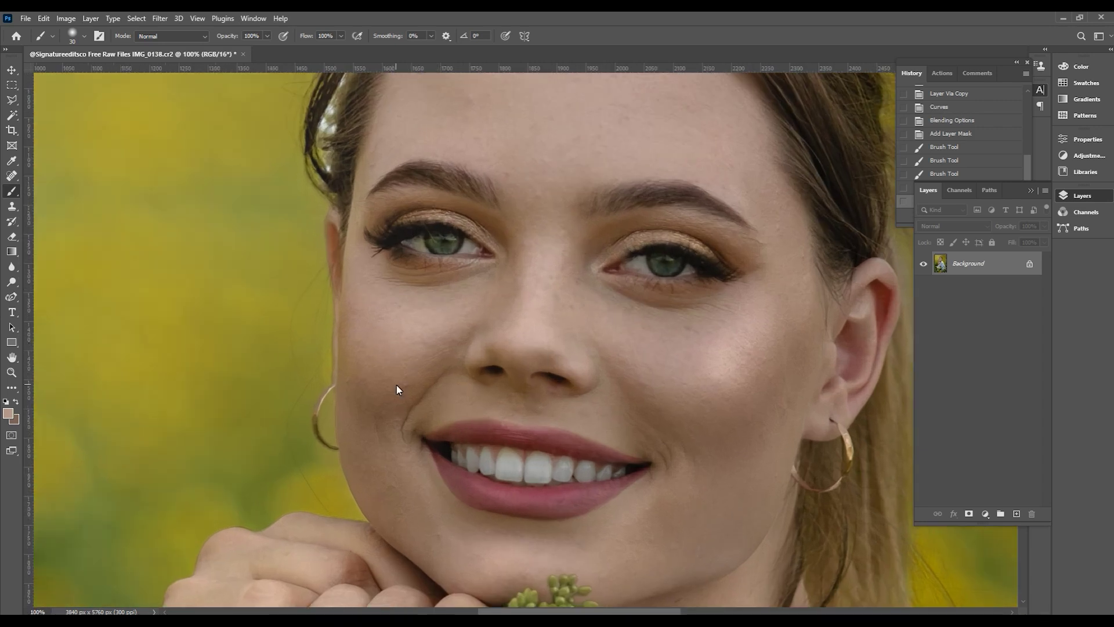
click(8, 413)
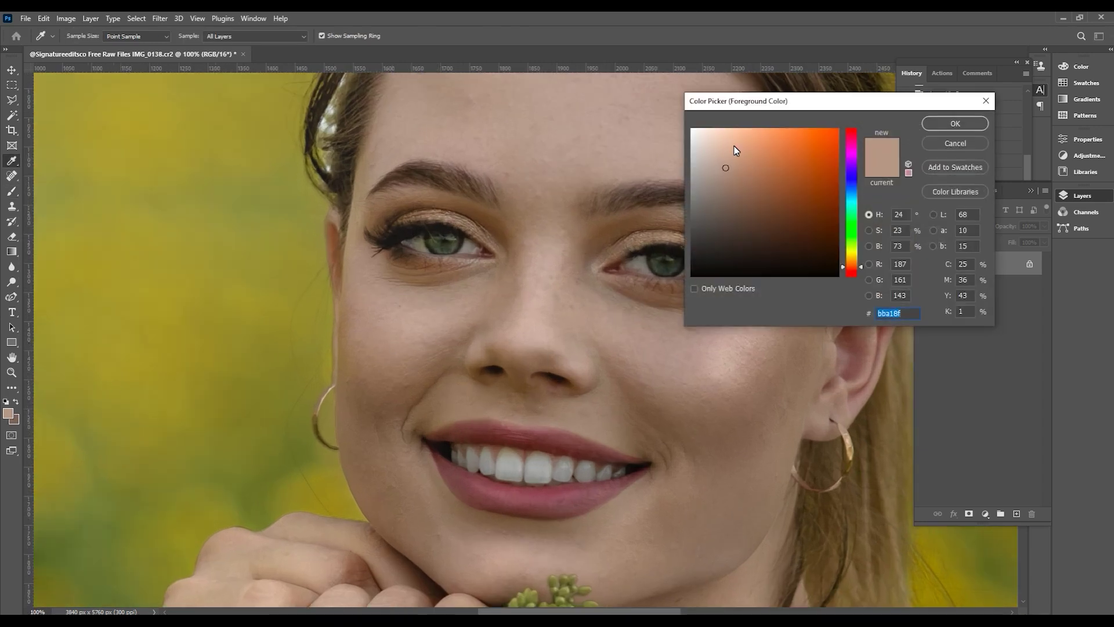
drag(726, 145, 725, 137)
key(Return)
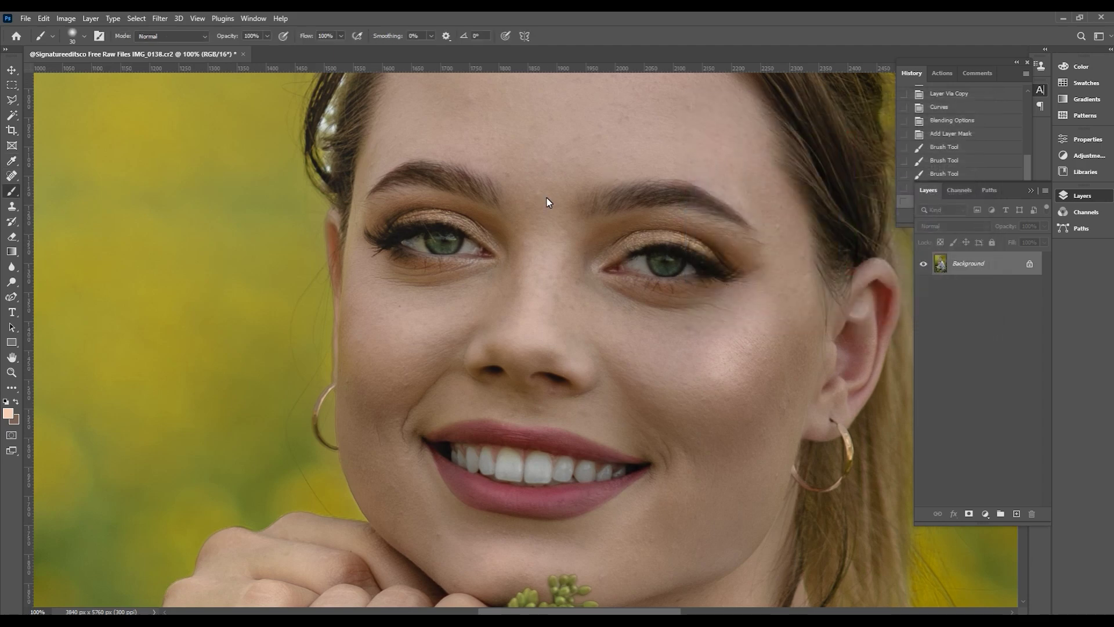
shift+right_click(474, 206)
click(494, 529)
Paint peach over the cheek to even its tone, with the brush at 20% strength
drag(515, 482, 561, 369)
key(bracketright)
key(bracketright)
key(bracketright)
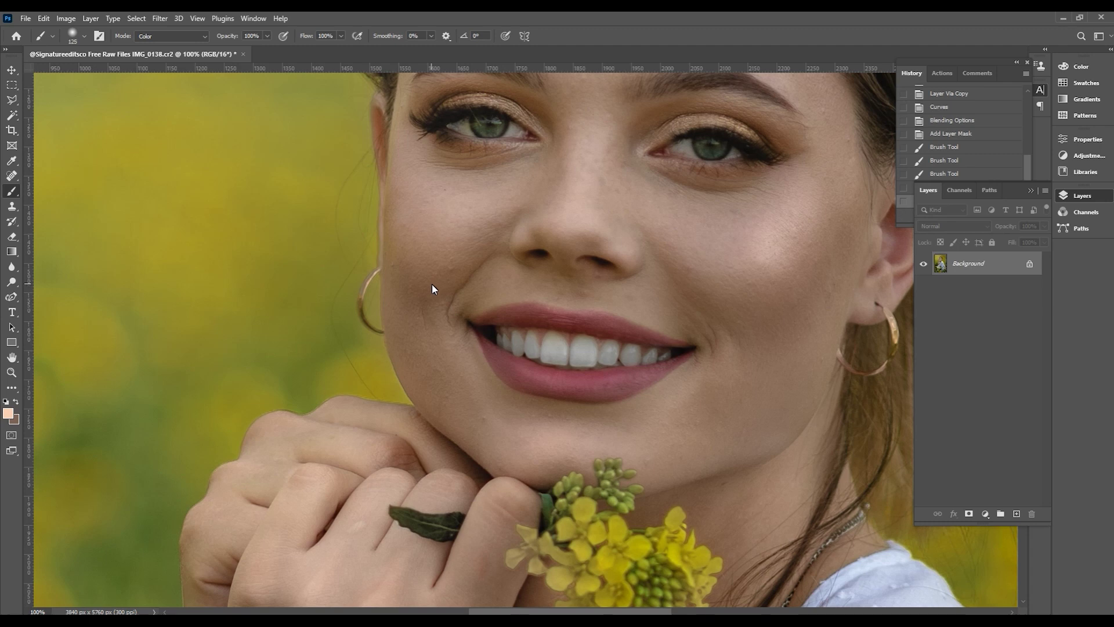
key(bracketleft)
drag(436, 211, 452, 250)
key(2)
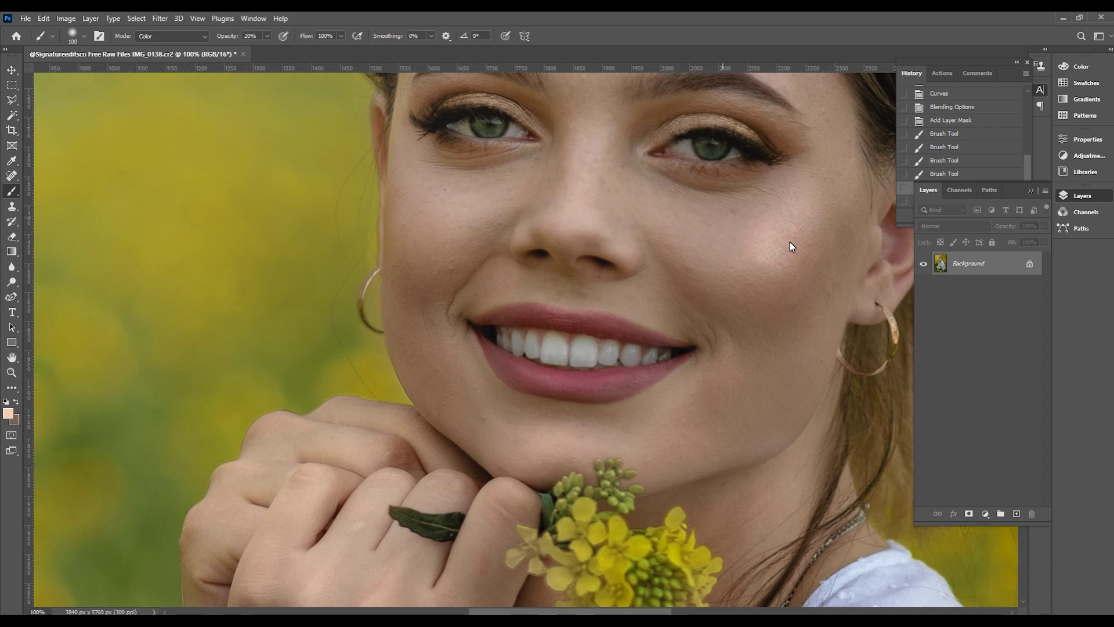
Brush peach over the hand and arm with a larger brush, then duplicate the layer
drag(816, 176, 705, 372)
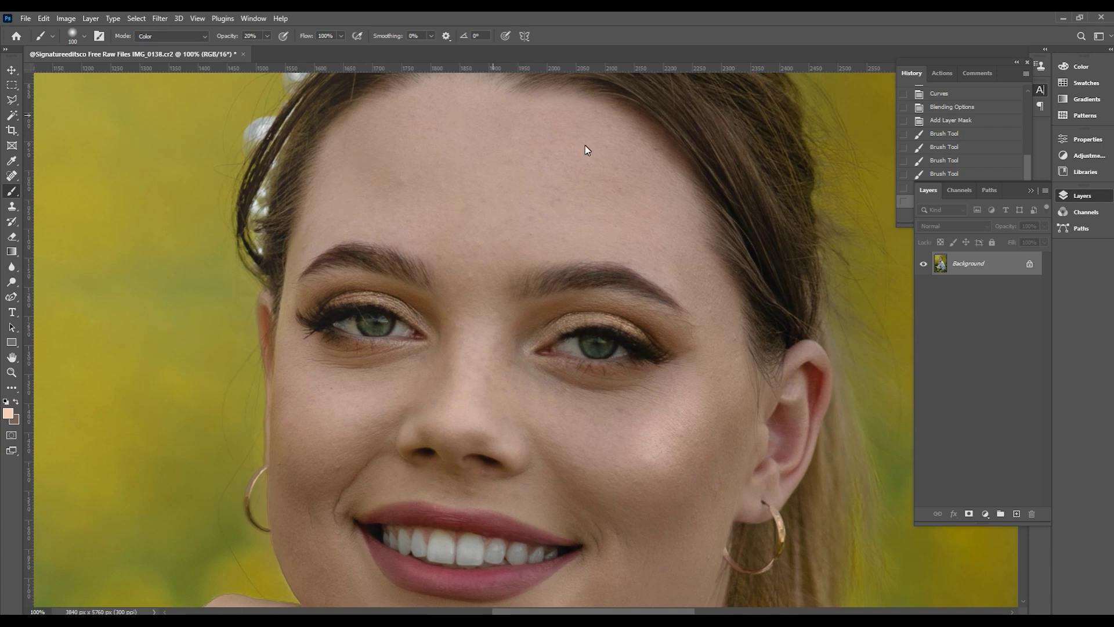
key(ctrl+e)
drag(697, 415, 689, 57)
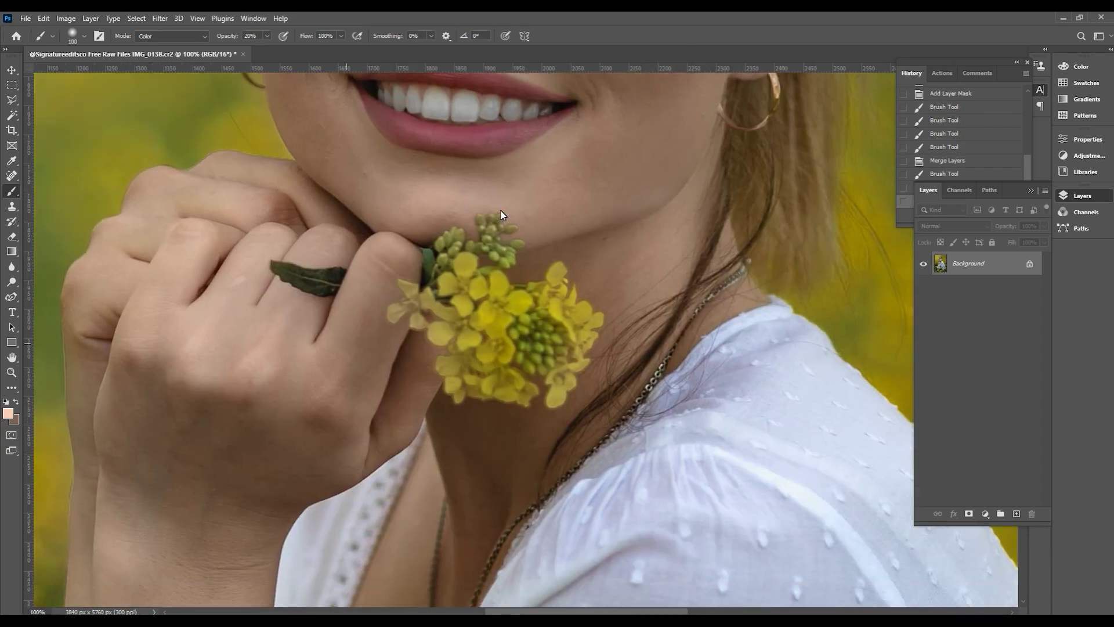
drag(701, 230, 550, 200)
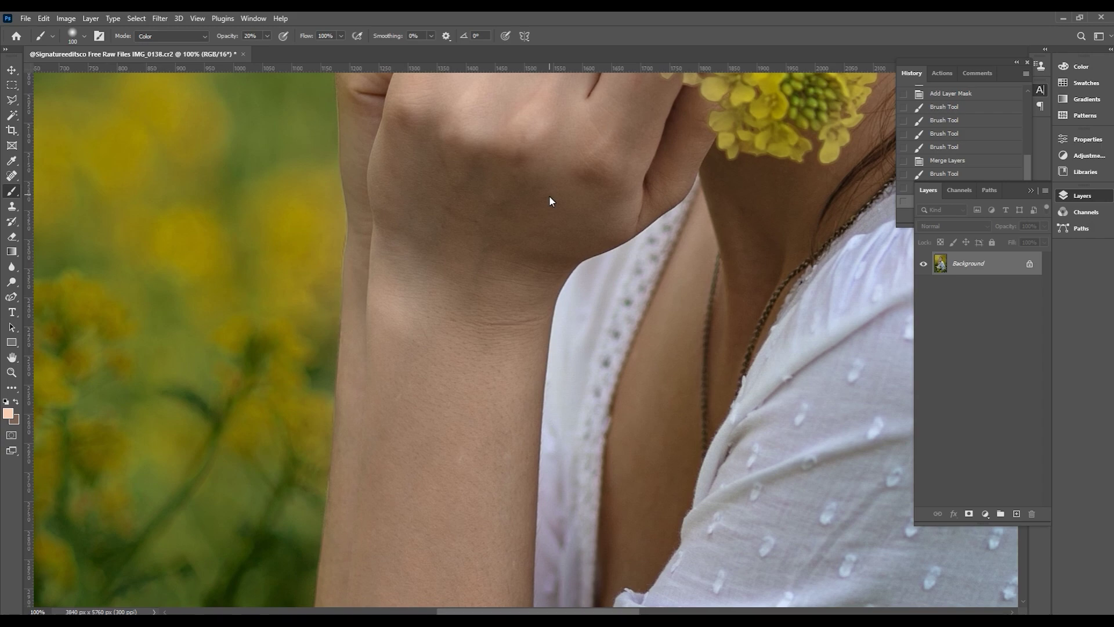
key(bracketright)
key(bracketright)
key(bracketright)
mouse_move(428, 498)
mouse_down()
mouse_move(480, 368)
mouse_move(500, 15)
mouse_up()
drag(485, 228, 486, 443)
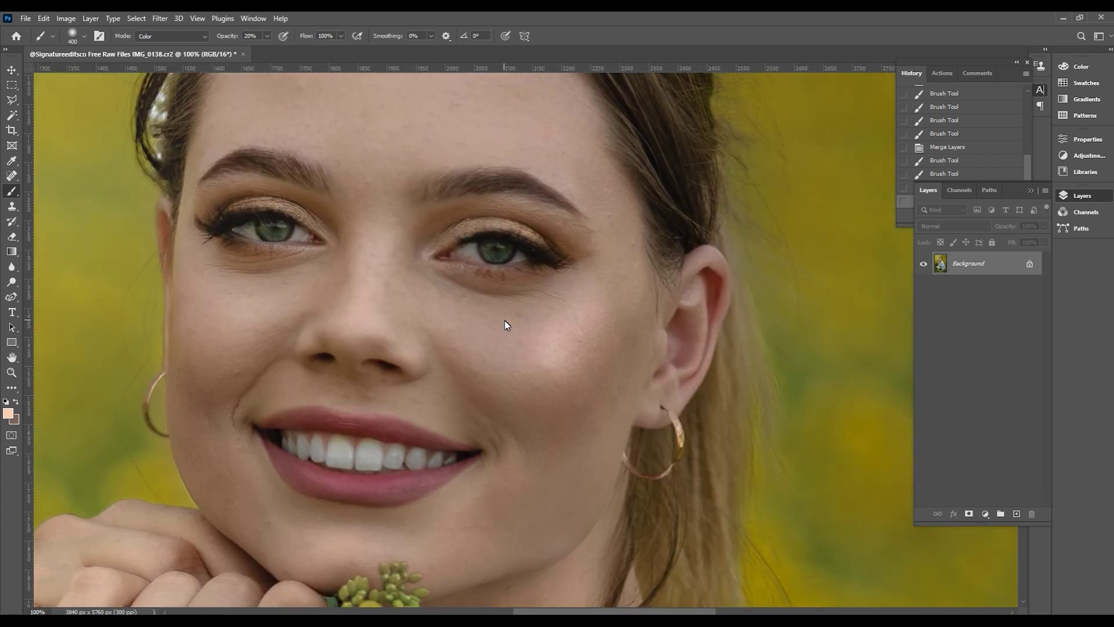
key(ctrl+j)
key(ctrl+j)
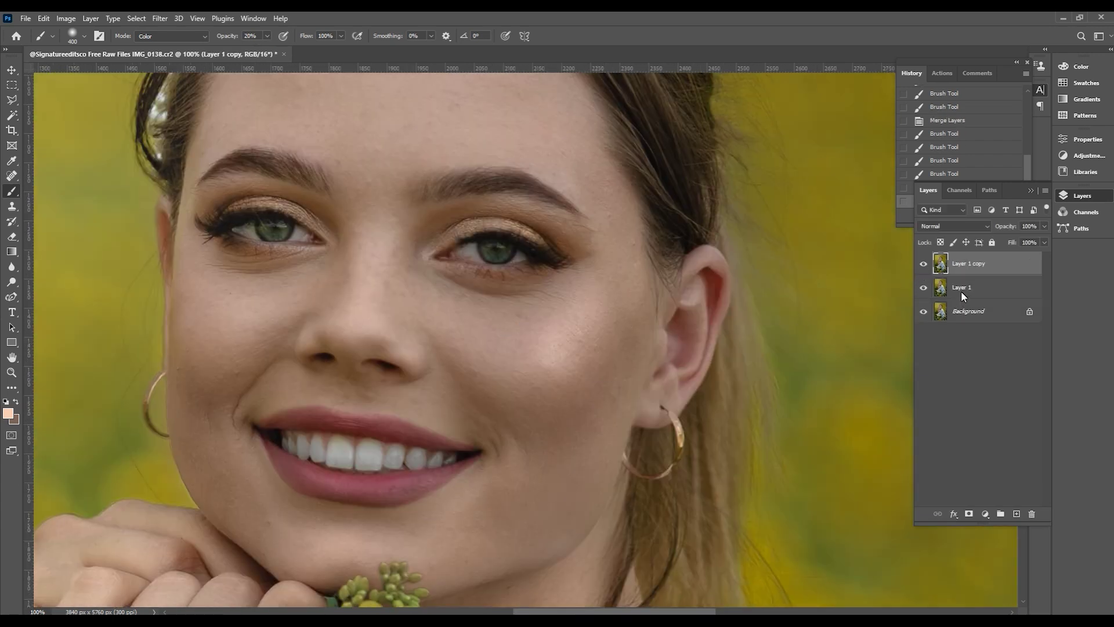
Hide Layer 1 copy and give Layer 1 a 4-pixel Gaussian blur
click(923, 264)
click(964, 287)
click(159, 18)
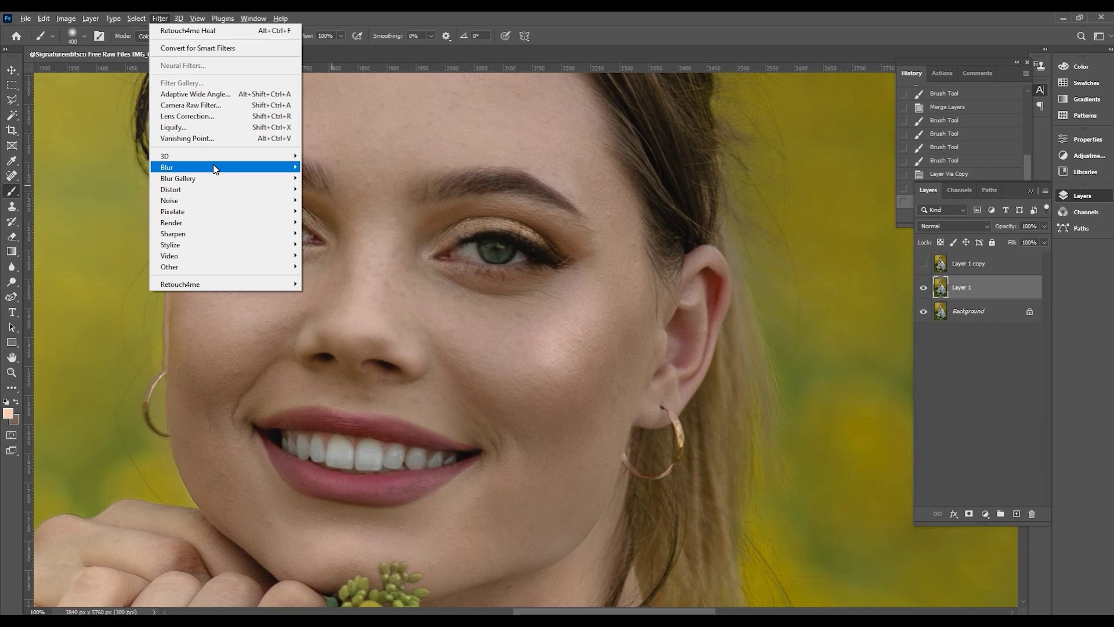
mouse_move(214, 167)
click(328, 211)
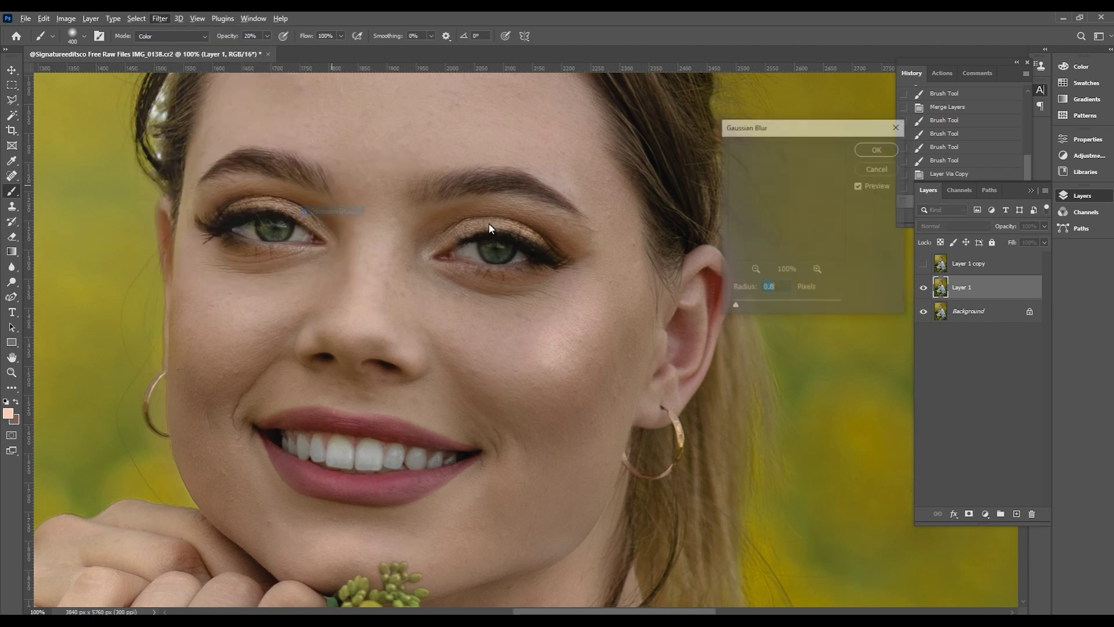
text(1)
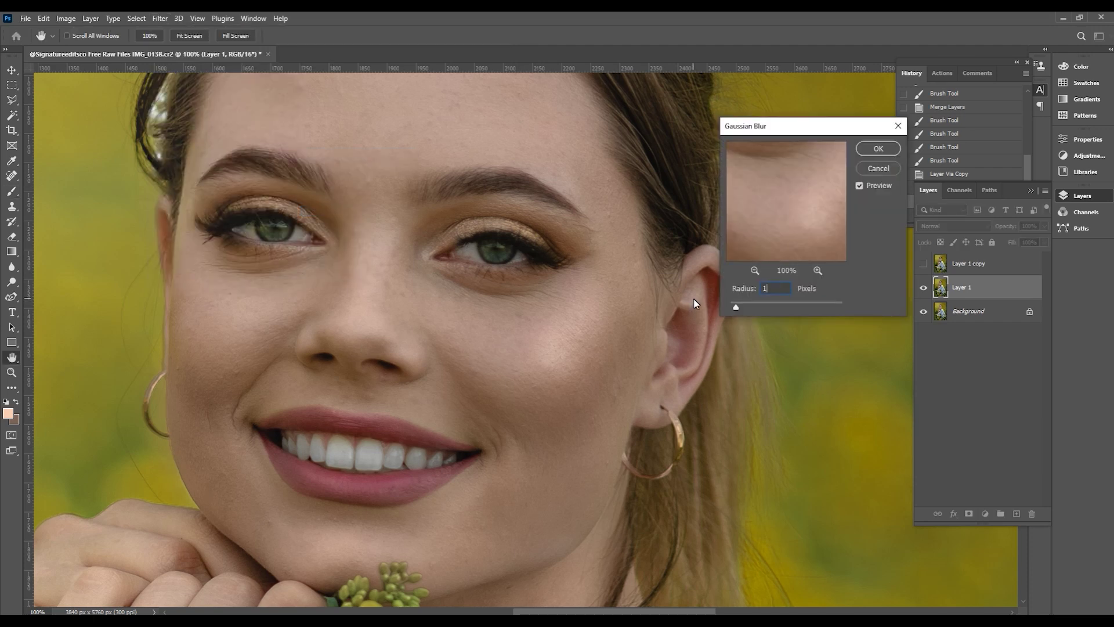
text(0)
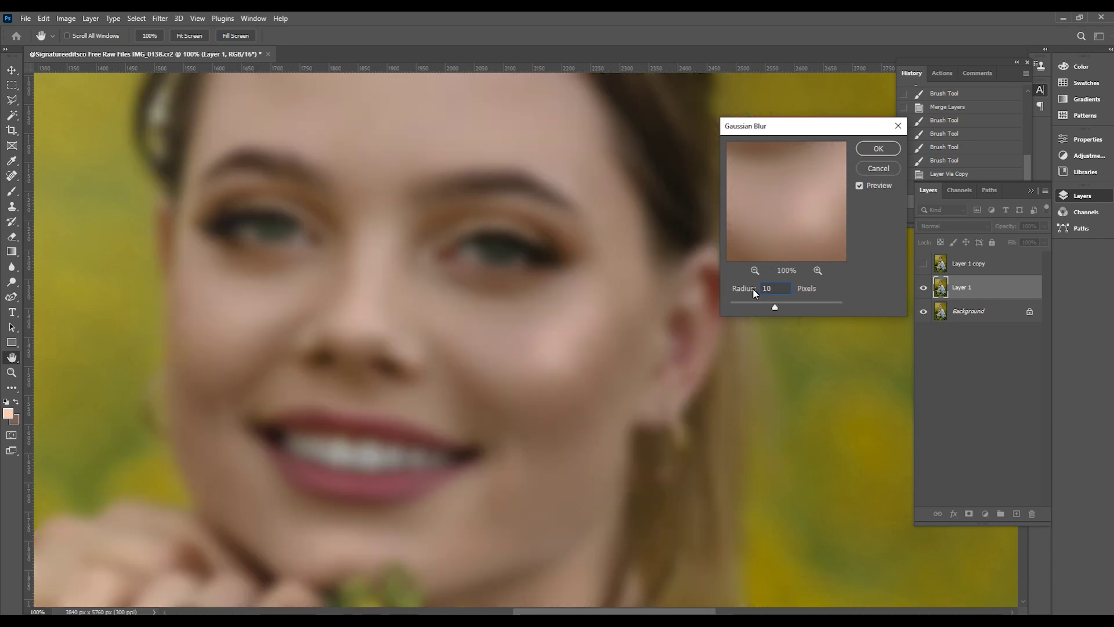
text(4)
click(860, 186)
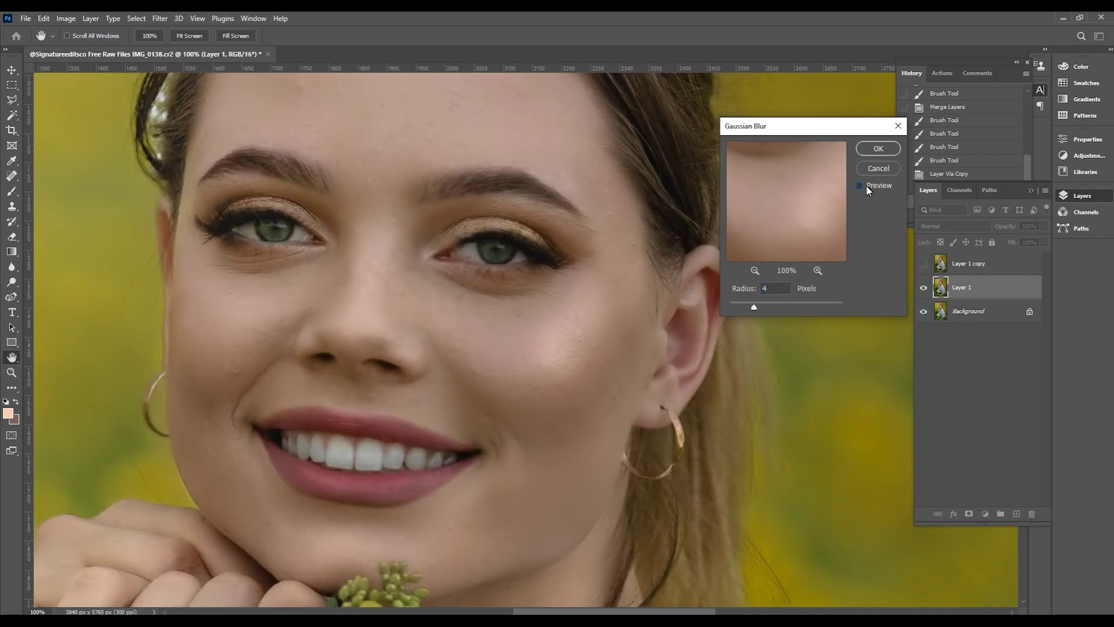
click(890, 149)
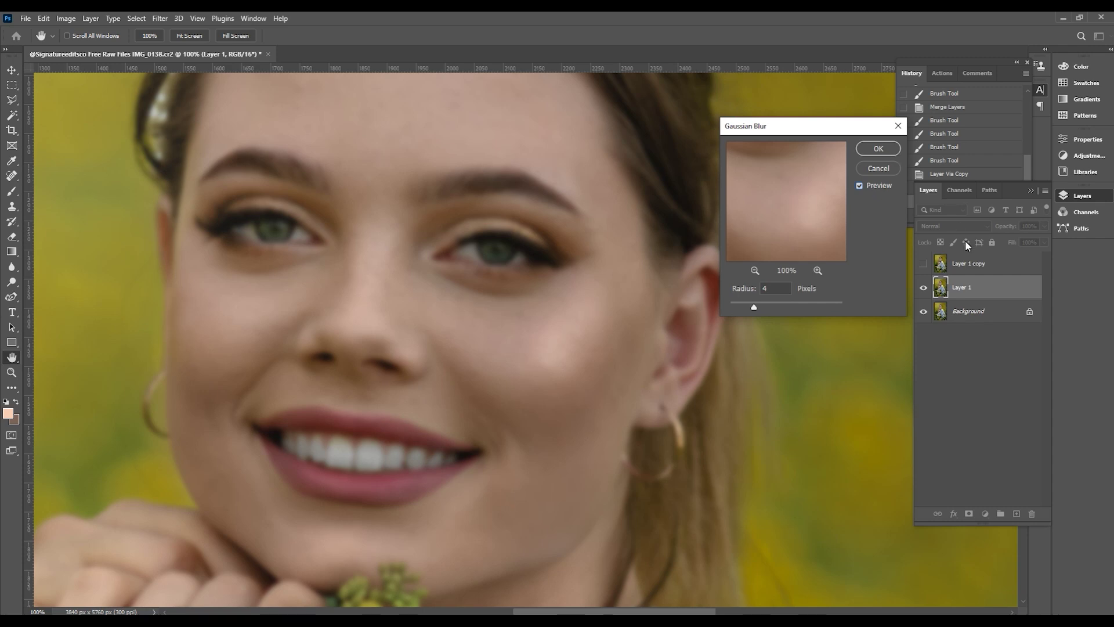
Select Layer 1 copy and make it visible again
key(b)
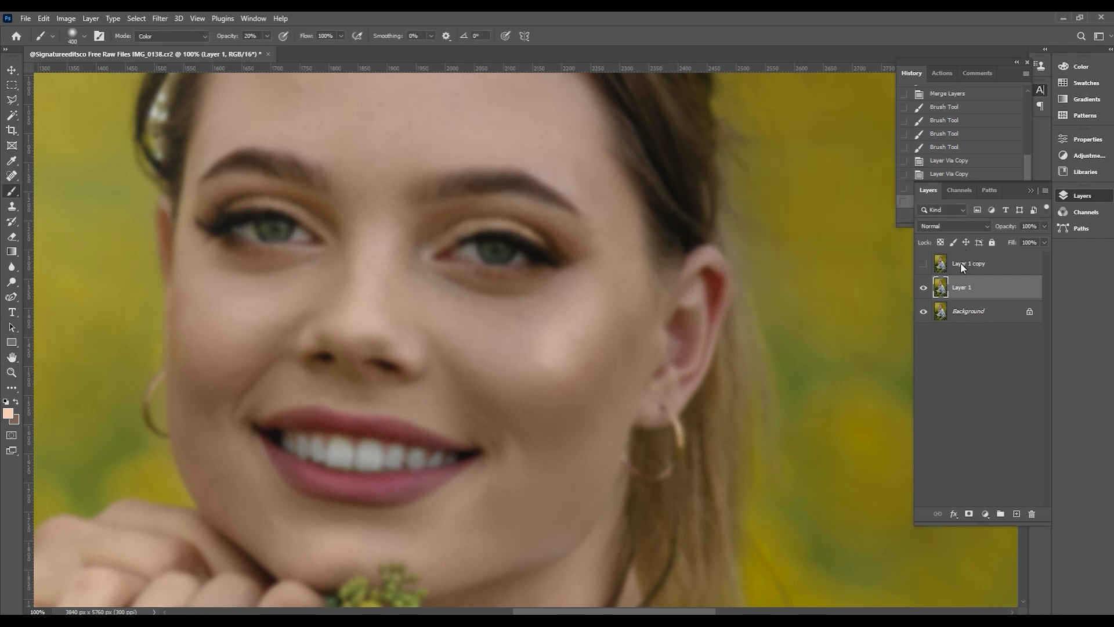
click(960, 262)
click(924, 264)
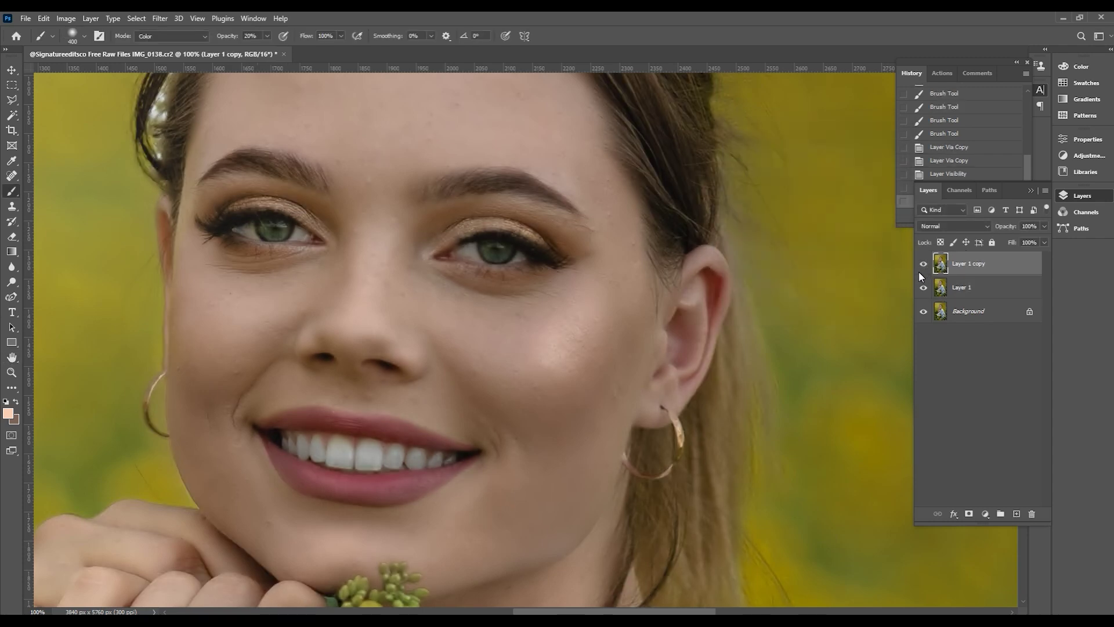
key(alt+i)
Apply Image from Layer 1 onto Layer 1 copy in Subtract mode for a grey high-pass result
key(y)
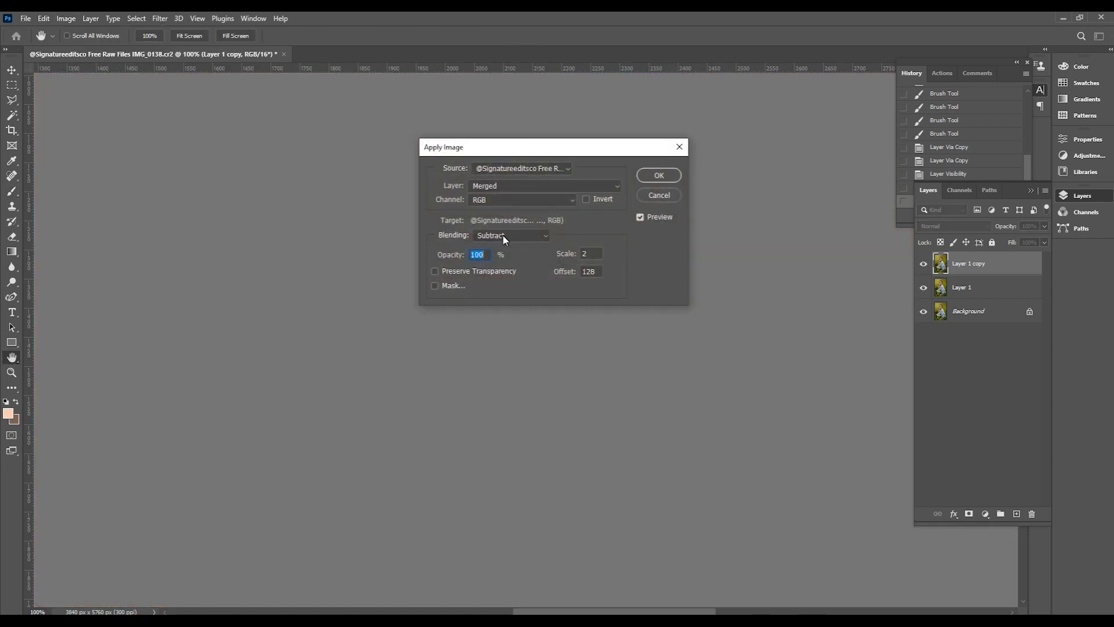
click(503, 235)
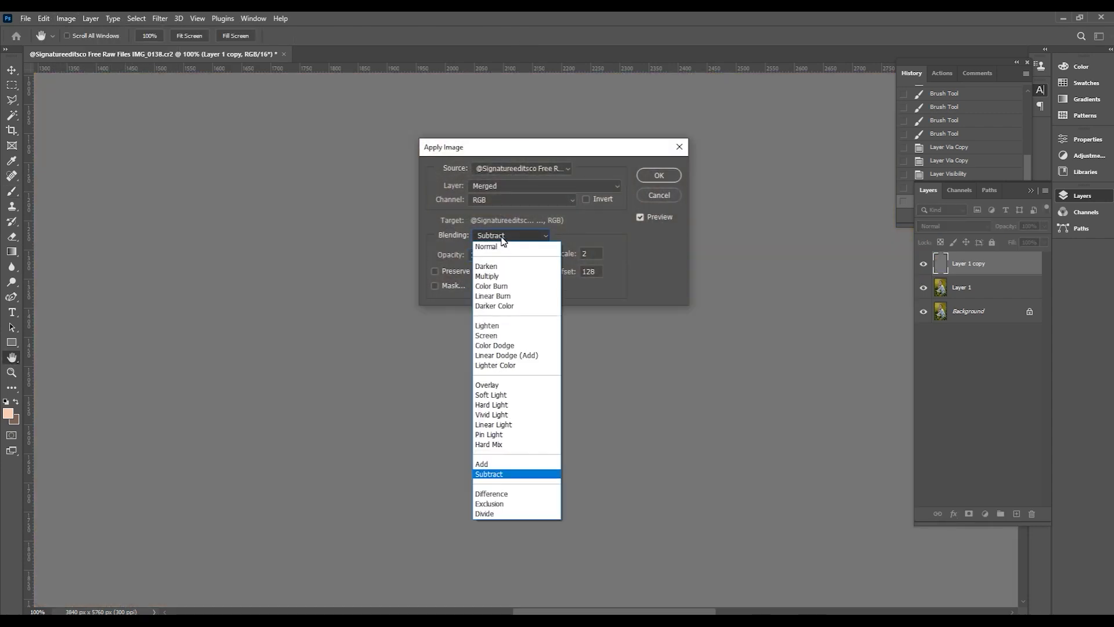
click(514, 236)
click(505, 186)
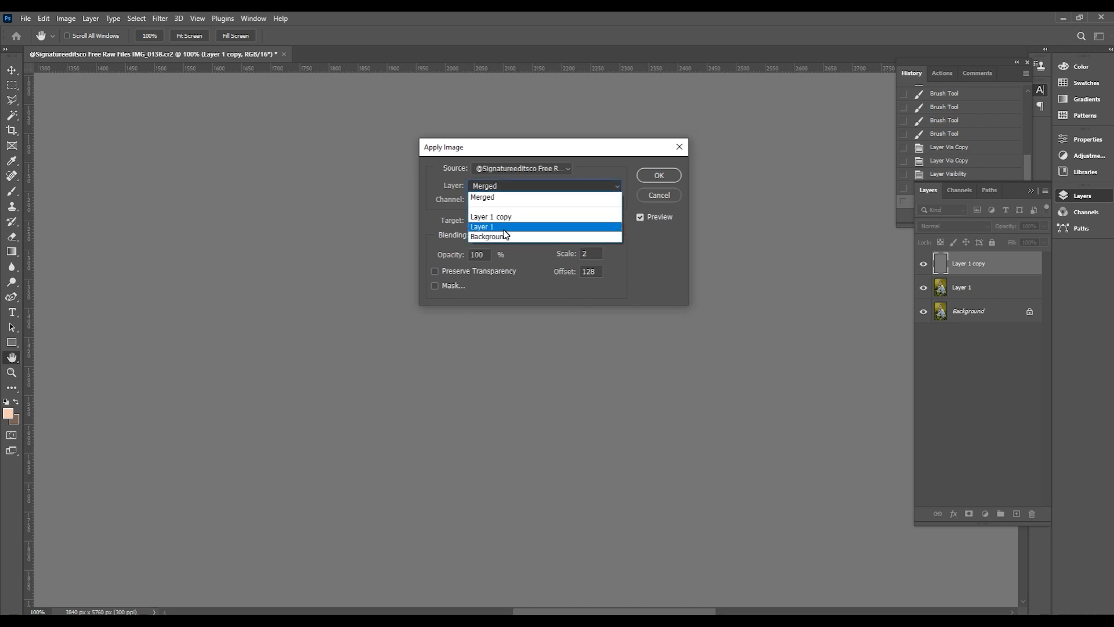
click(502, 227)
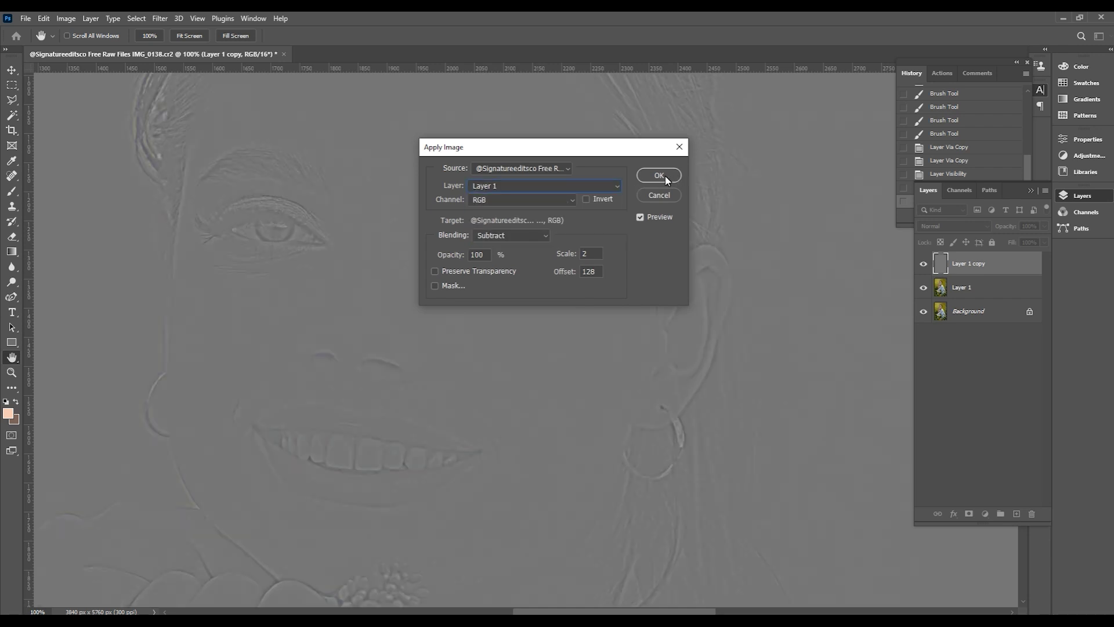
click(968, 226)
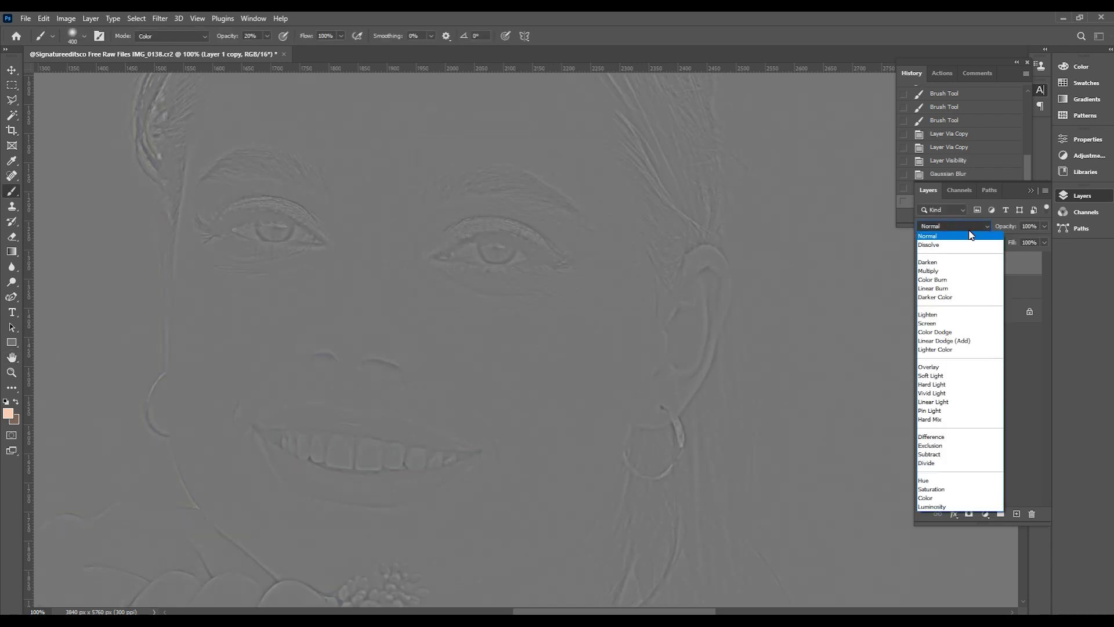
Set Layer 1 copy to Linear Light, hide it, and select Layer 1
click(946, 403)
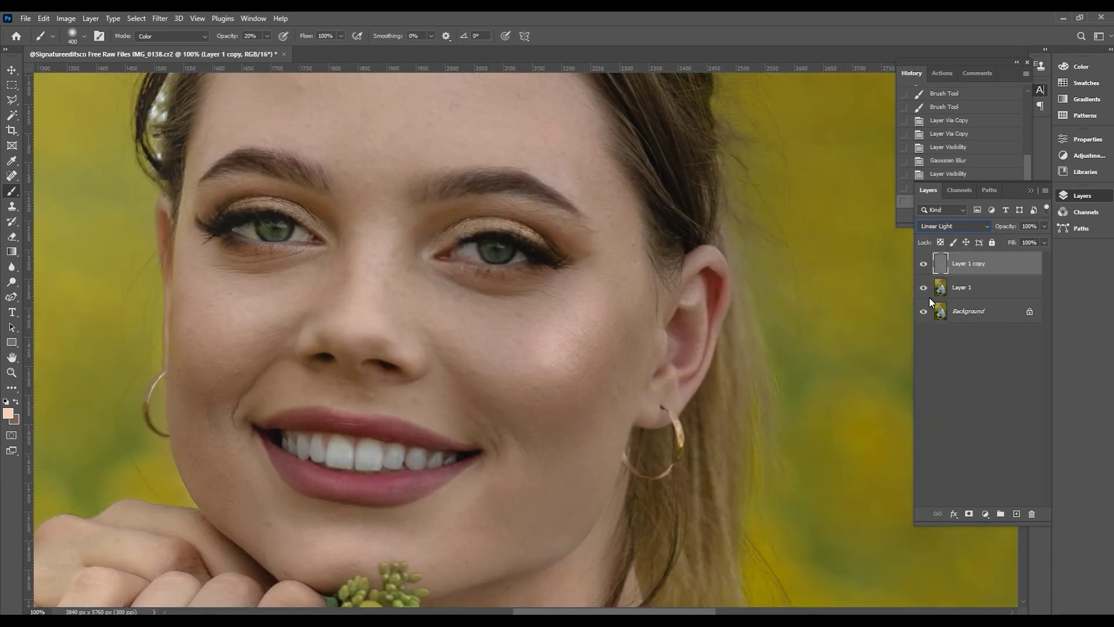
click(924, 264)
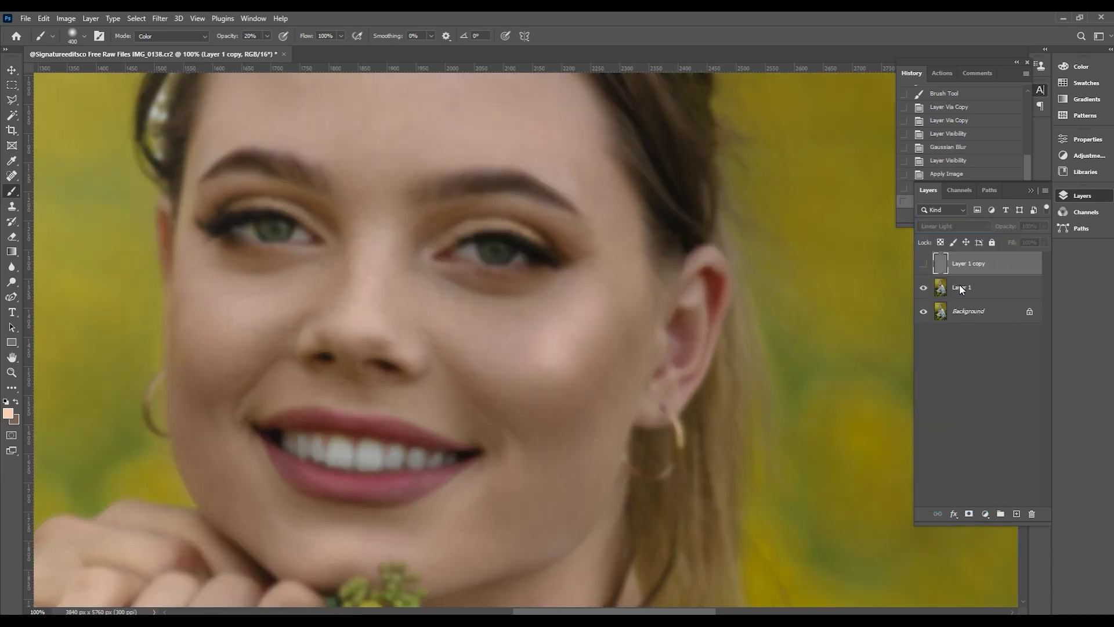
click(960, 286)
Duplicate Layer 1 and apply Camera Raw Noise Reduction 100 with Detail 0 to the copy
key(ctrl+j)
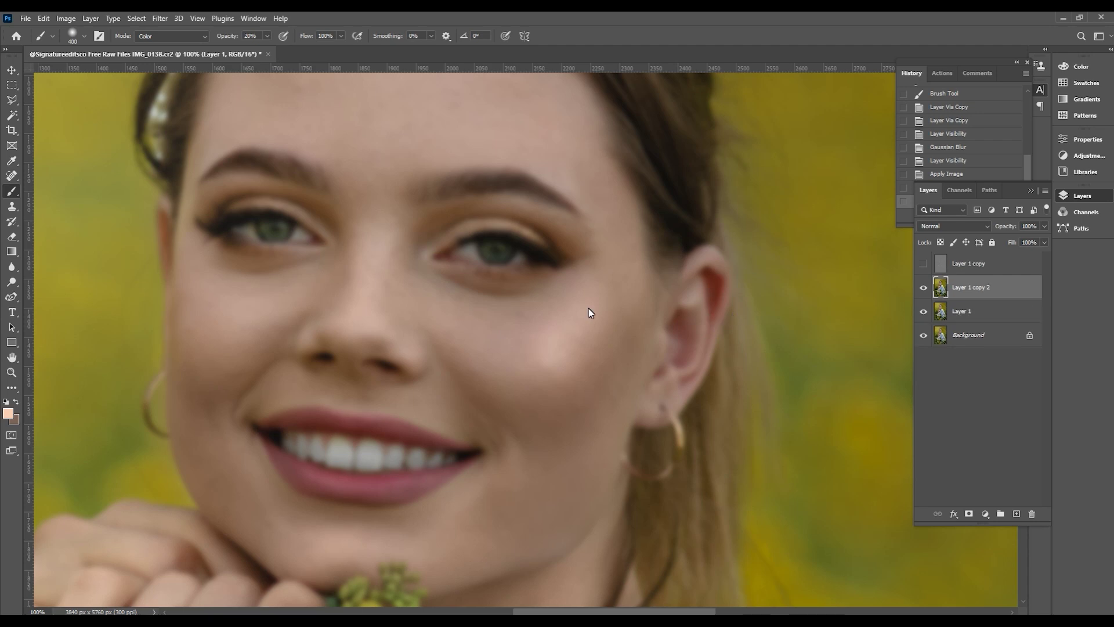
key(alt+t)
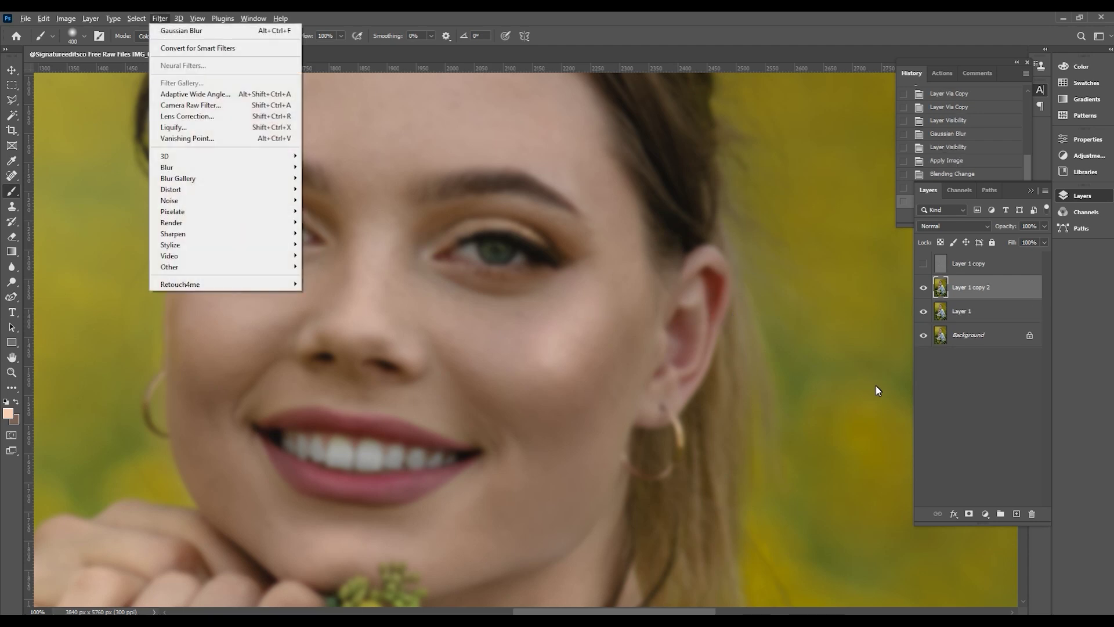
click(235, 107)
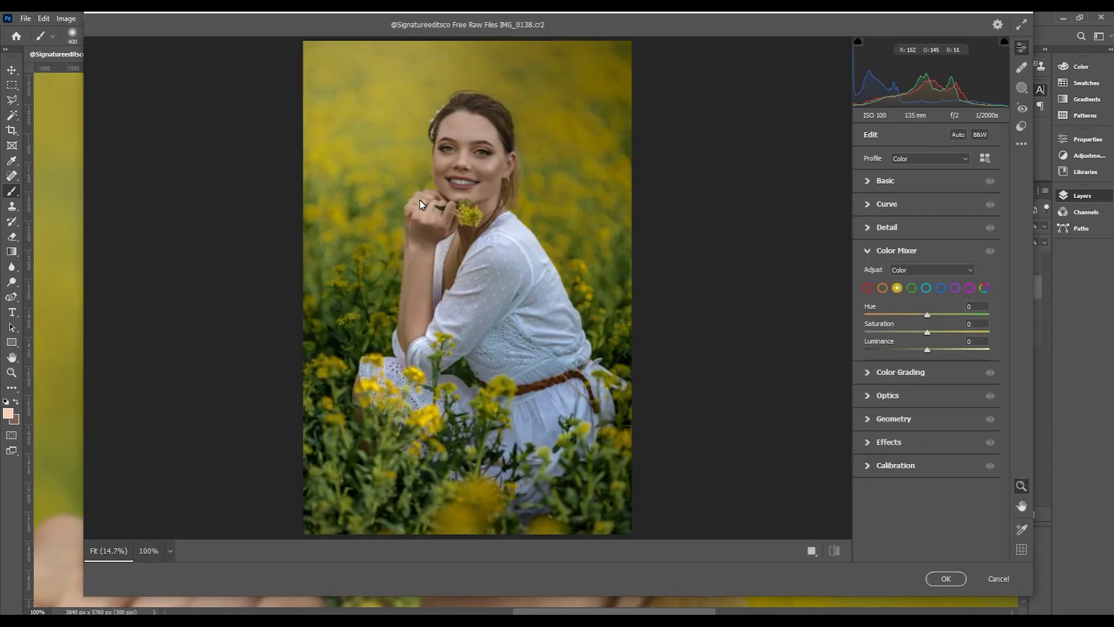
click(493, 148)
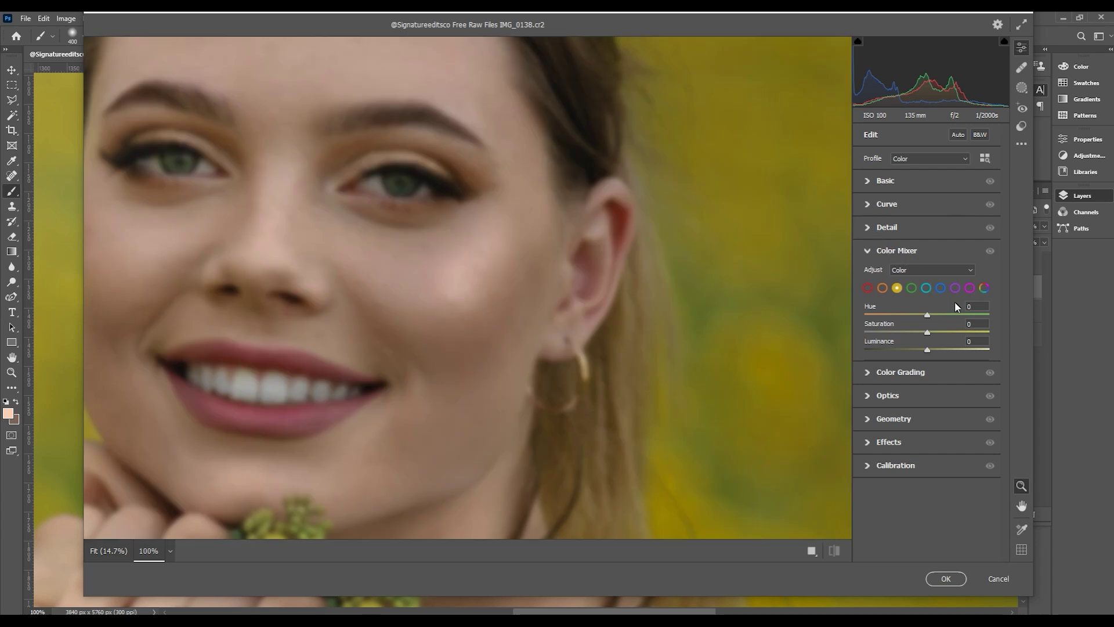
click(877, 227)
drag(942, 277, 993, 278)
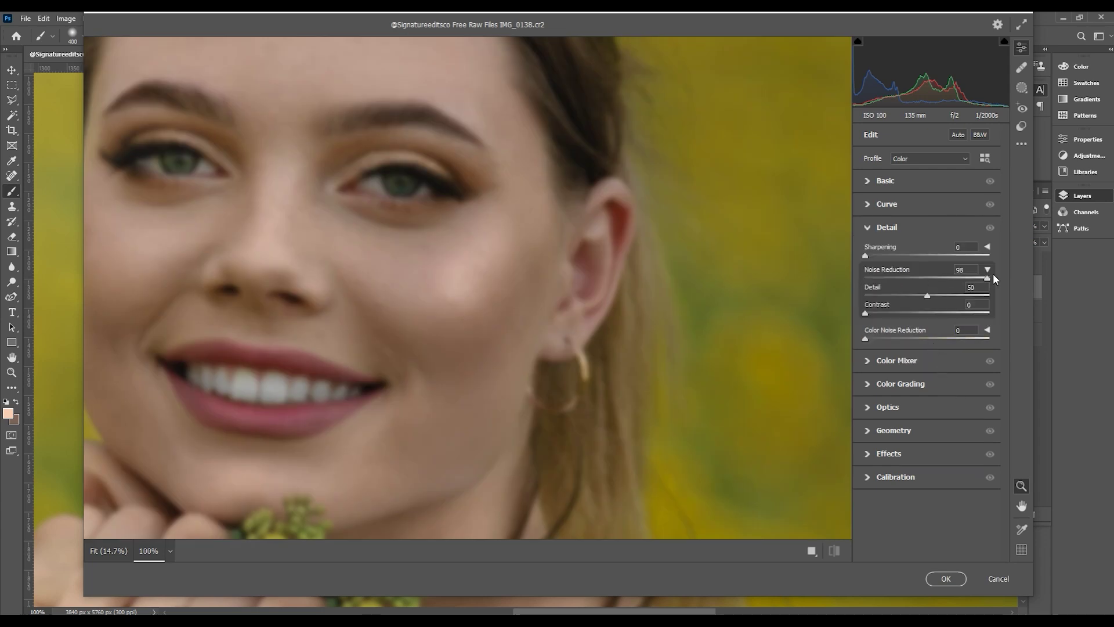
drag(900, 295, 864, 296)
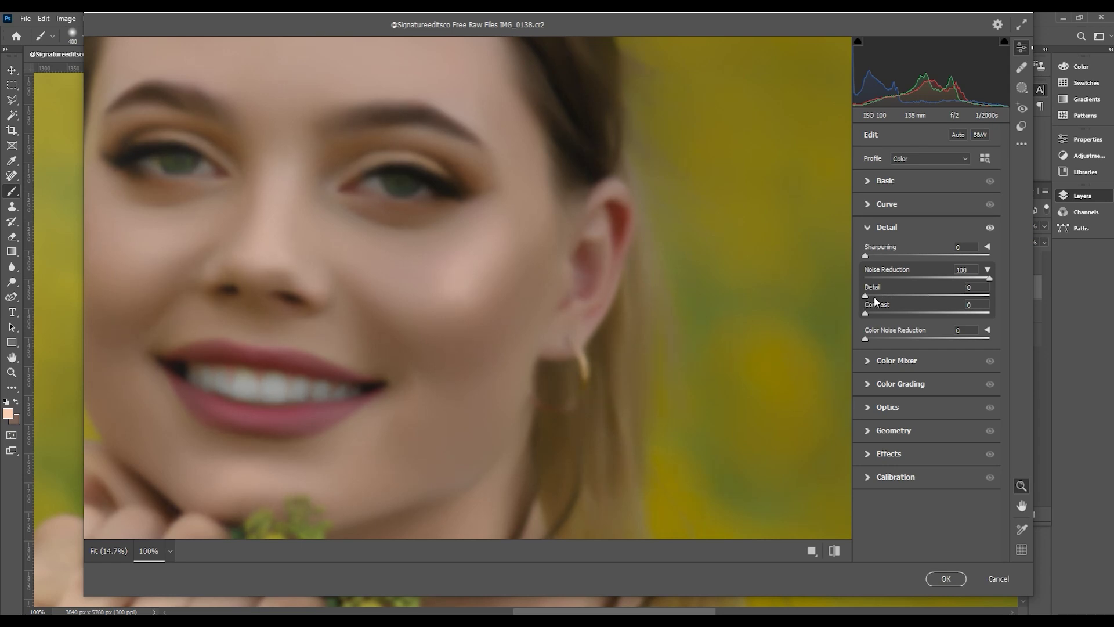
key(Return)
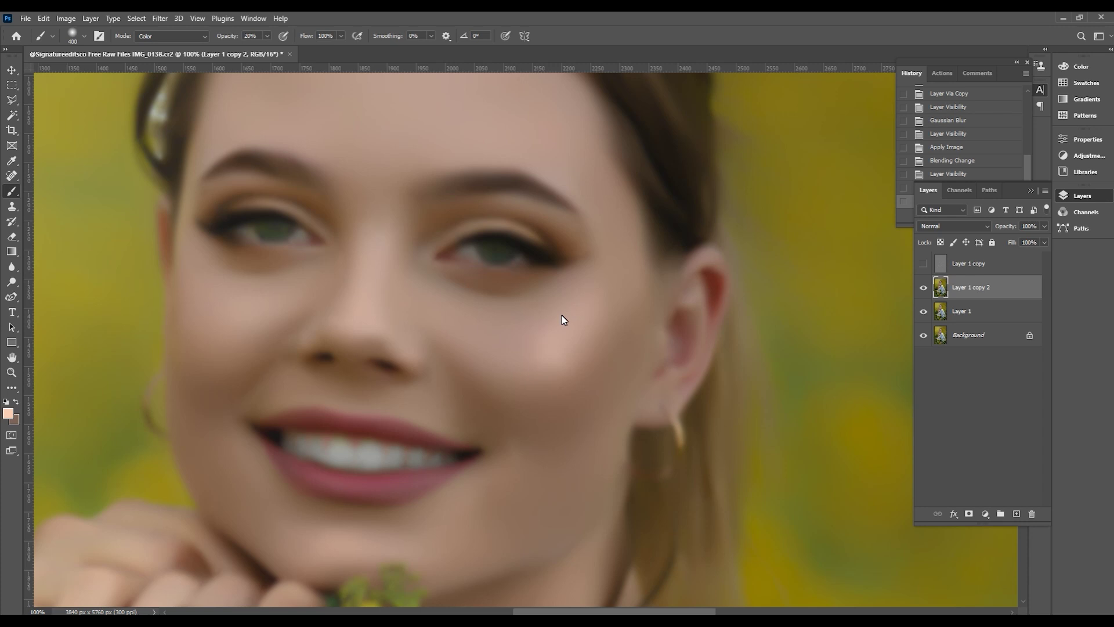
key(ctrl+j)
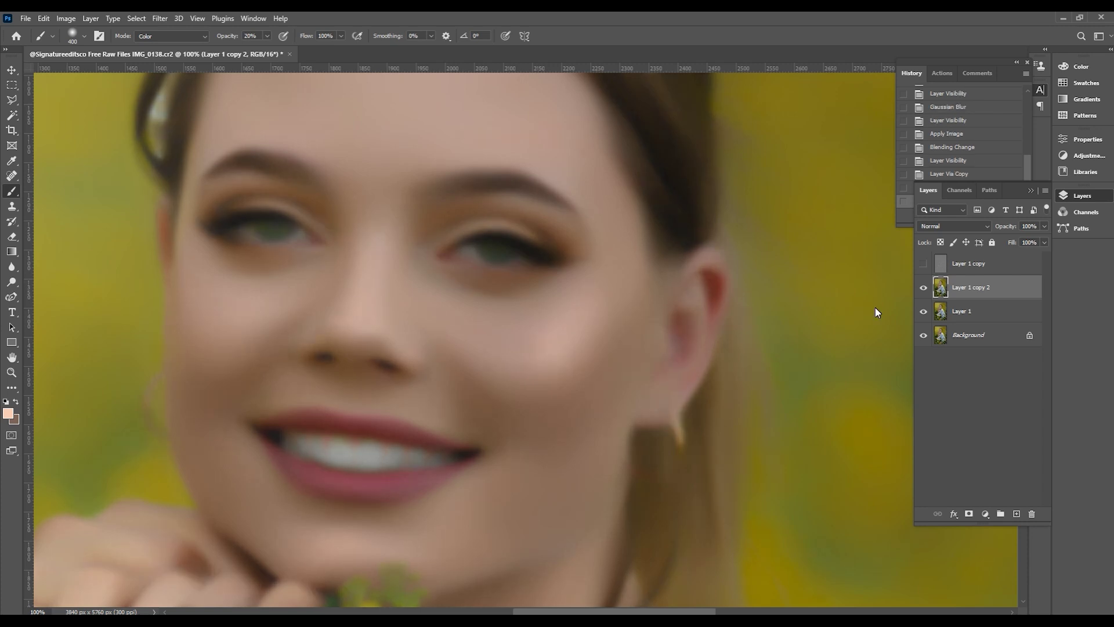
Split Layer 1 copy 2's Underlying Layer Blend If sliders to 59/149 and 46/204
right_click(963, 288)
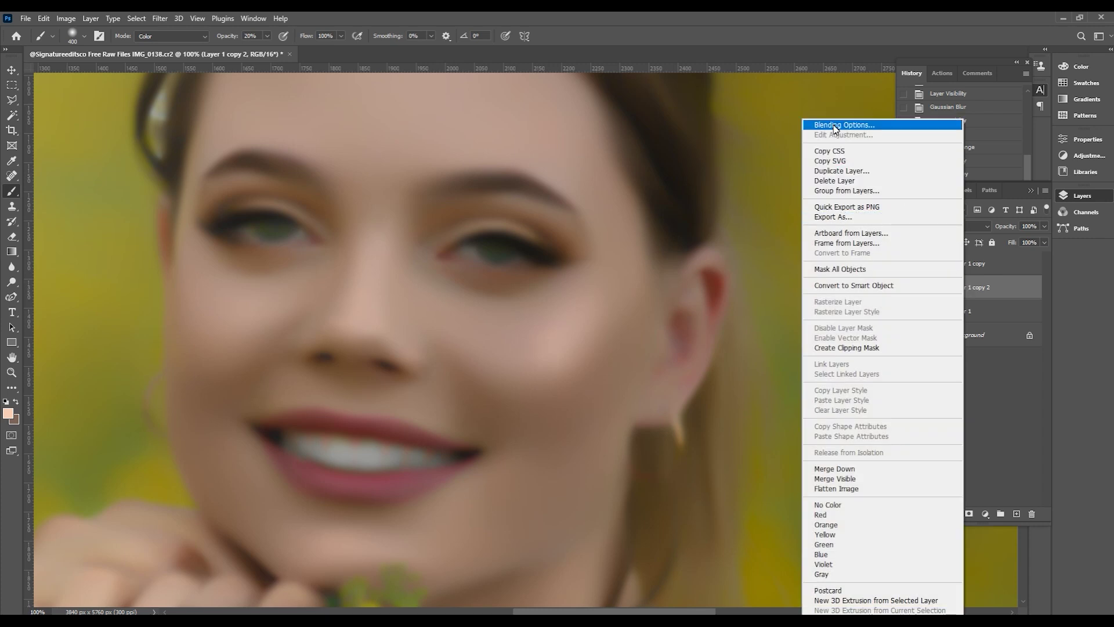
click(844, 125)
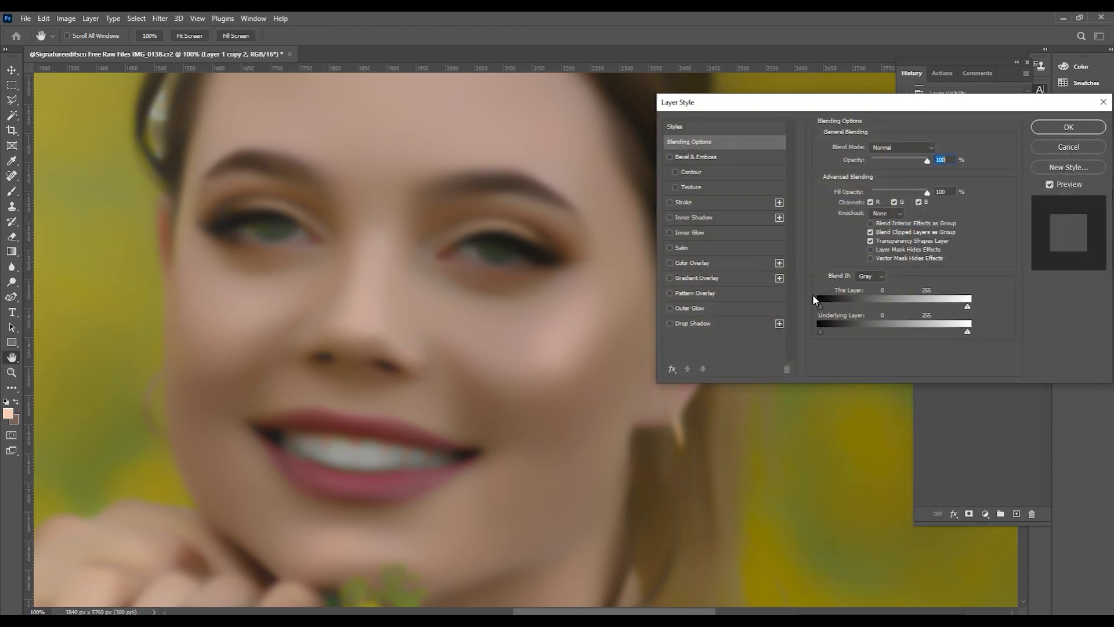
drag(835, 330, 917, 331)
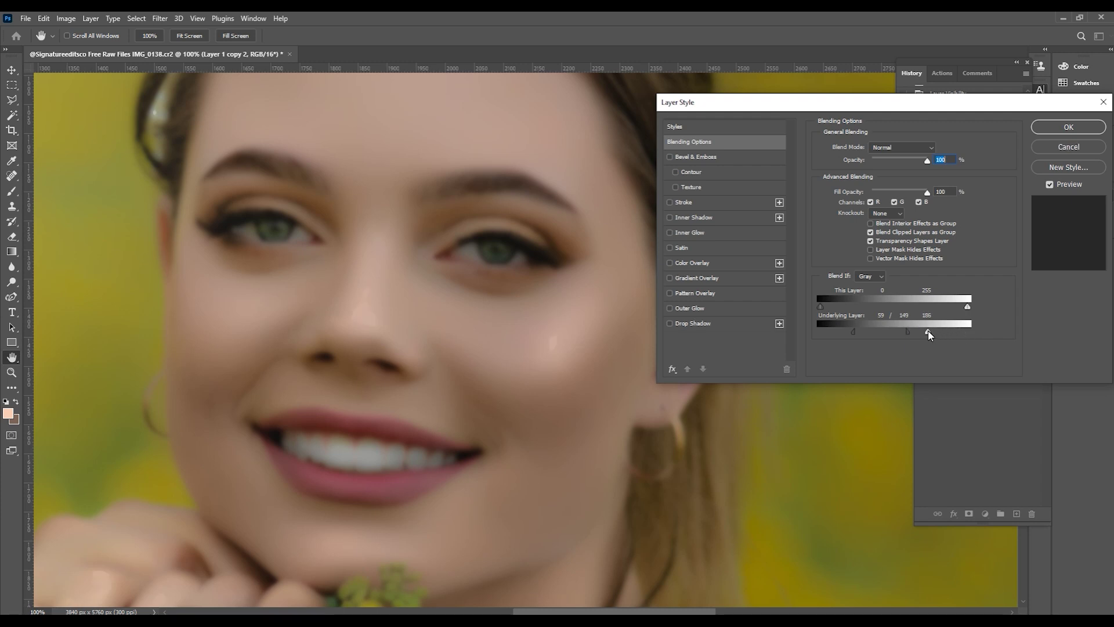
key(alt)
drag(925, 332, 892, 332)
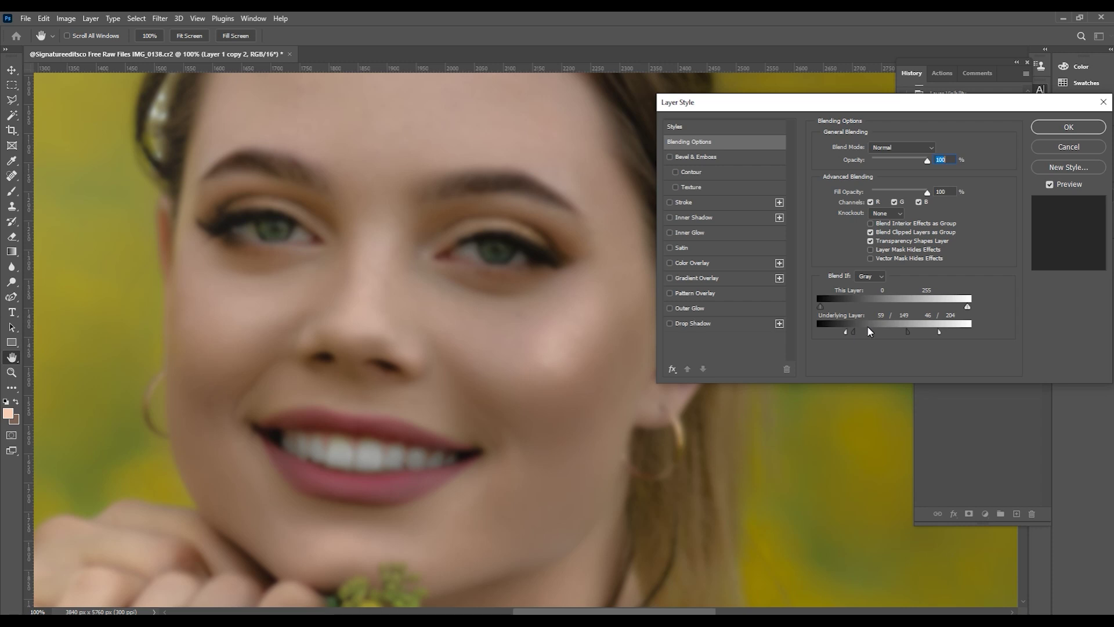
click(1054, 128)
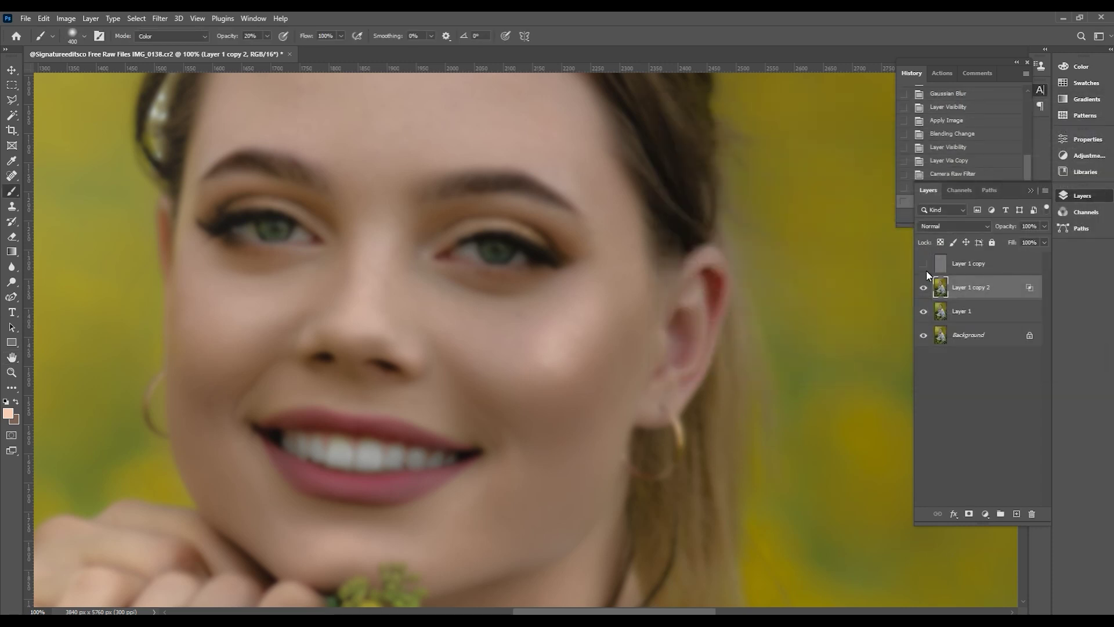
Show the texture layer, then select both smoothing layers and merge them into one
click(923, 263)
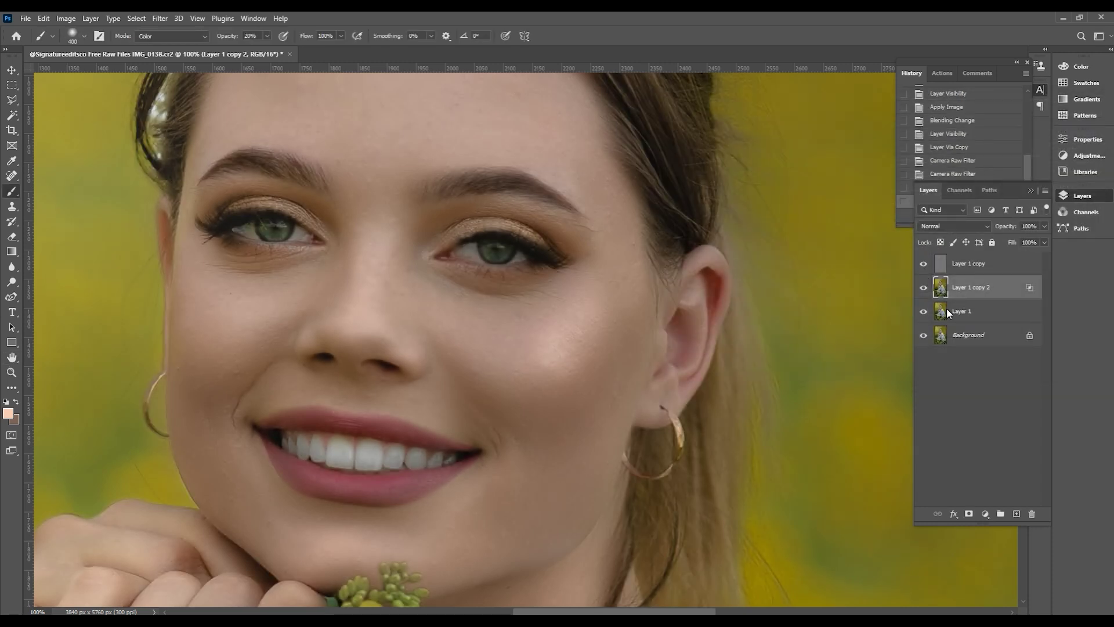
click(923, 288)
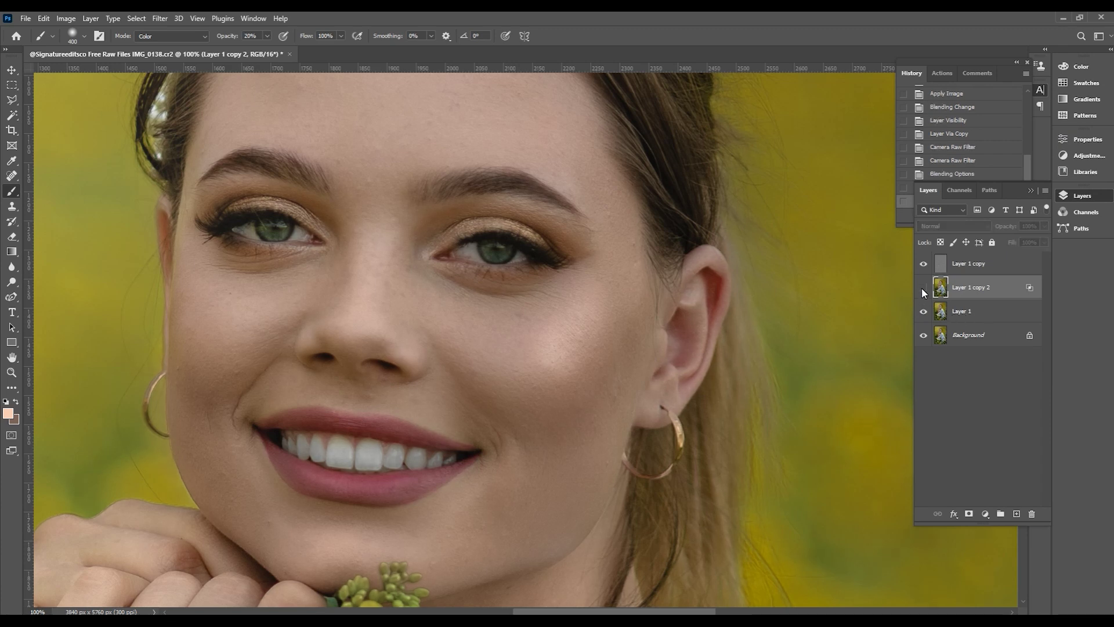
shift+click(977, 312)
key(ctrl+j)
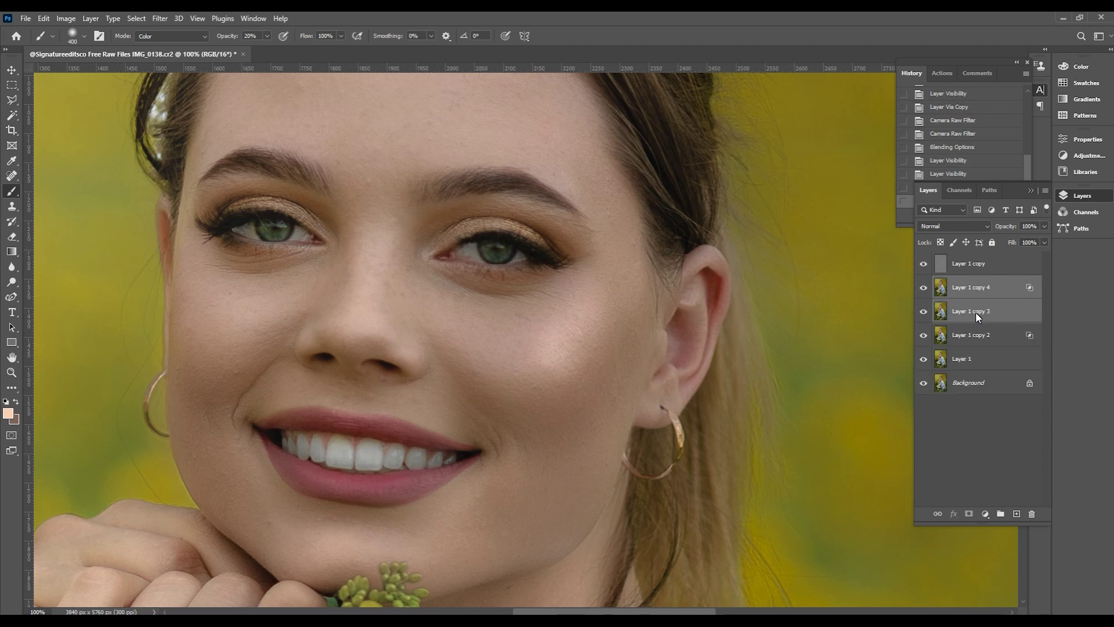
key(ctrl+z)
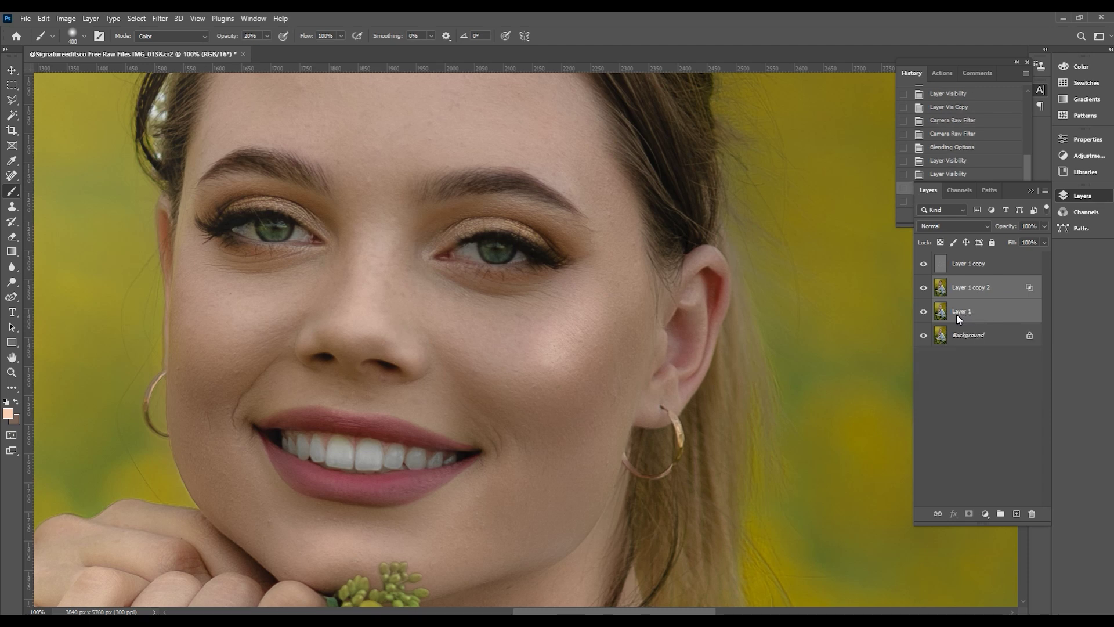
key(ctrl+e)
Duplicate the merged smoothing layer and set the copy to Multiply
key(ctrl+j)
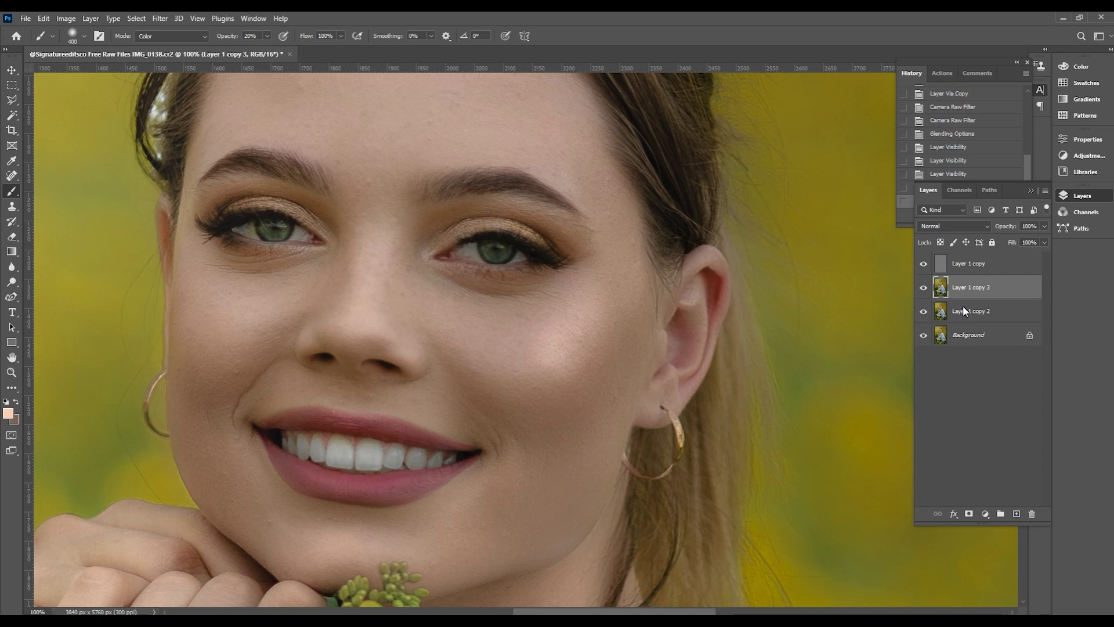
click(946, 227)
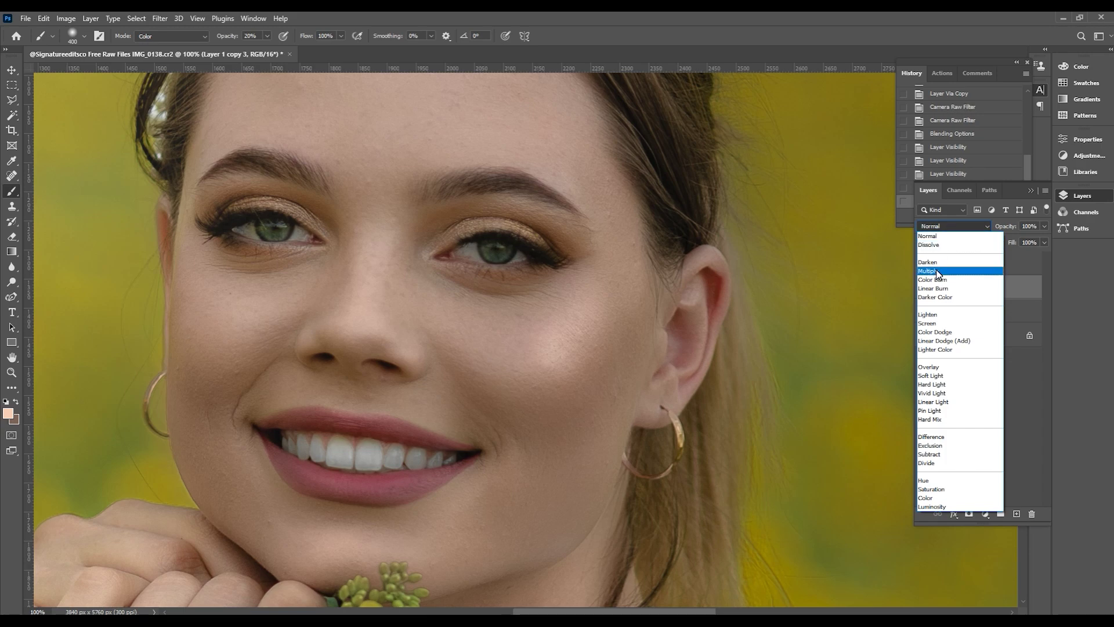
click(937, 272)
key(ctrl+e)
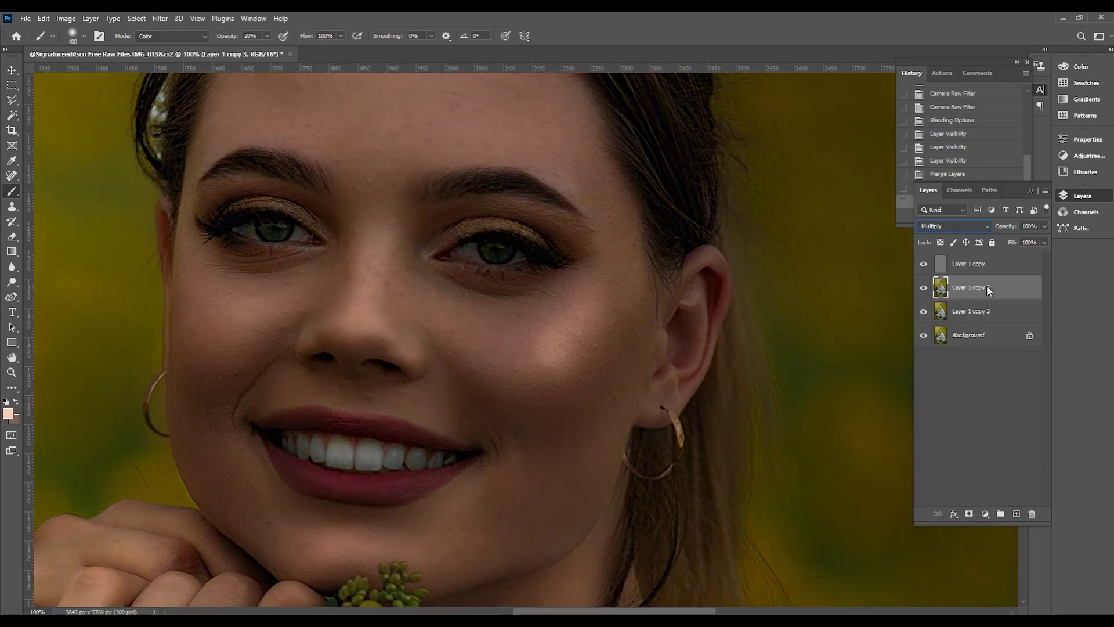
Split the Multiply layer's Underlying Layer Blend If sliders to feather out its shadows and highlights
right_click(956, 118)
click(987, 123)
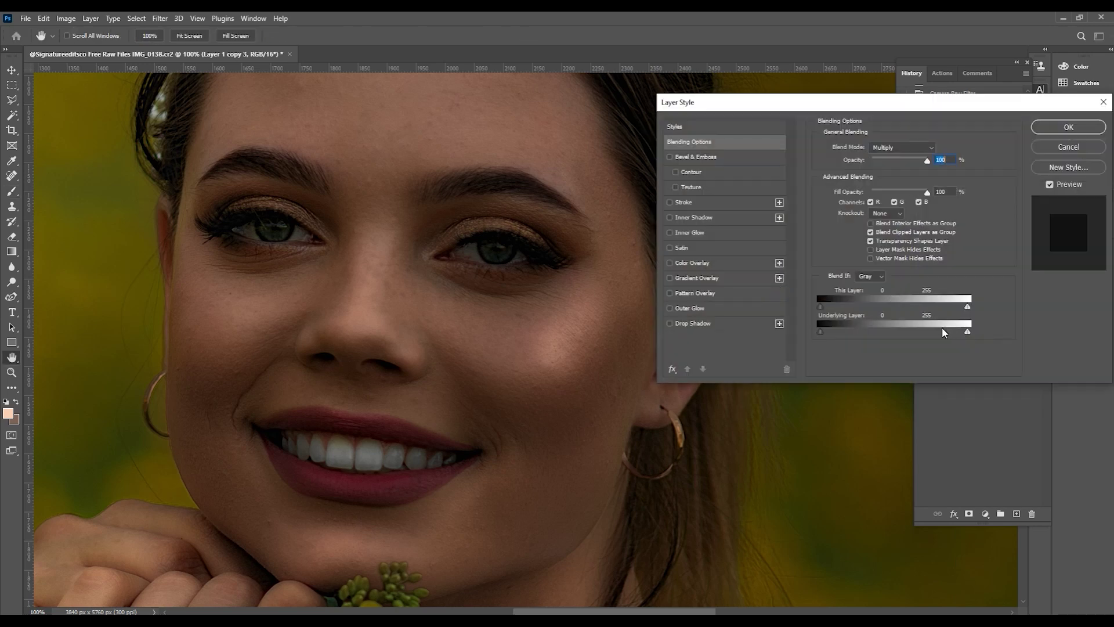
mouse_move(968, 331)
mouse_down()
mouse_move(918, 331)
mouse_move(952, 331)
mouse_up()
key(alt)
mouse_move(931, 331)
mouse_down()
mouse_move(962, 331)
mouse_move(870, 332)
mouse_up()
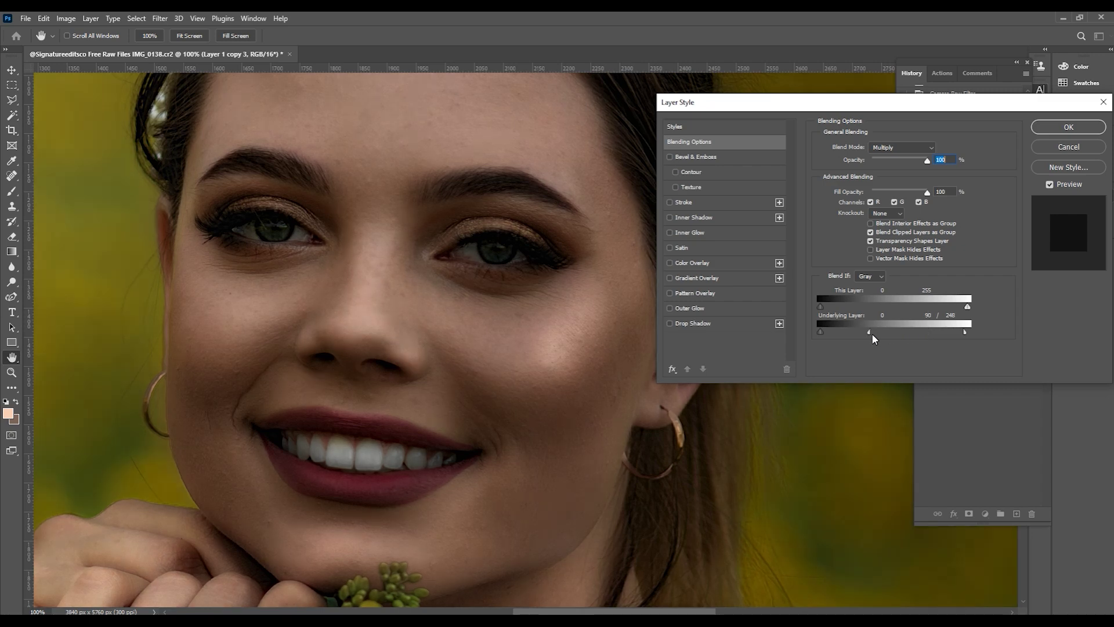
drag(820, 332, 836, 332)
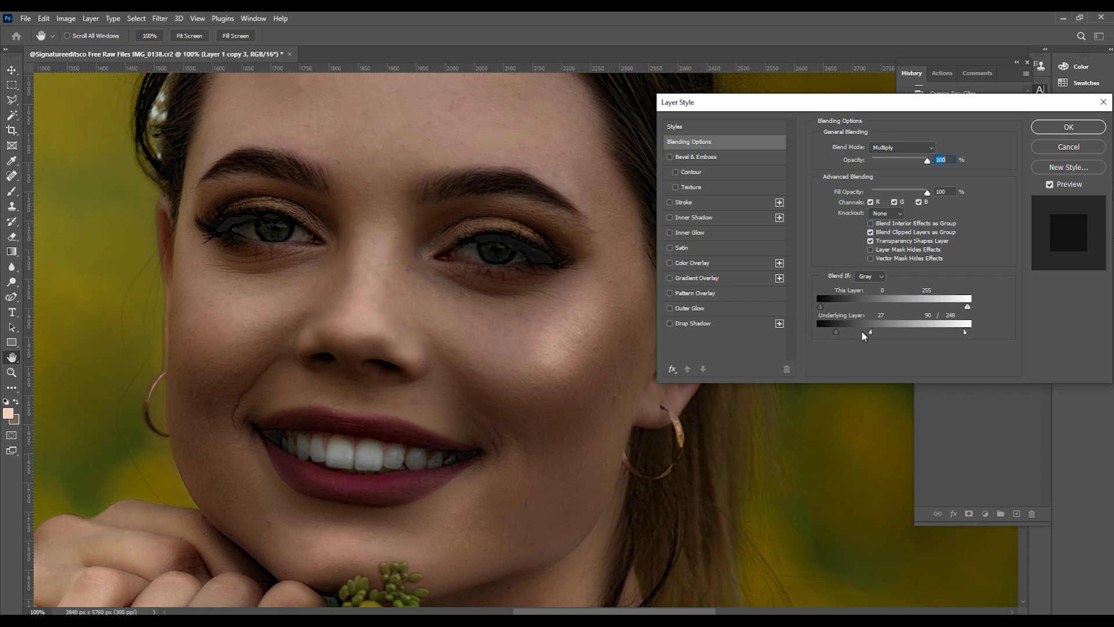
drag(836, 332, 861, 332)
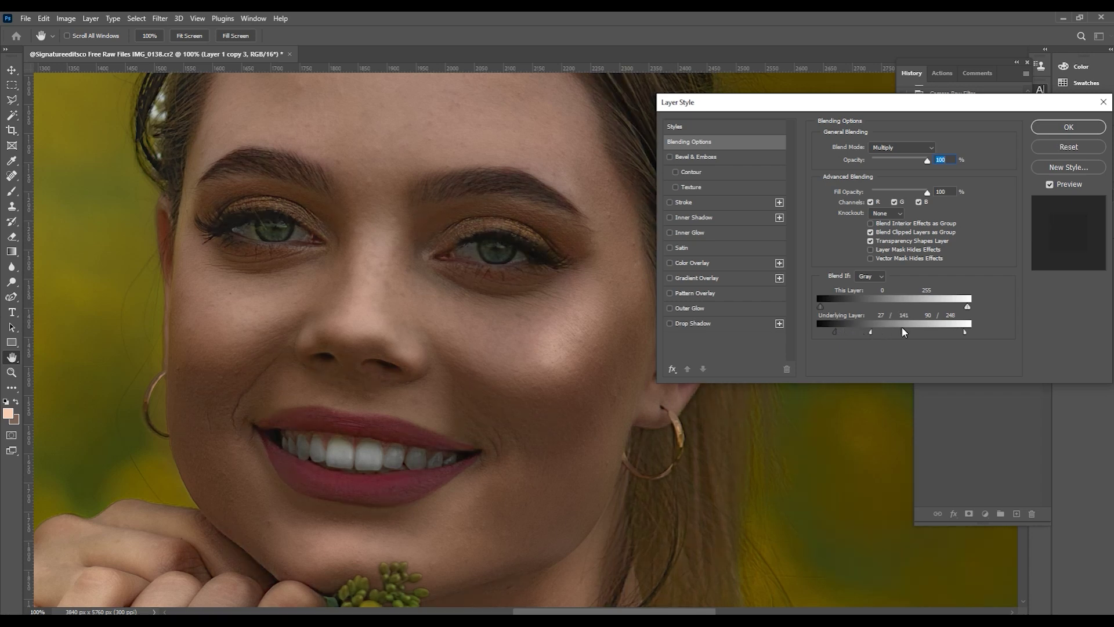
drag(903, 328, 942, 326)
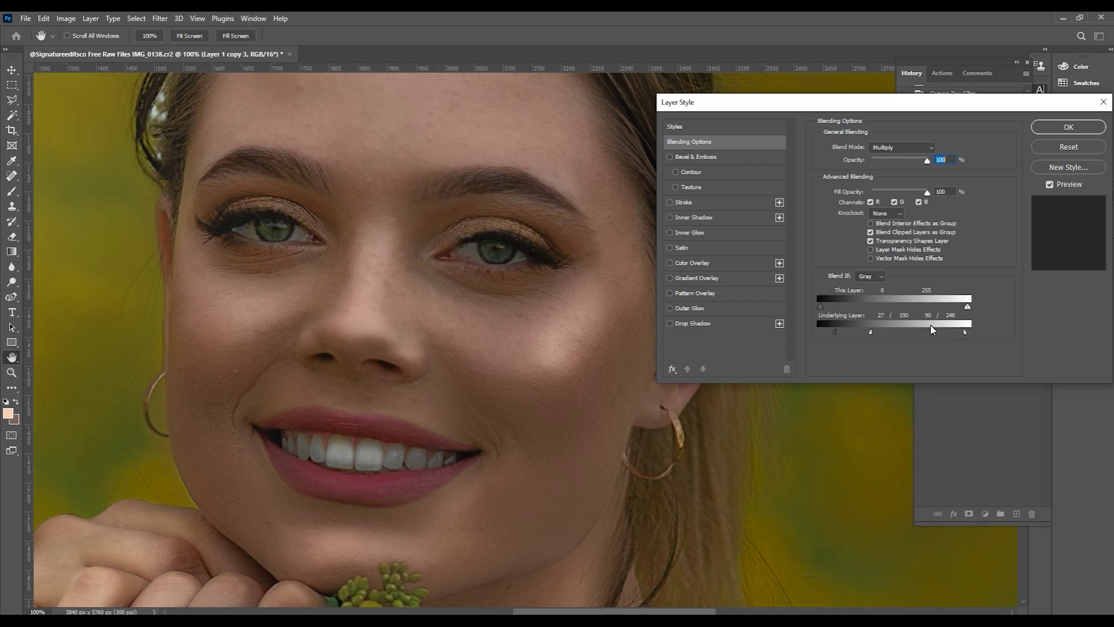
drag(963, 332, 959, 333)
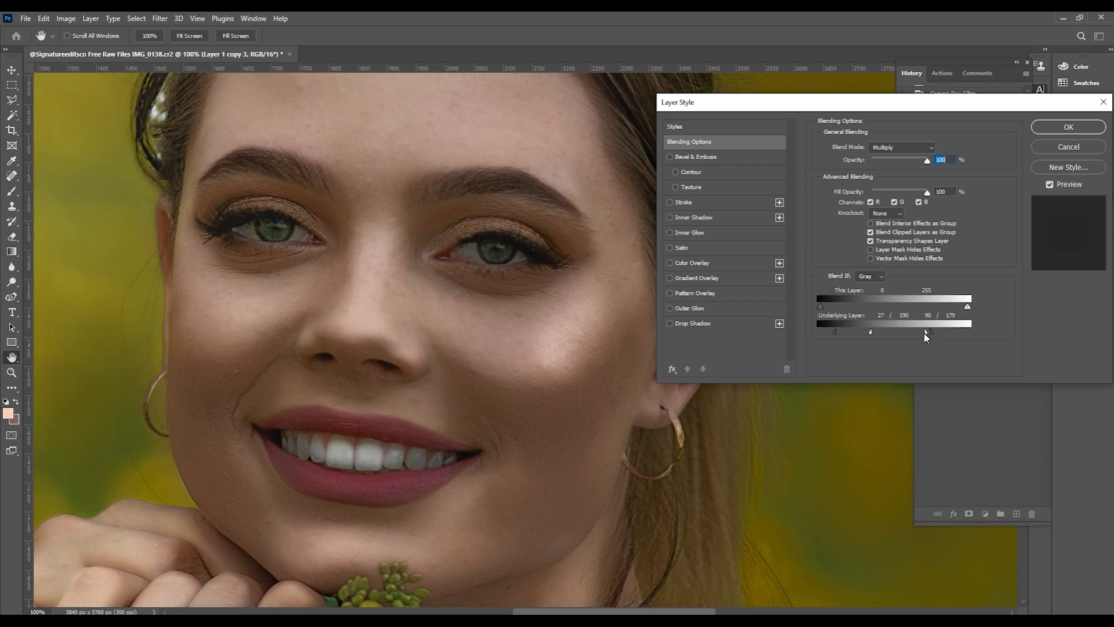
click(1064, 129)
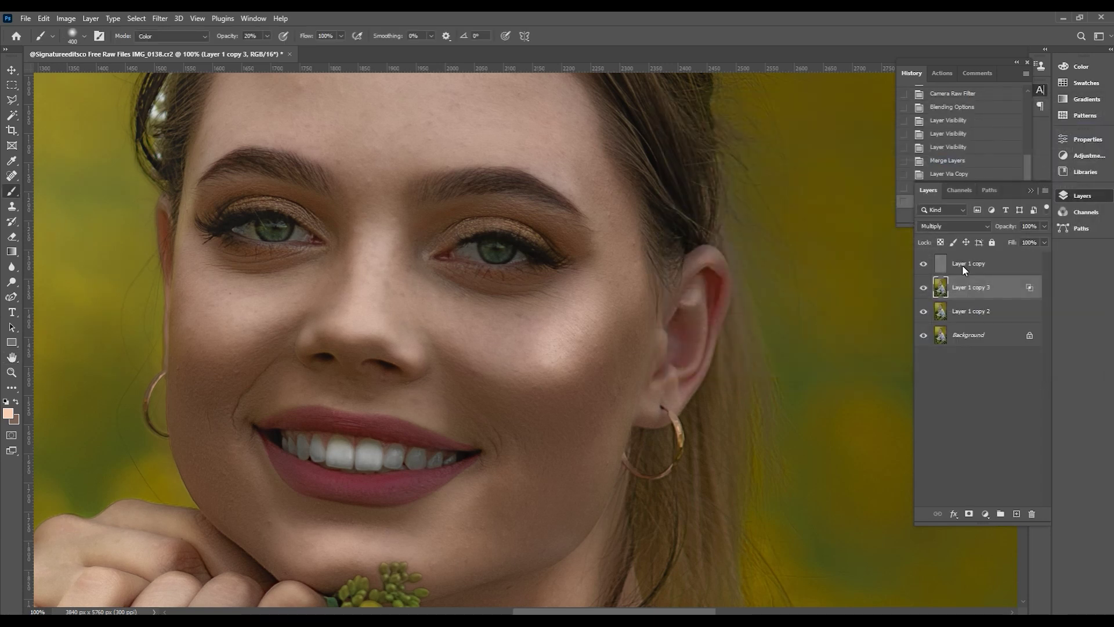
Set the Multiply layer's opacity to 32%
click(1044, 226)
click(996, 238)
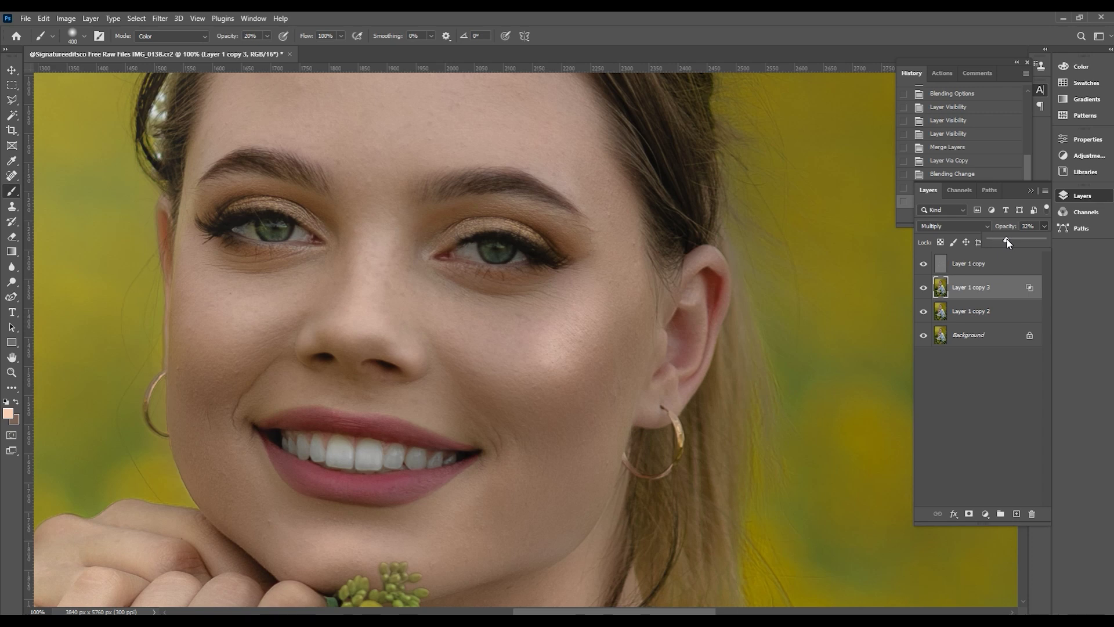
click(1007, 239)
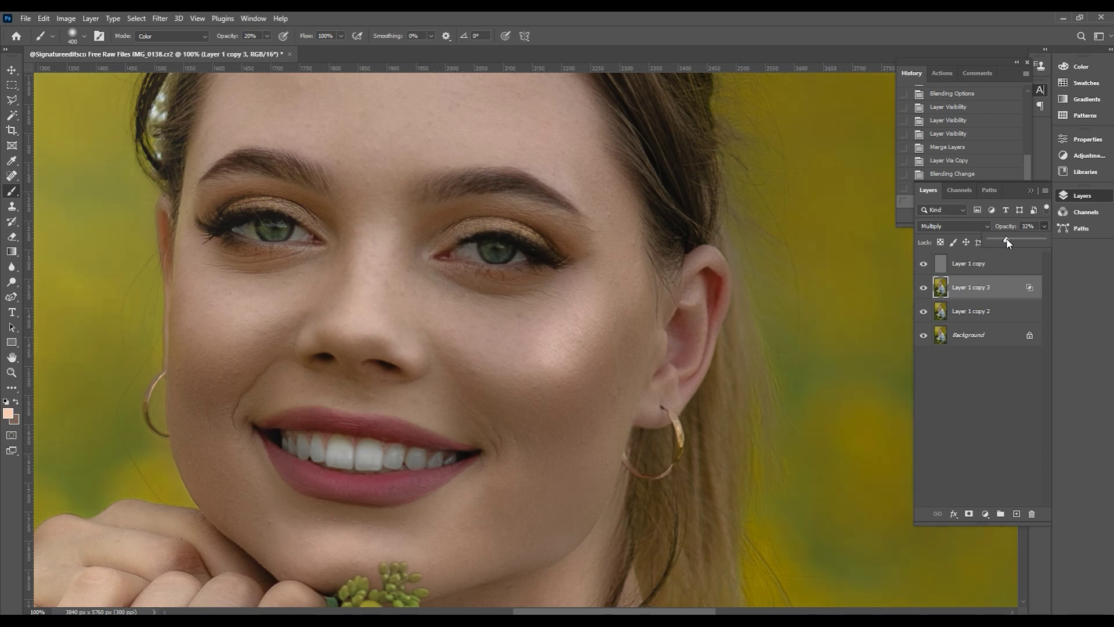
Select Layer 1 copy 2 and Layer 1 copy too, and merge the three layers
shift+click(982, 312)
shift+click(982, 271)
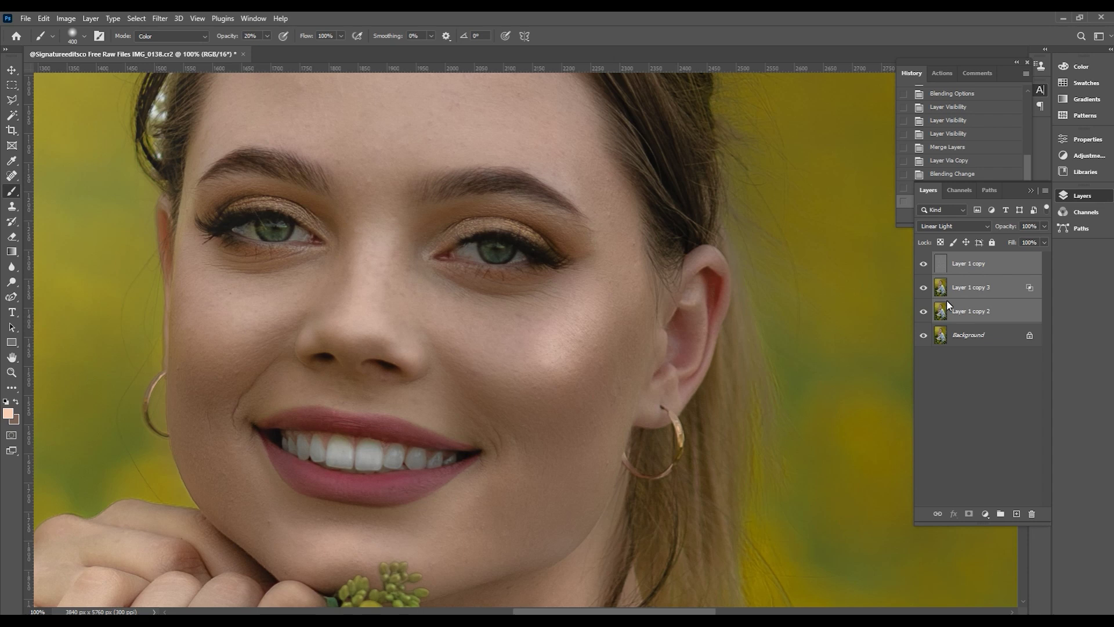
key(ctrl+e)
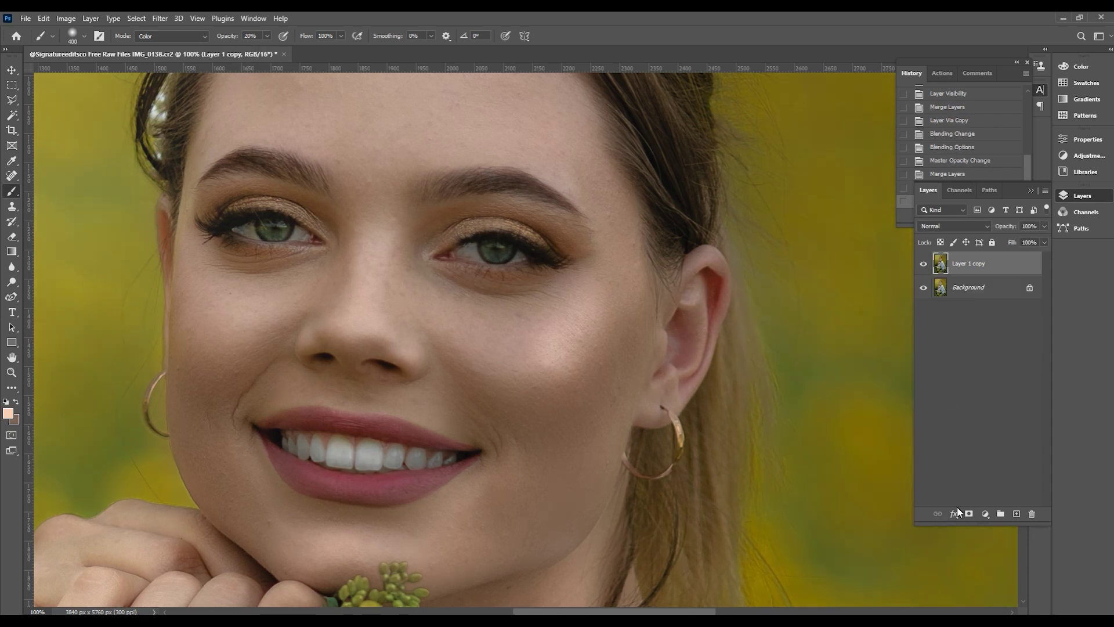
Apply Levels to the merged layer with input black 6 and white 244
key(ctrl+l)
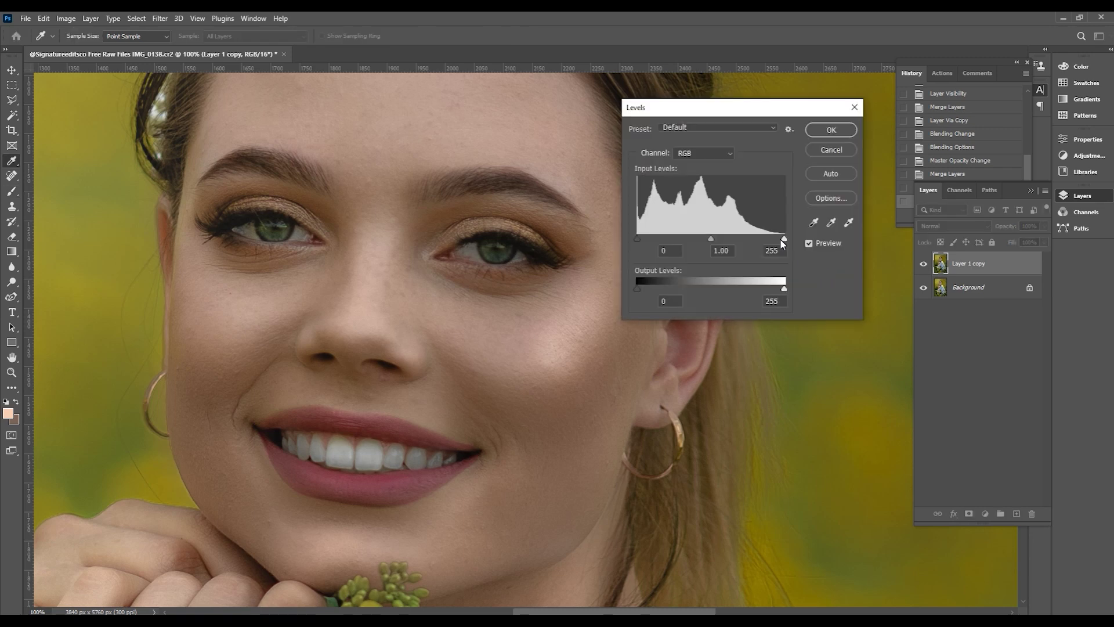
drag(785, 238, 778, 238)
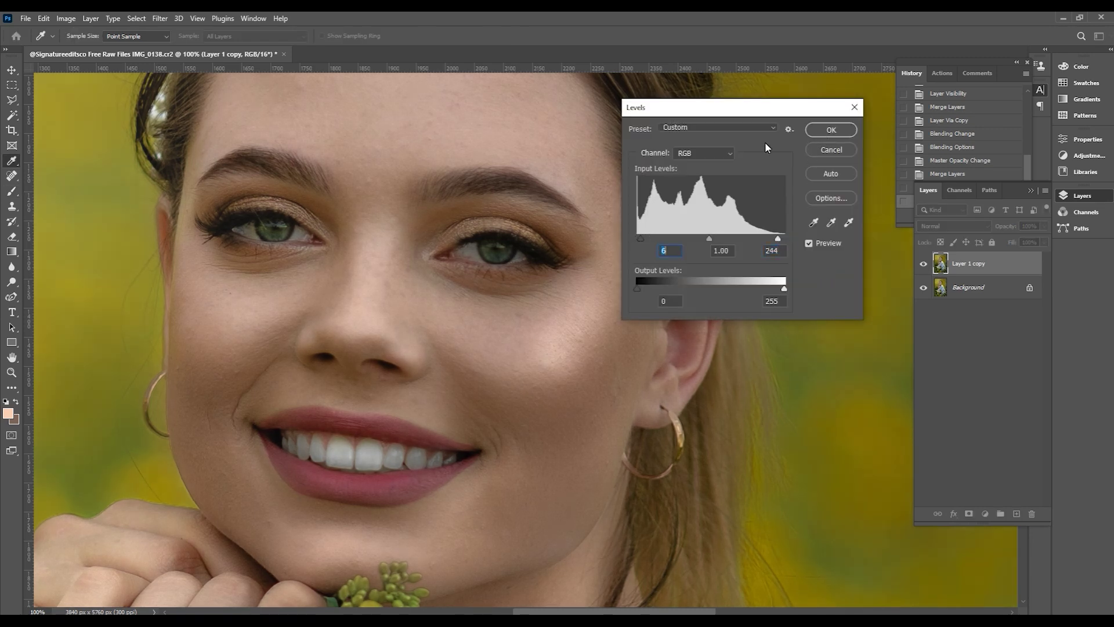
click(831, 130)
Add a black layer mask hiding the retouch layer and set the brush to 100% opacity
key(b)
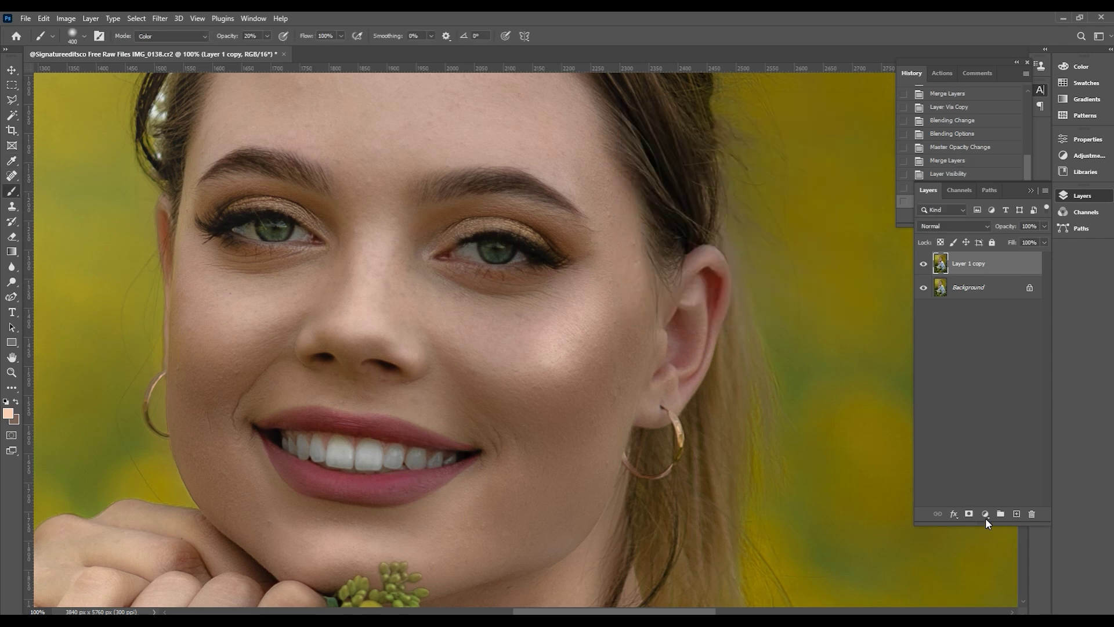
alt+click(969, 513)
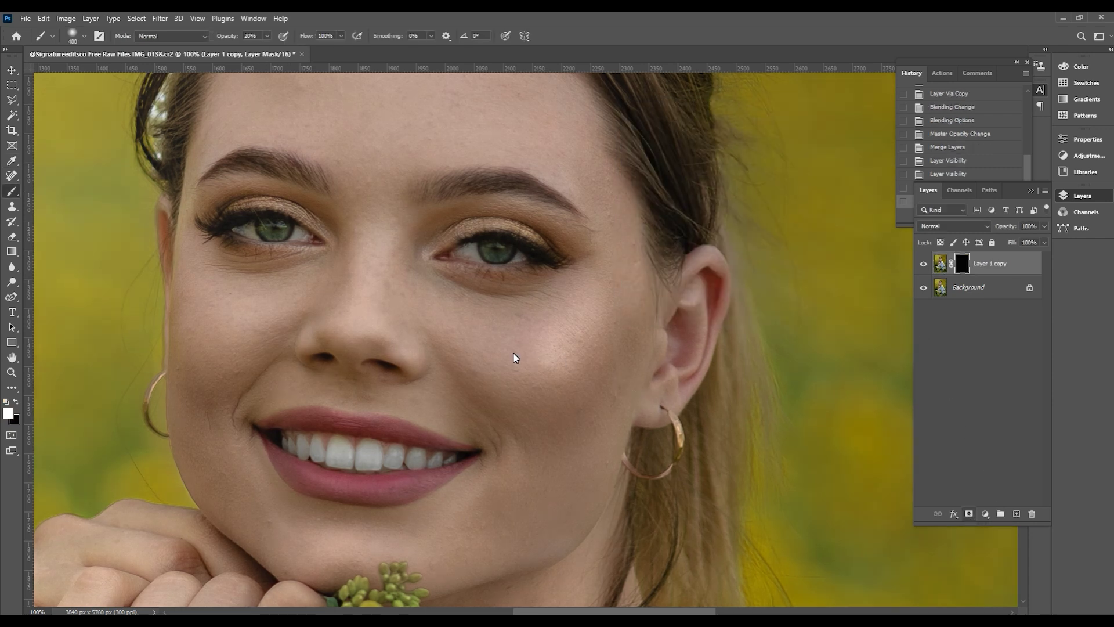
scroll(512, 355, down, 1)
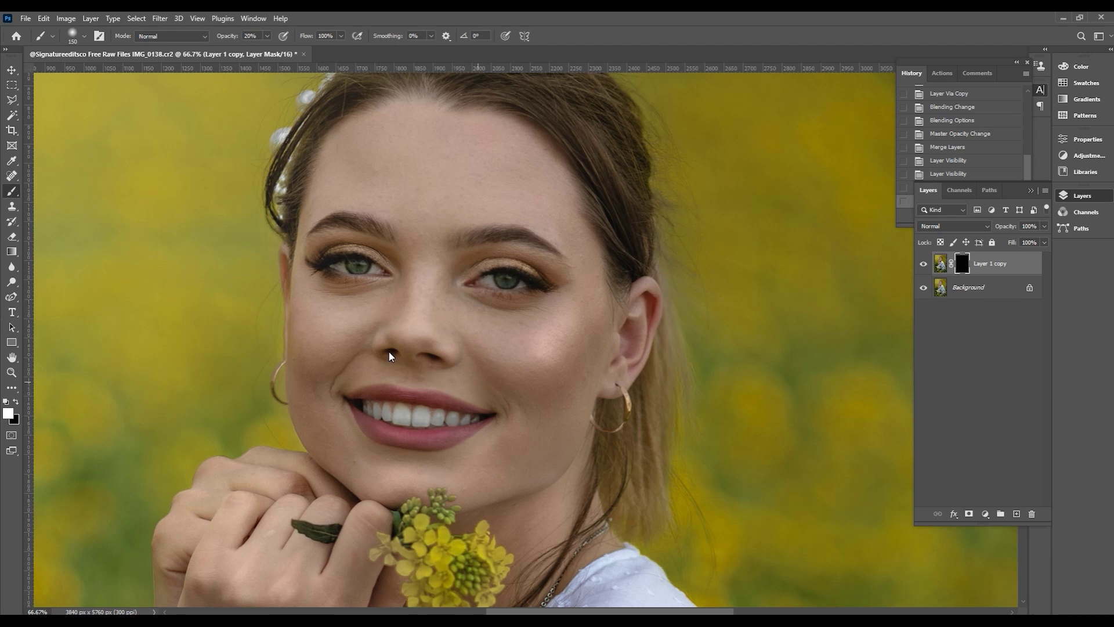
key(0)
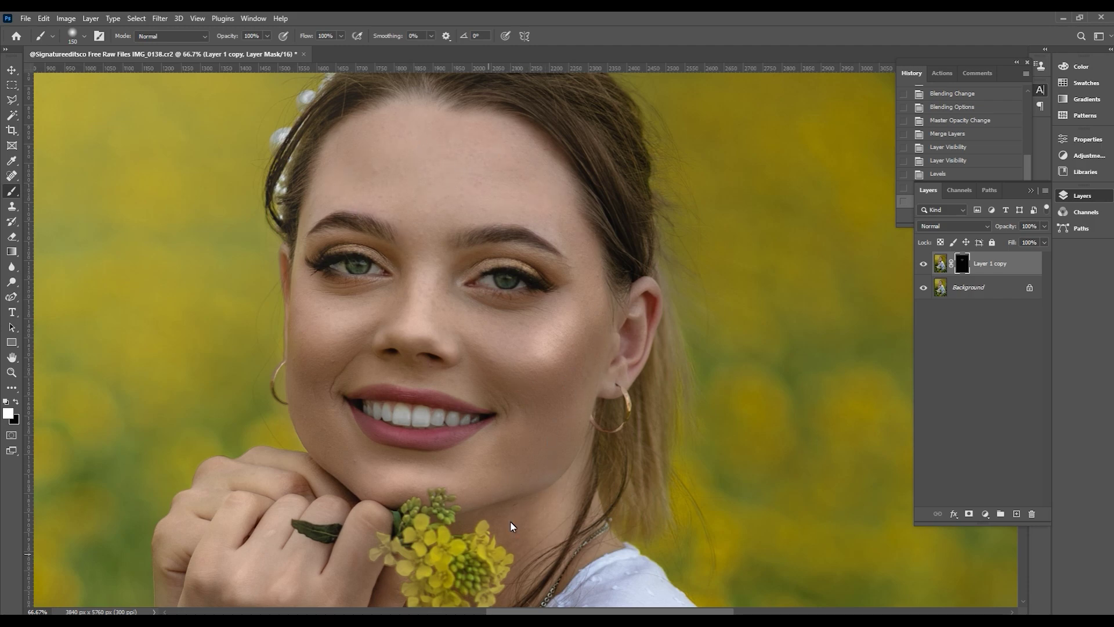
Paint the retouch back over the hands, skin and face, set 55% opacity, and flatten
drag(323, 538, 554, 165)
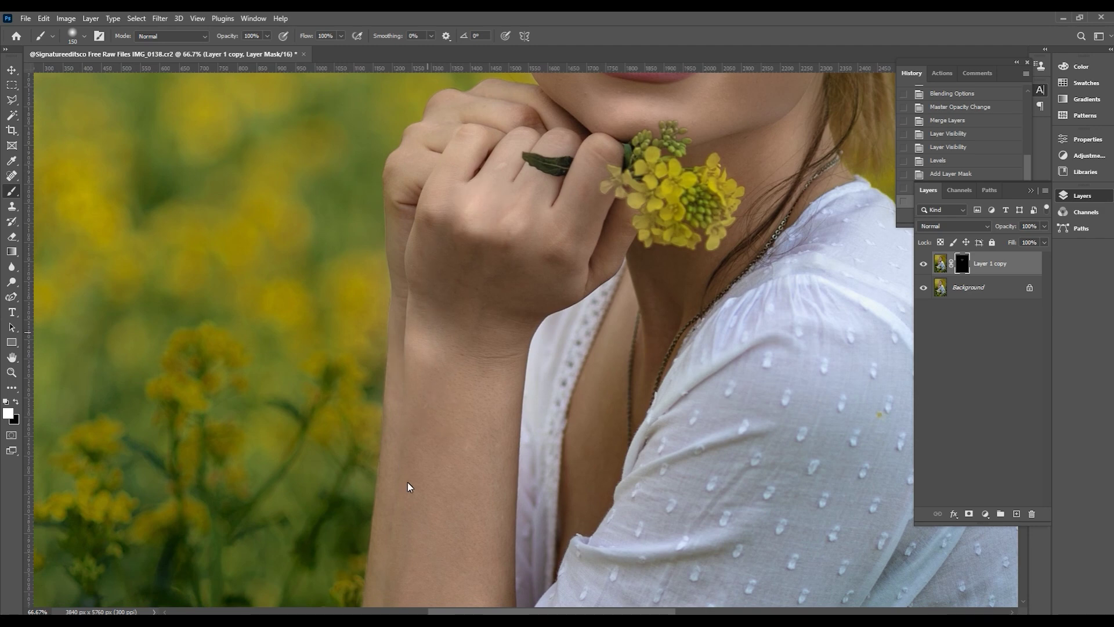
drag(477, 527, 509, 448)
key(bracketright)
key(ctrl+minus)
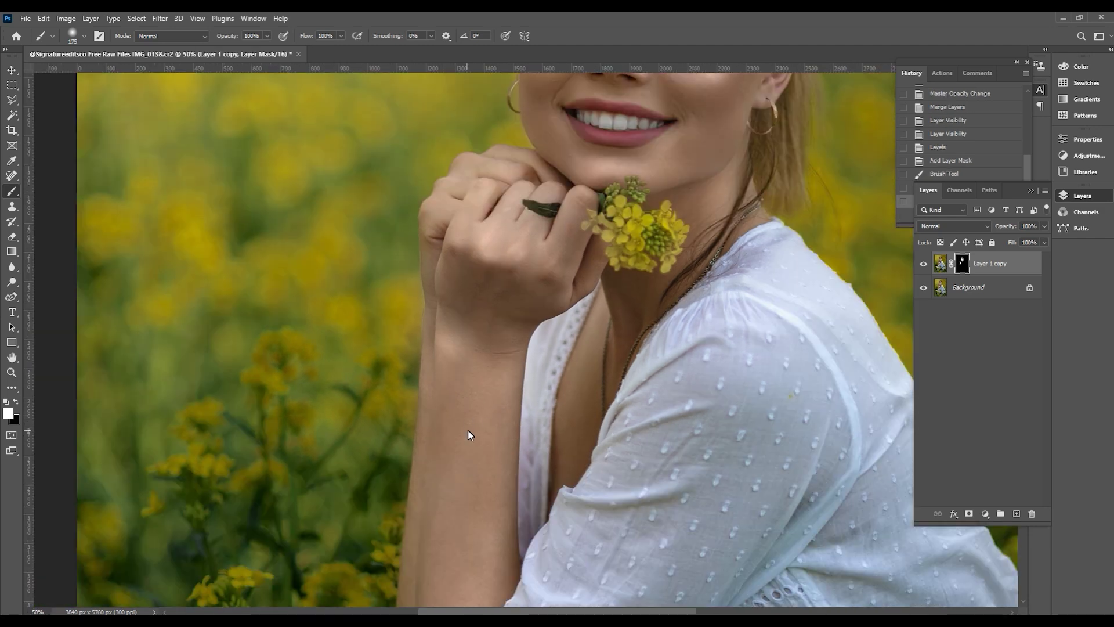
key(bracketright)
key(bracketright)
drag(499, 194, 487, 273)
drag(633, 267, 522, 523)
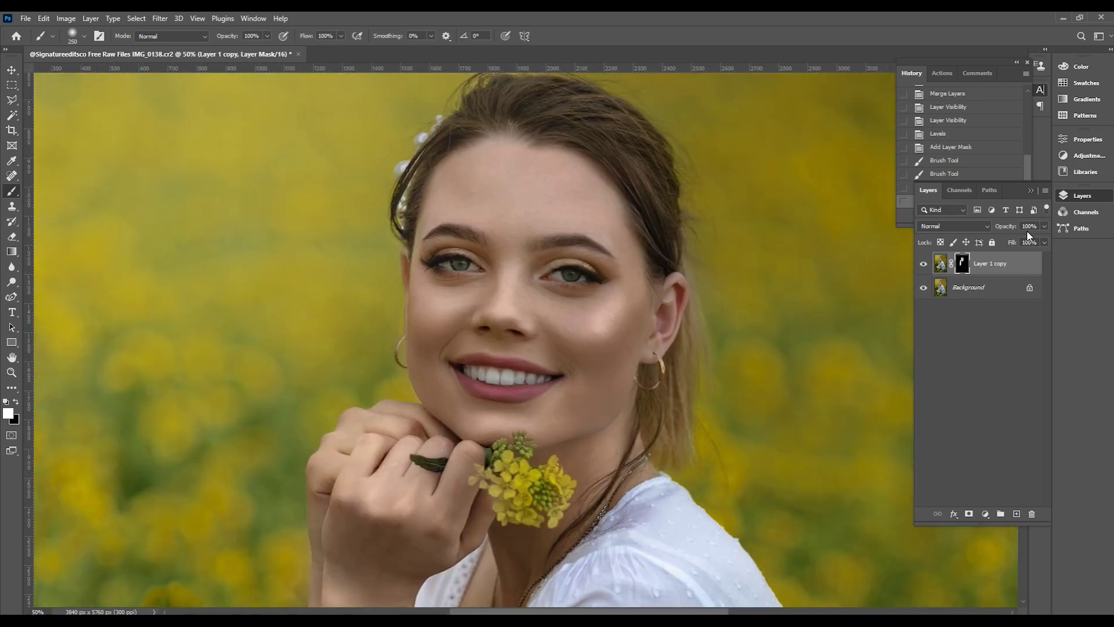
click(1045, 227)
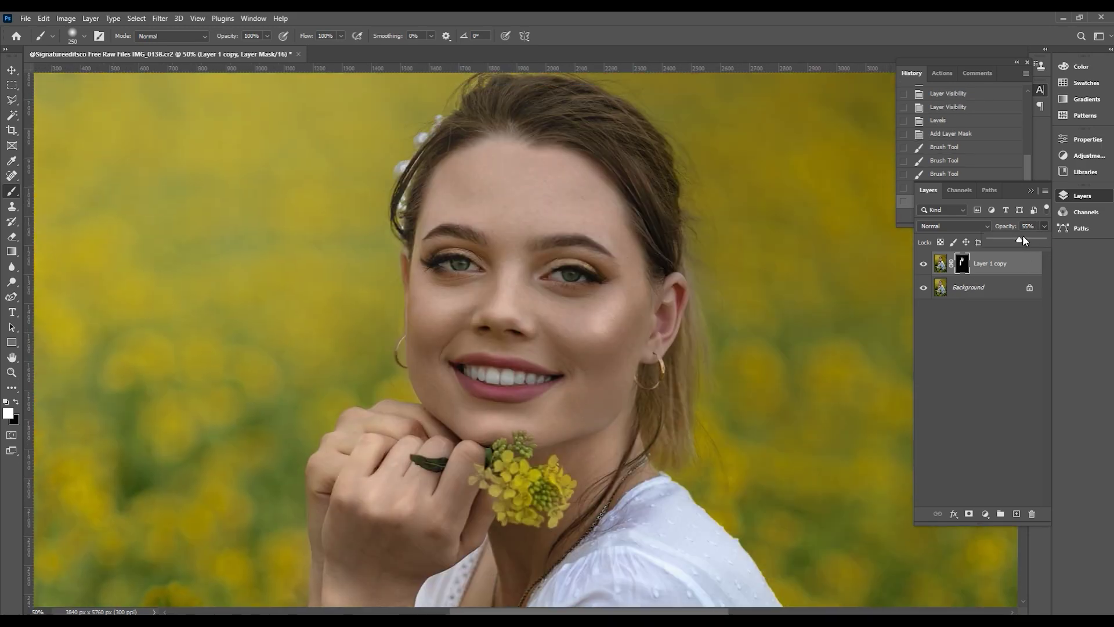
key(ctrl+e)
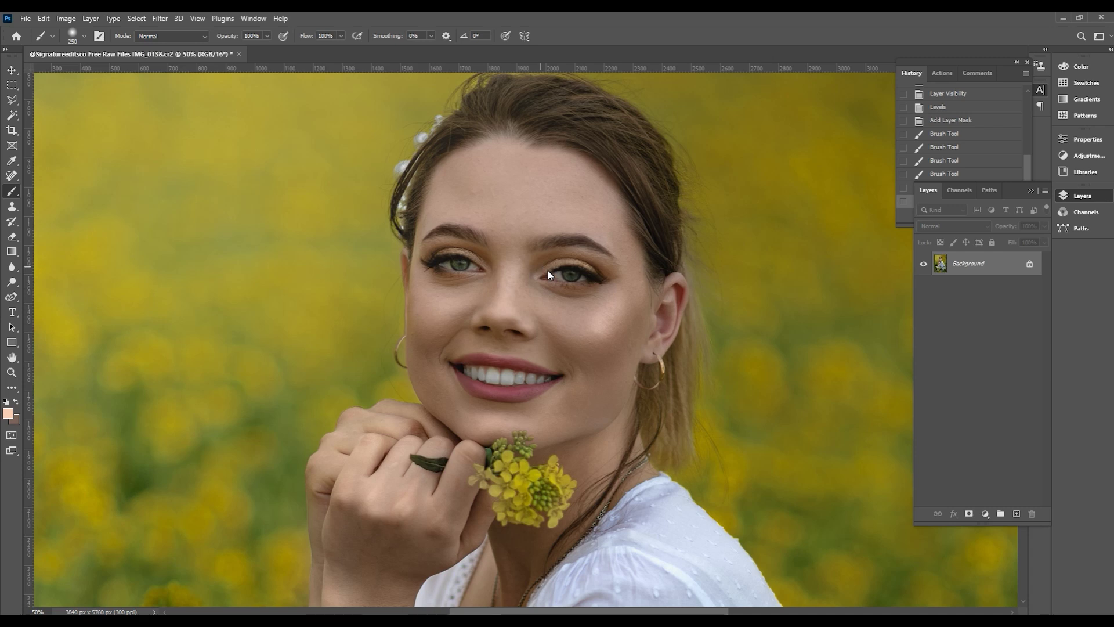
Adjust the zoom so the whole flattened portrait of the woman fits in the window
key(ctrl+minus)
key(ctrl+minus)
key(ctrl+minus)
key(ctrl+minus)
key(ctrl+plus)
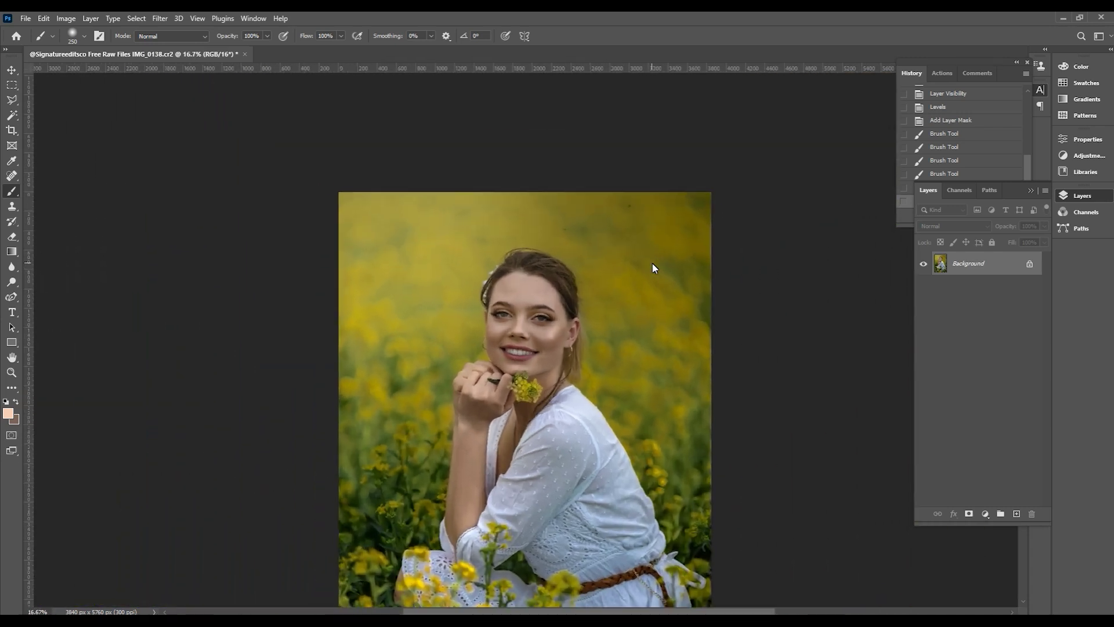
scroll(656, 325, down, 1)
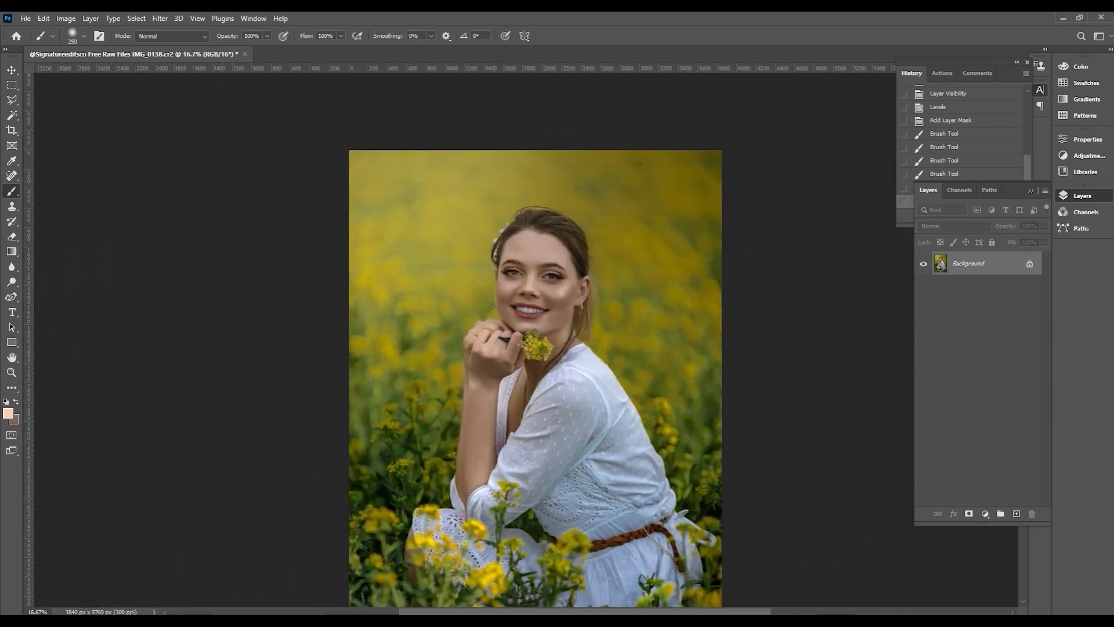